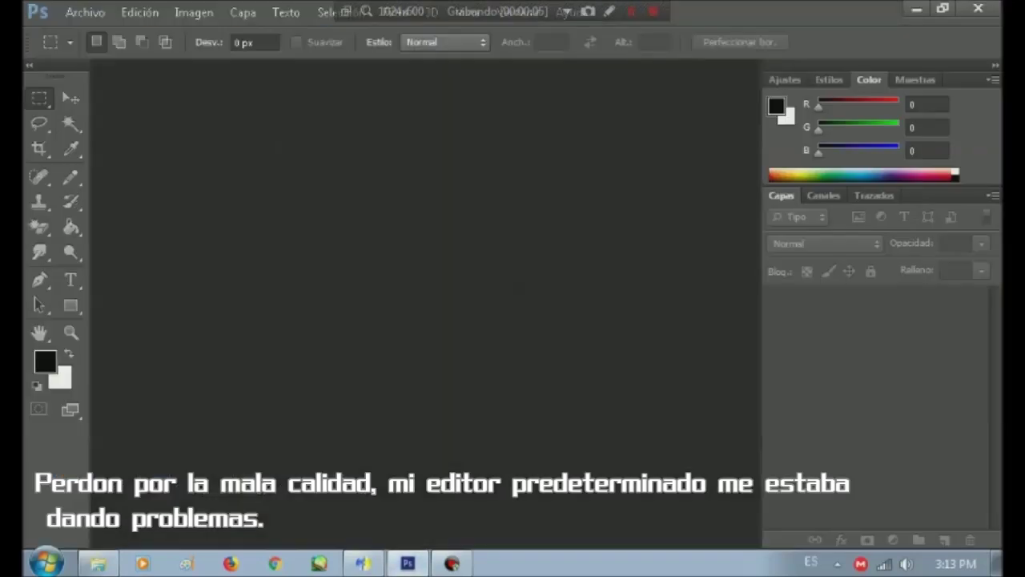
Open all four .psd templates from MUGEN > MUGENGERS > Portrait sample > psd.
click(85, 12)
click(92, 50)
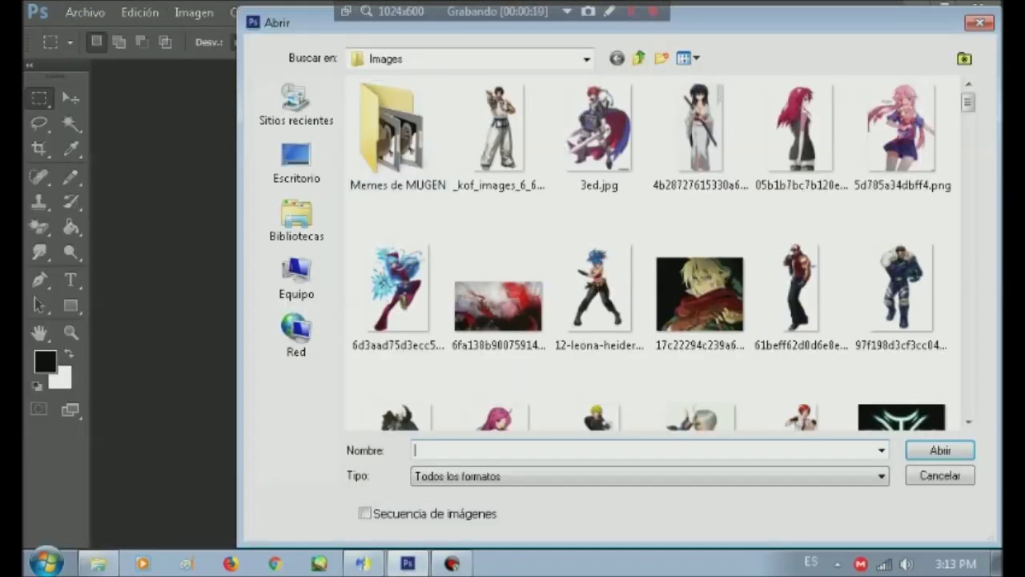
click(638, 58)
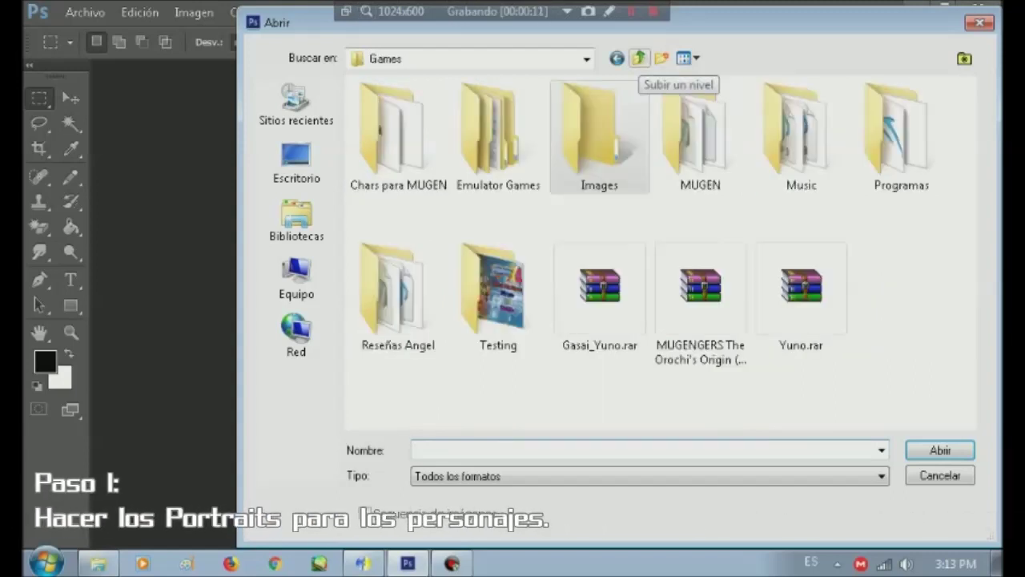
click(700, 137)
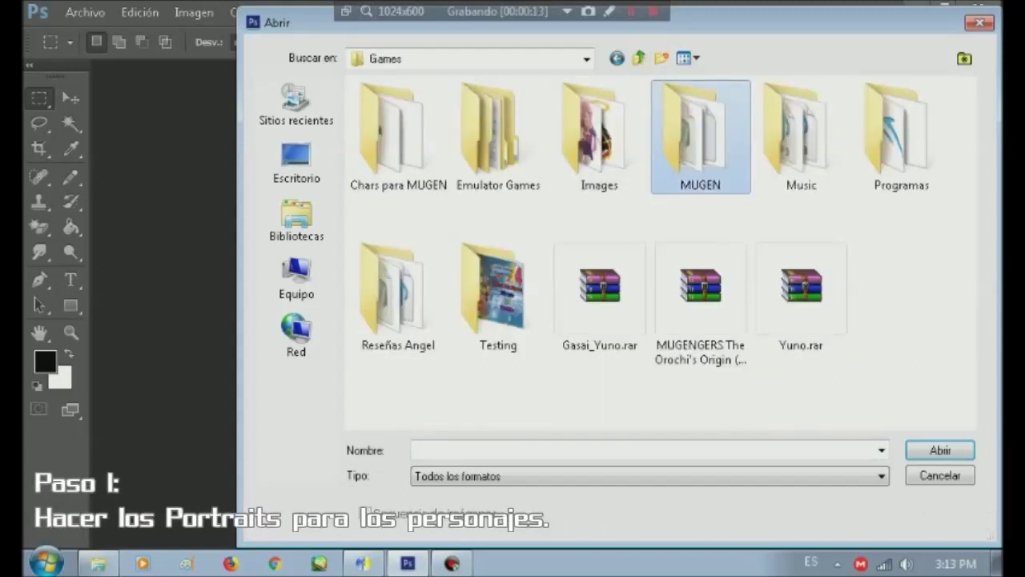
double_click(700, 136)
click(700, 136)
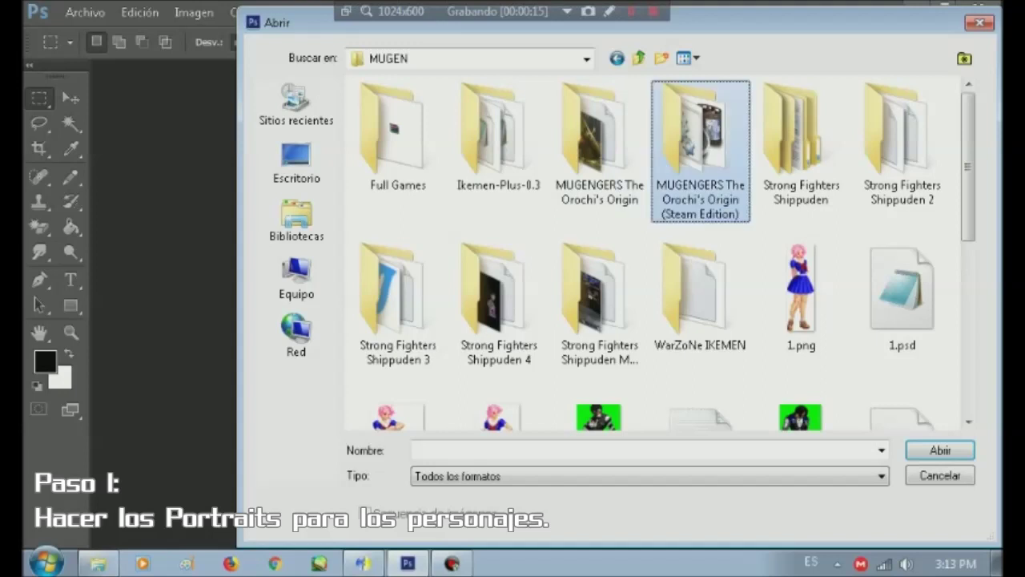
double_click(700, 136)
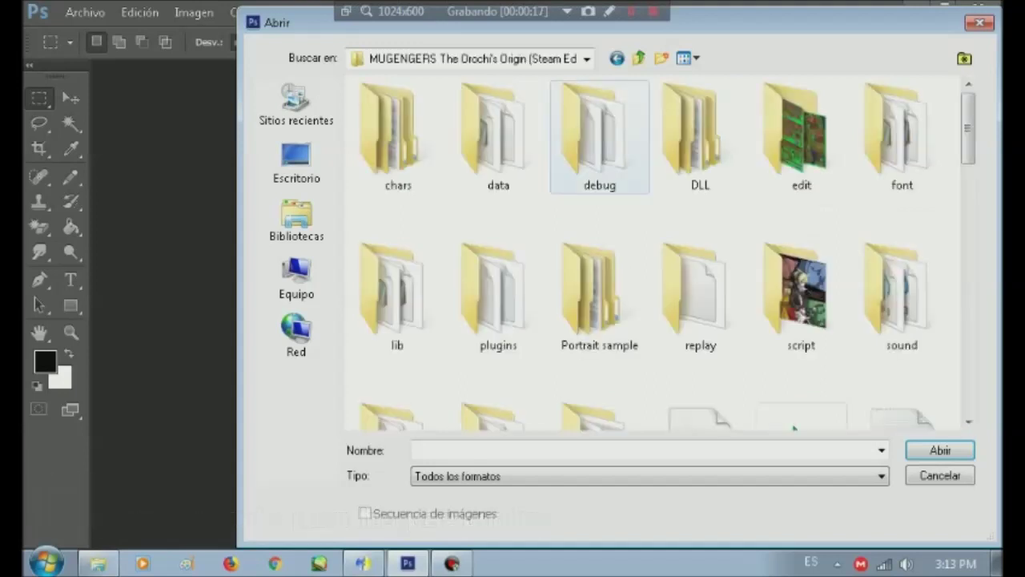
click(601, 296)
double_click(601, 297)
click(398, 136)
double_click(398, 136)
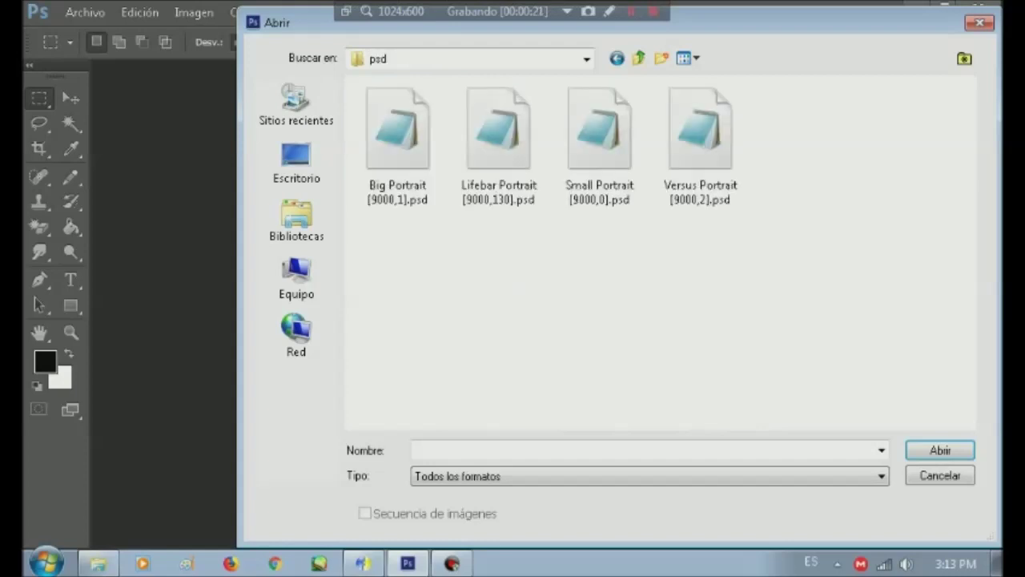
drag(401, 232, 730, 149)
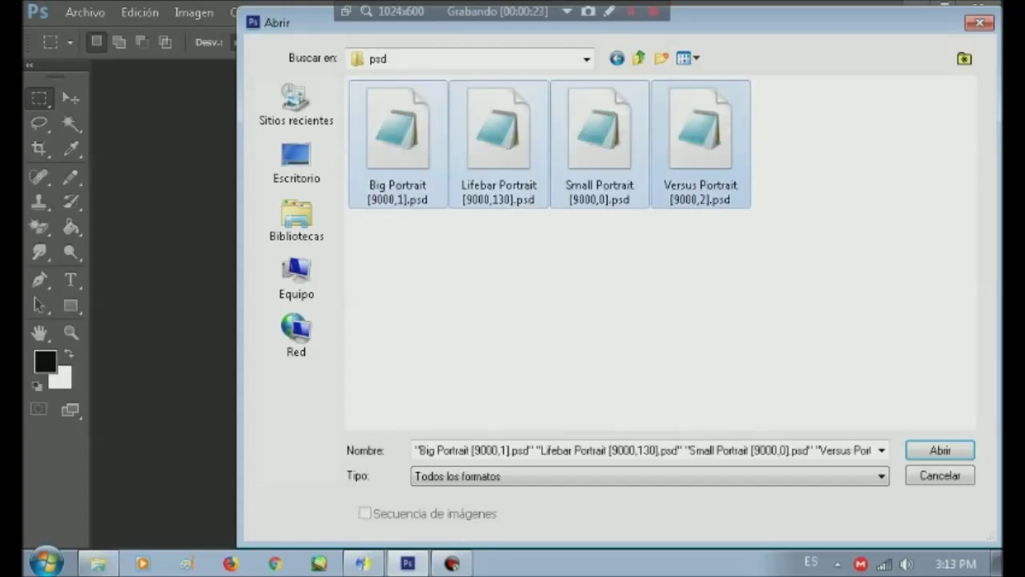
key(Return)
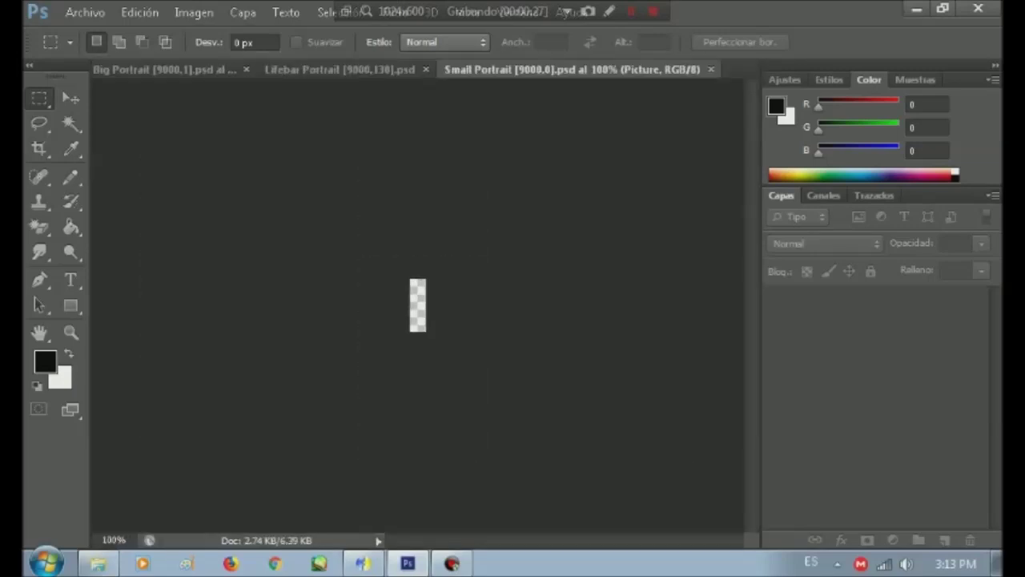
Browse the Open dialog to the MUGENGERS chars > Ralf folder.
key(alt+a)
key(Down)
key(Return)
key(BackSpace)
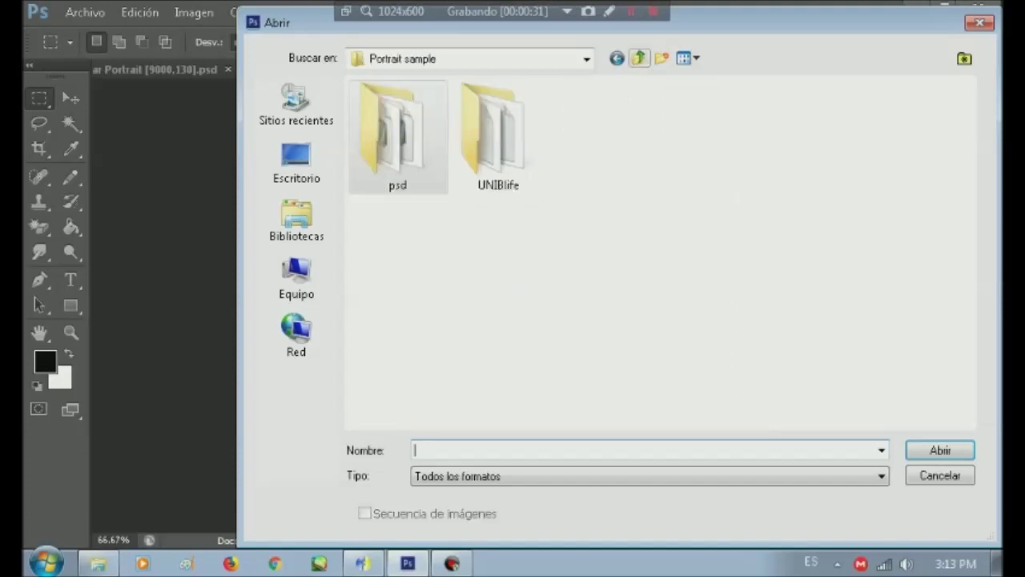
key(BackSpace)
key(BackSpace)
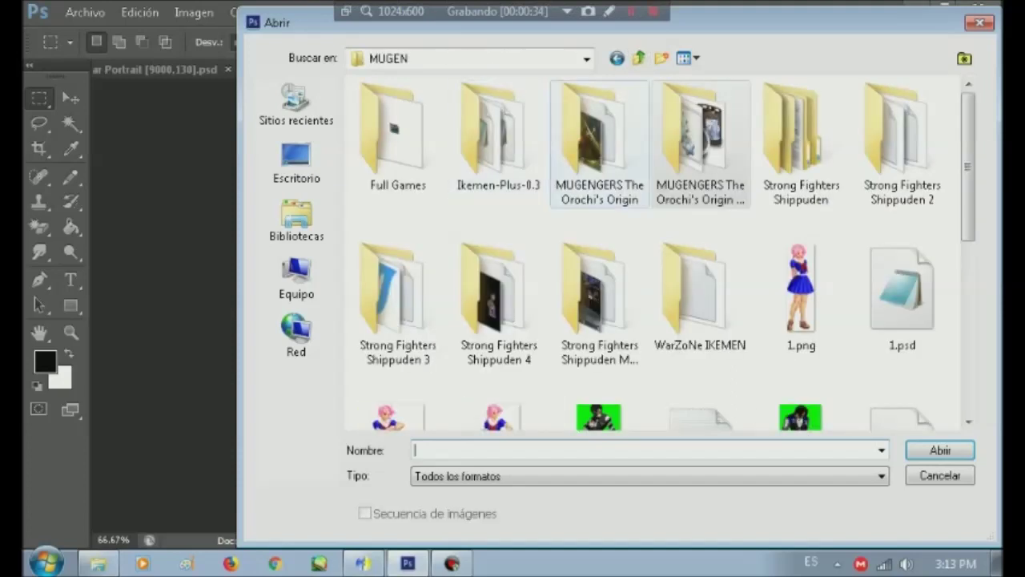
key(Return)
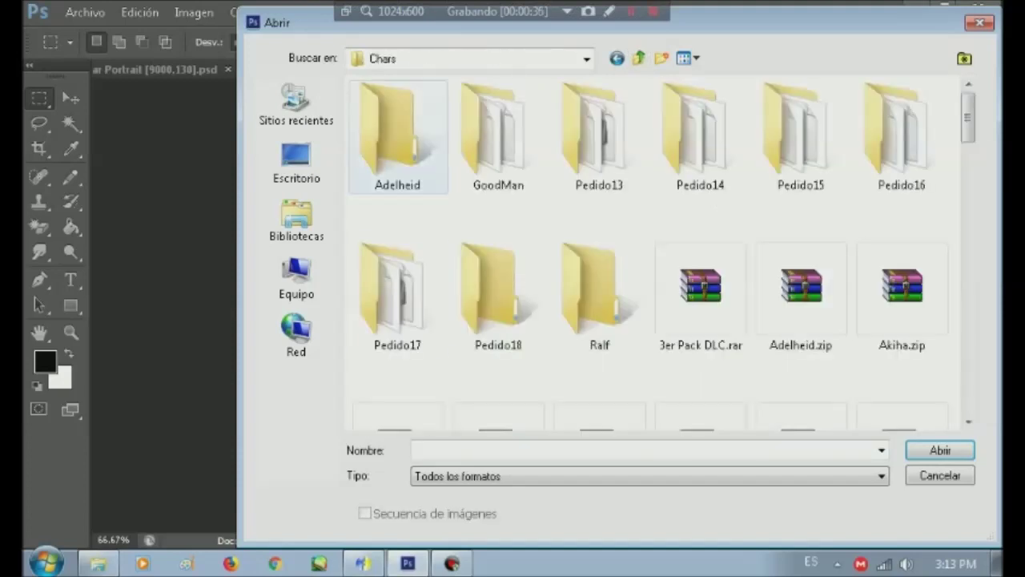
key(r)
key(Return)
Open Ralf 1, Ralf 2, Ralf 3 and Ralf-kofXIII.png together.
click(801, 137)
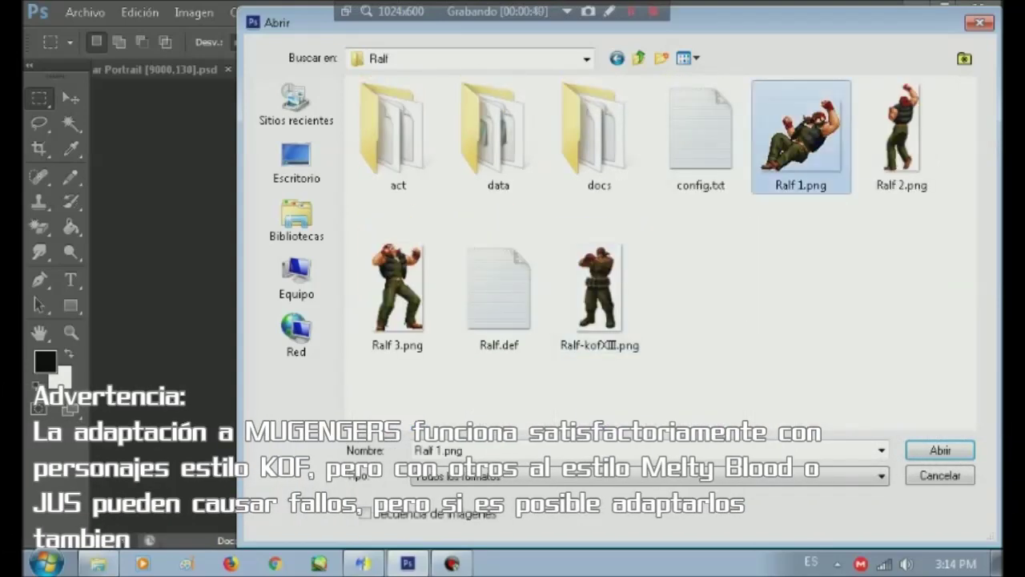
ctrl+click(901, 136)
ctrl+click(397, 289)
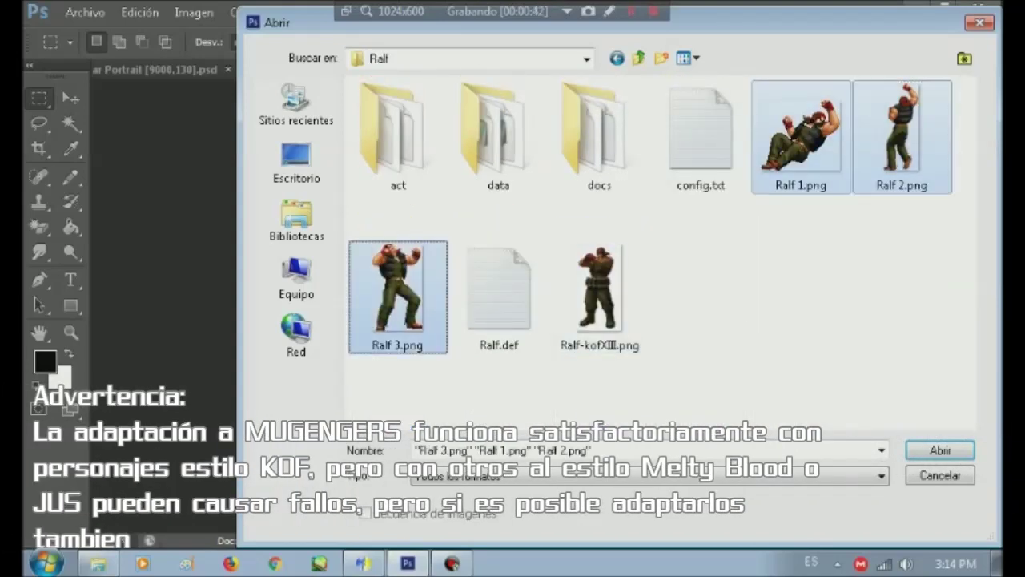
ctrl+click(600, 296)
key(Return)
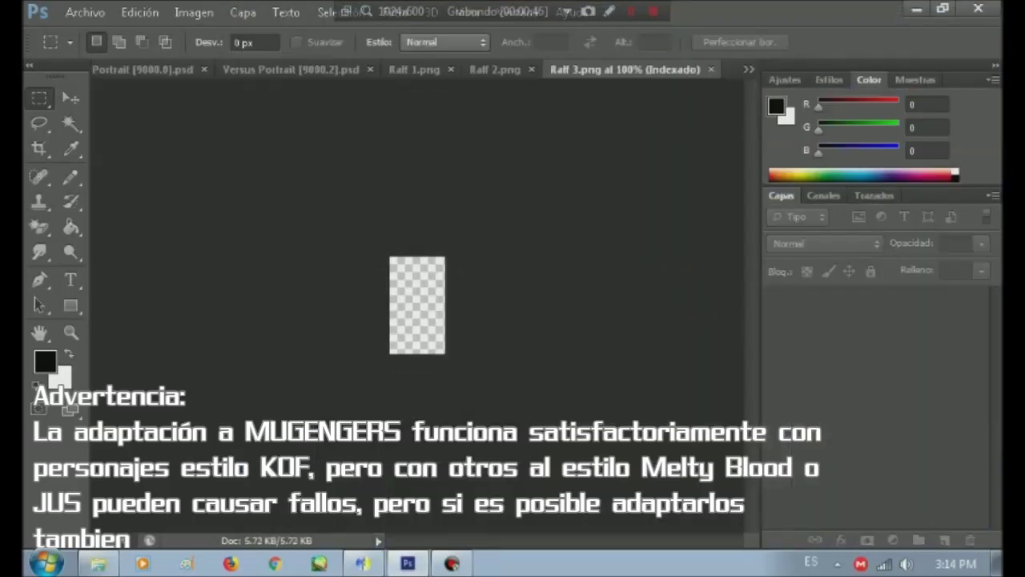
Erase Ralf-kofXIII.png's white background using the Magic Wand at tolerance 100.
key(w)
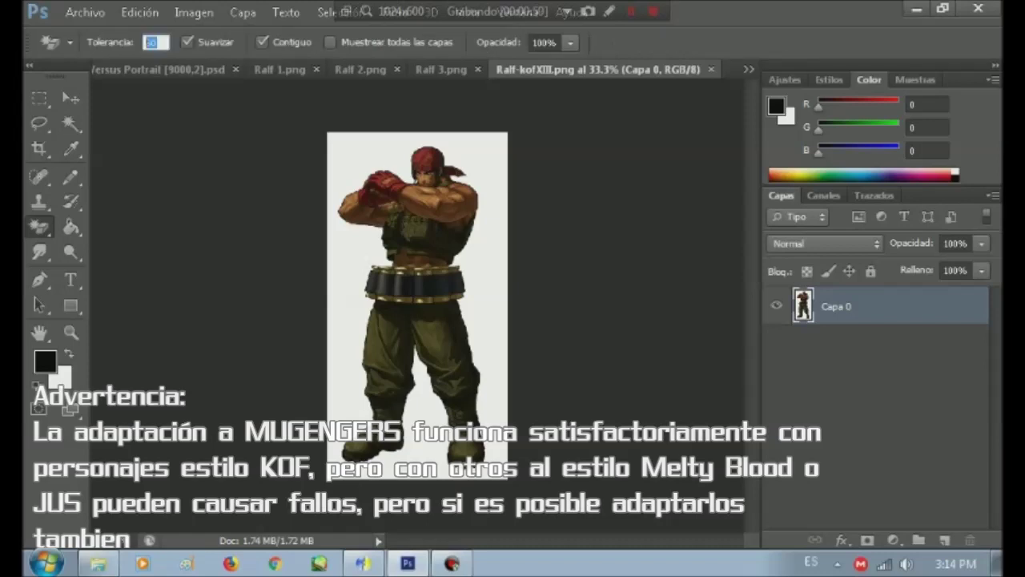
click(152, 42)
text(100)
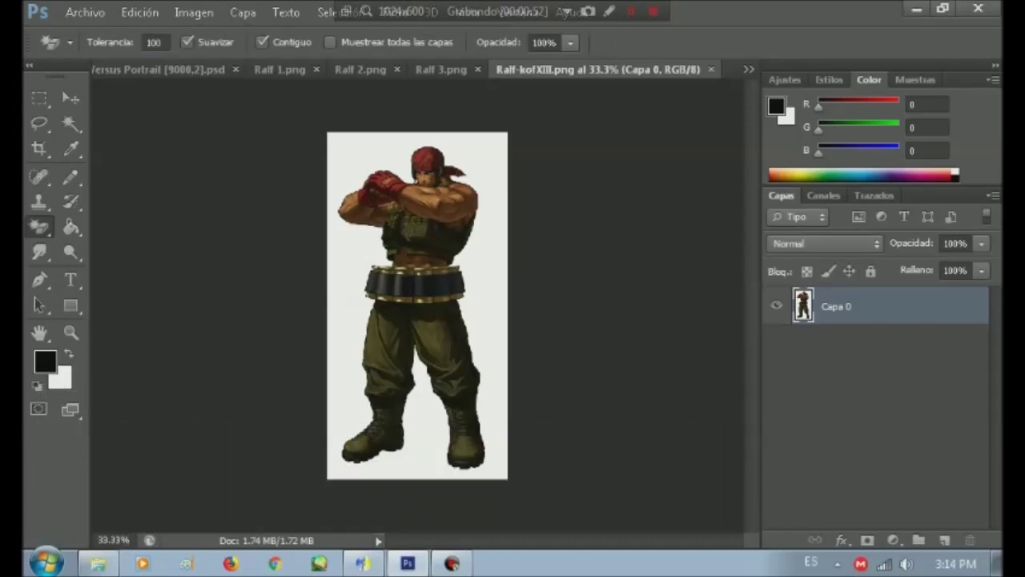
click(345, 152)
key(m)
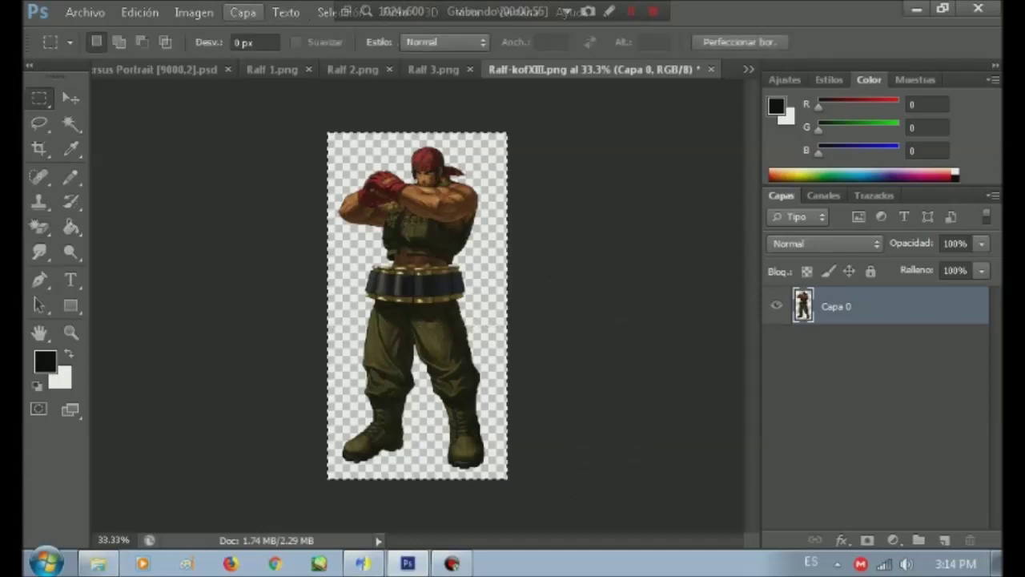
click(141, 12)
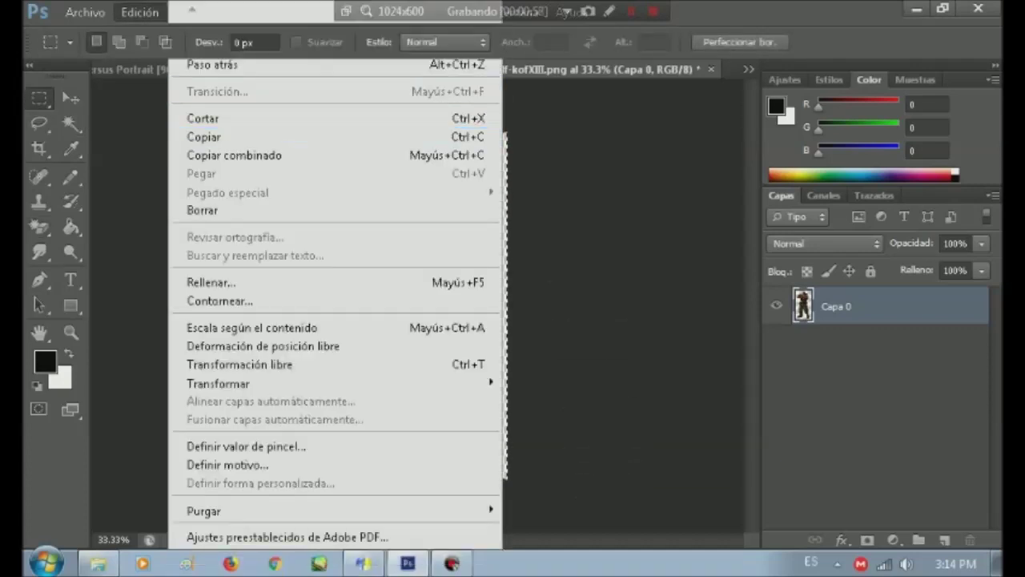
Paste Ralf as a new layer into Small Portrait [9000,0].psd.
key(Escape)
click(748, 69)
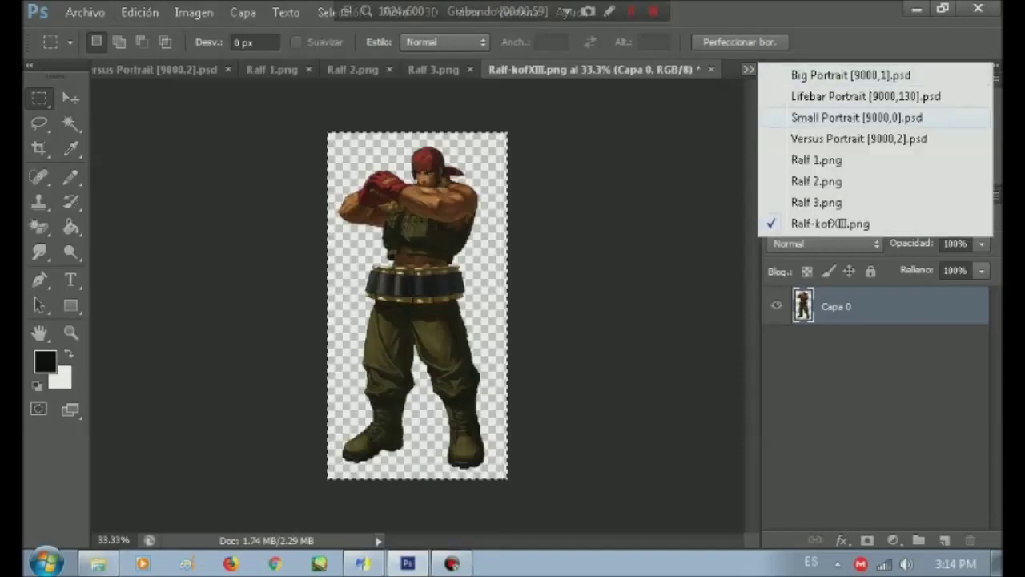
click(856, 117)
click(140, 12)
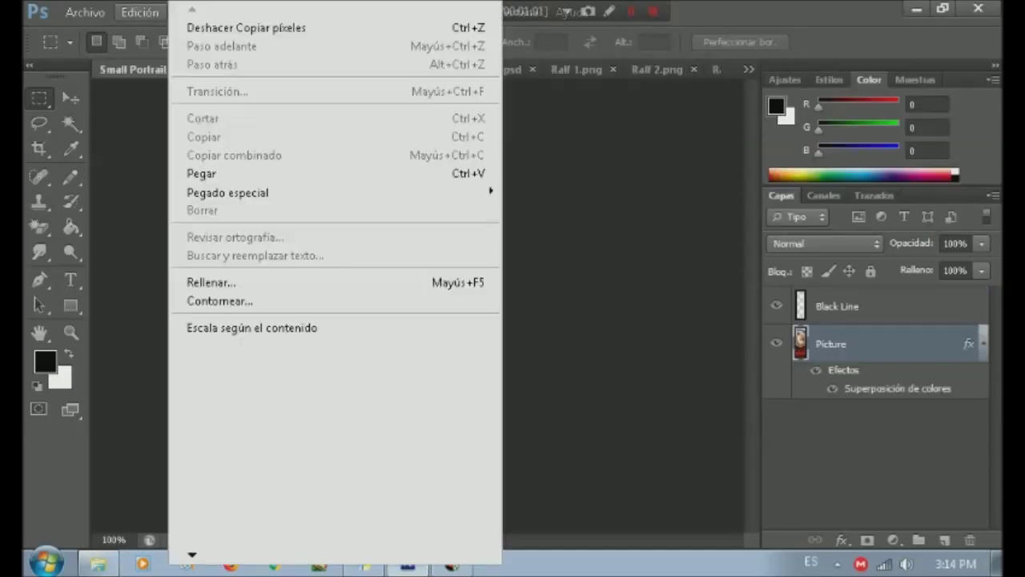
click(192, 171)
Scale Ralf to about 27.5% and position him inside the small portrait frame.
key(ctrl+t)
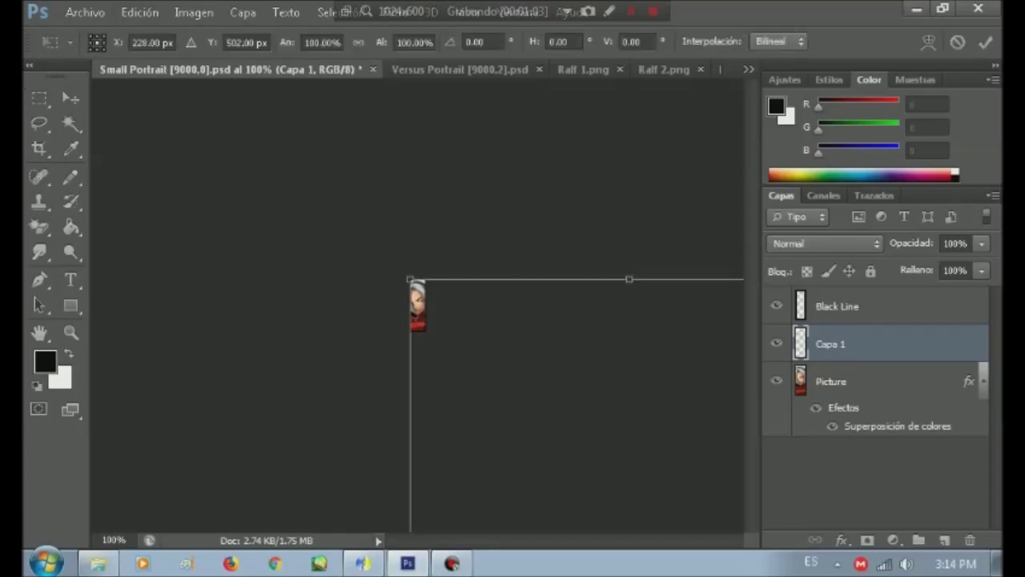
drag(410, 279, 229, 151)
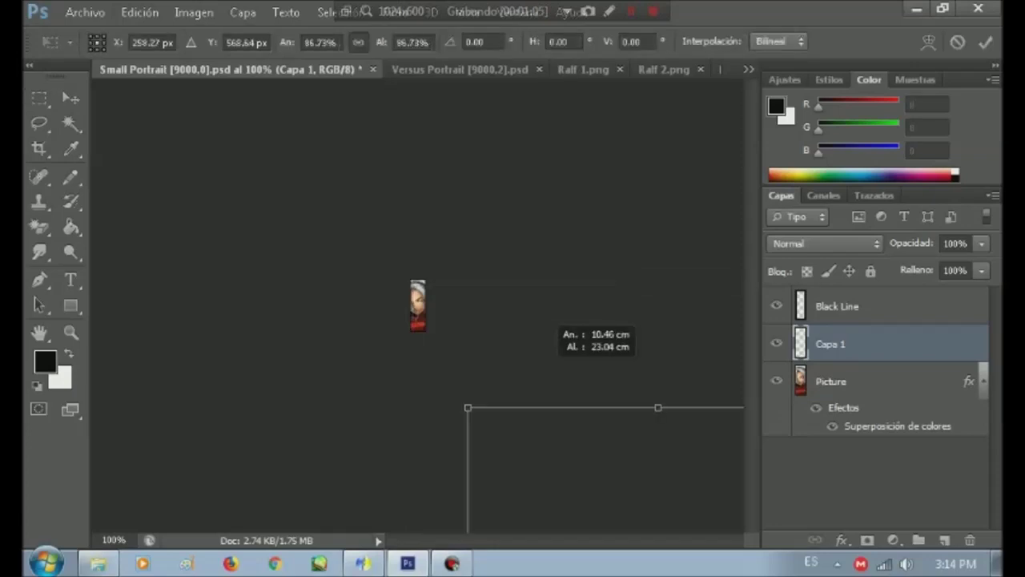
mouse_move(345, 160)
mouse_down()
mouse_move(452, 316)
mouse_move(436, 240)
mouse_up()
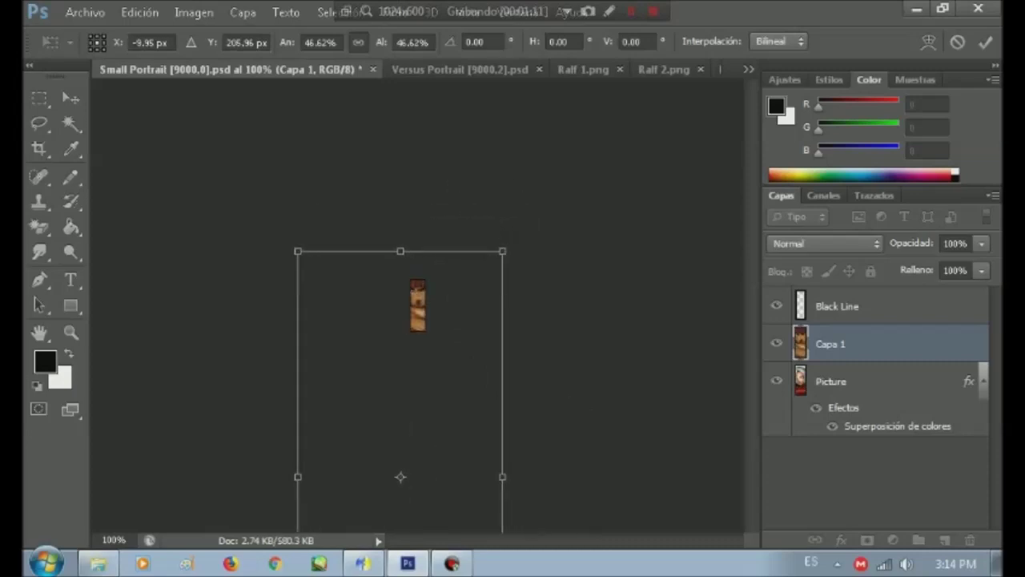
drag(297, 250, 378, 426)
drag(470, 426, 431, 272)
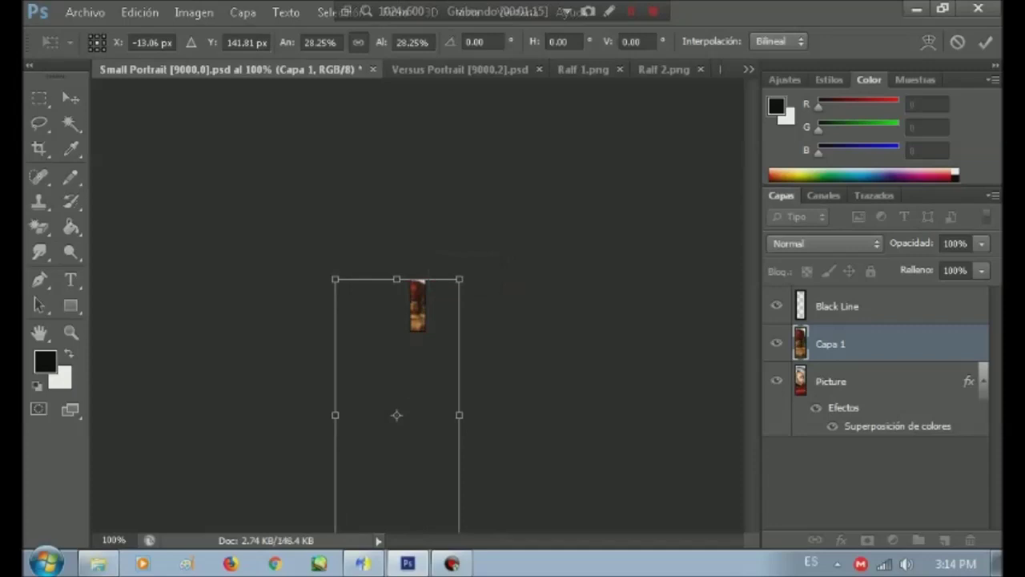
text(300)
key(Return)
drag(432, 327, 458, 307)
drag(564, 209, 560, 208)
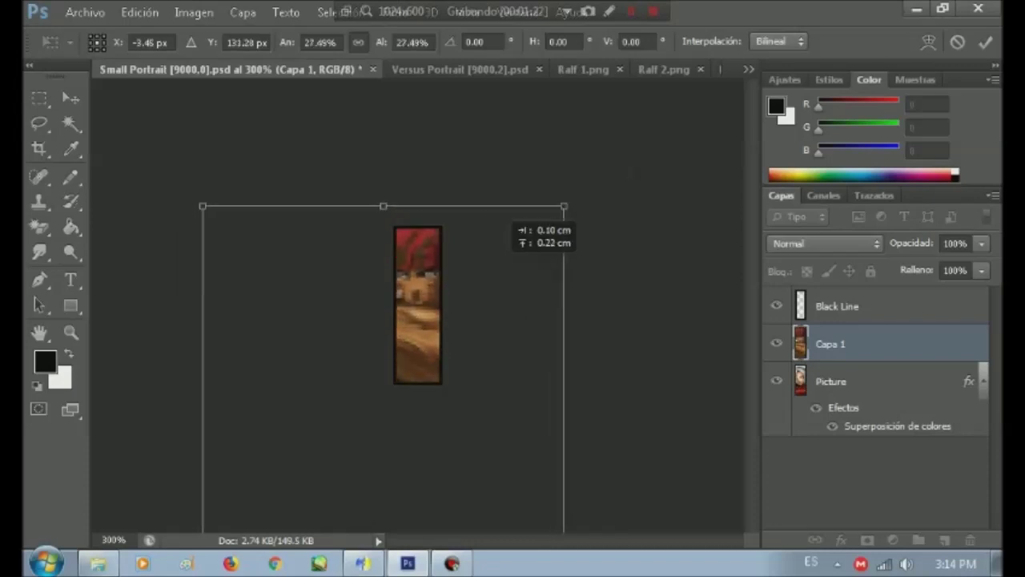
key(m)
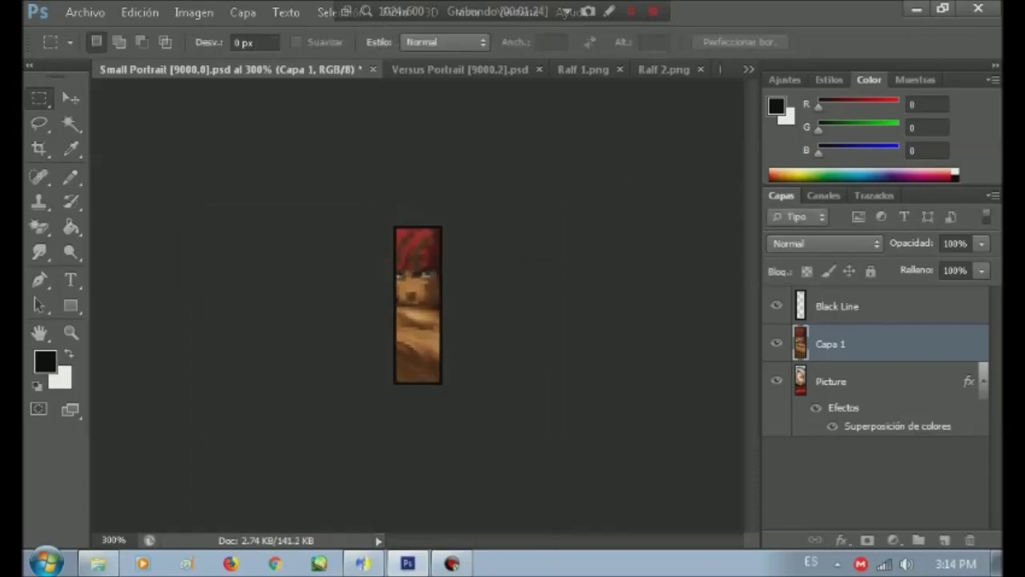
Copy the Picture layer's colour overlay style onto Ralf's Capa 1.
key(v)
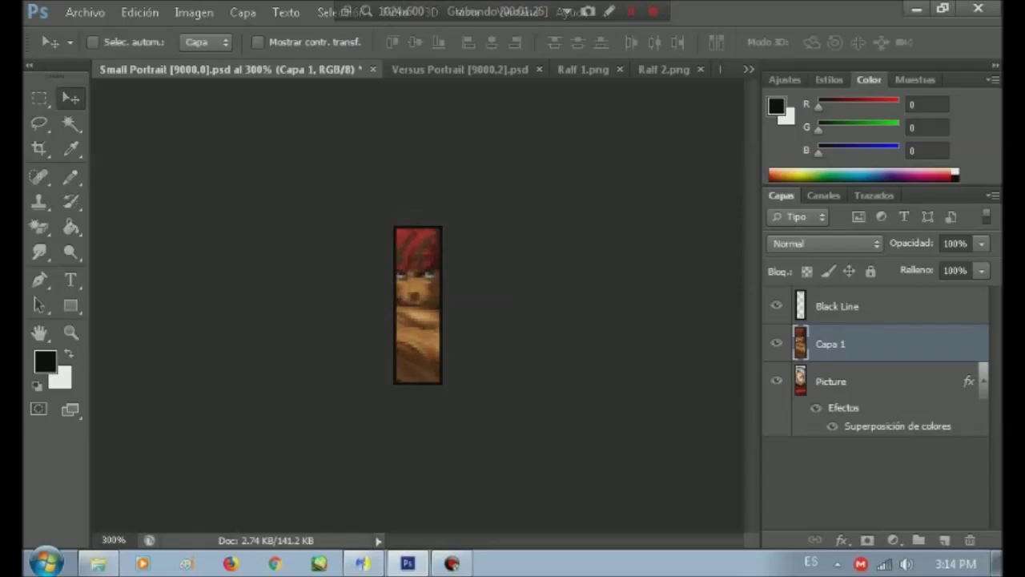
right_click(868, 381)
key(Escape)
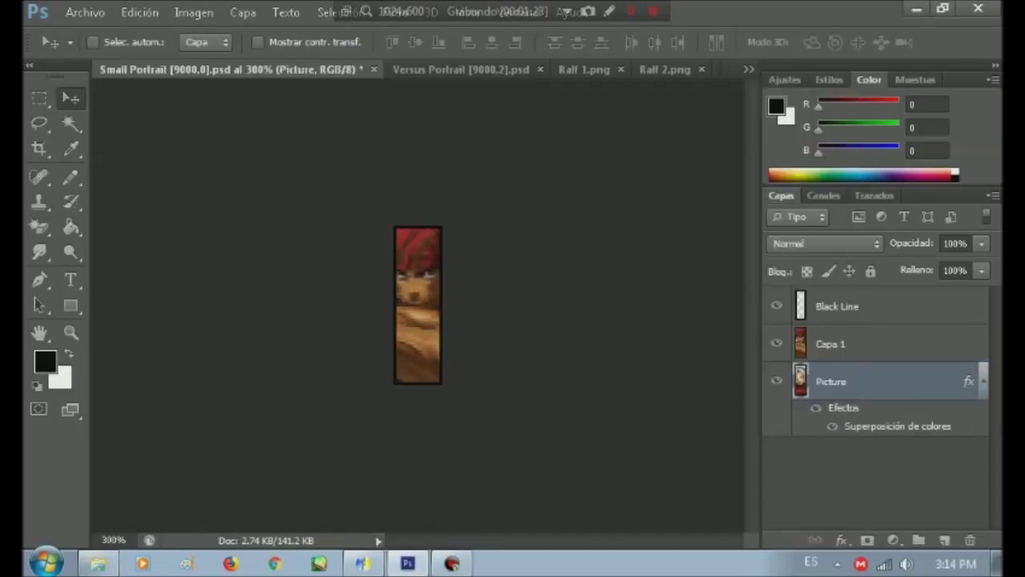
right_click(869, 344)
click(401, 379)
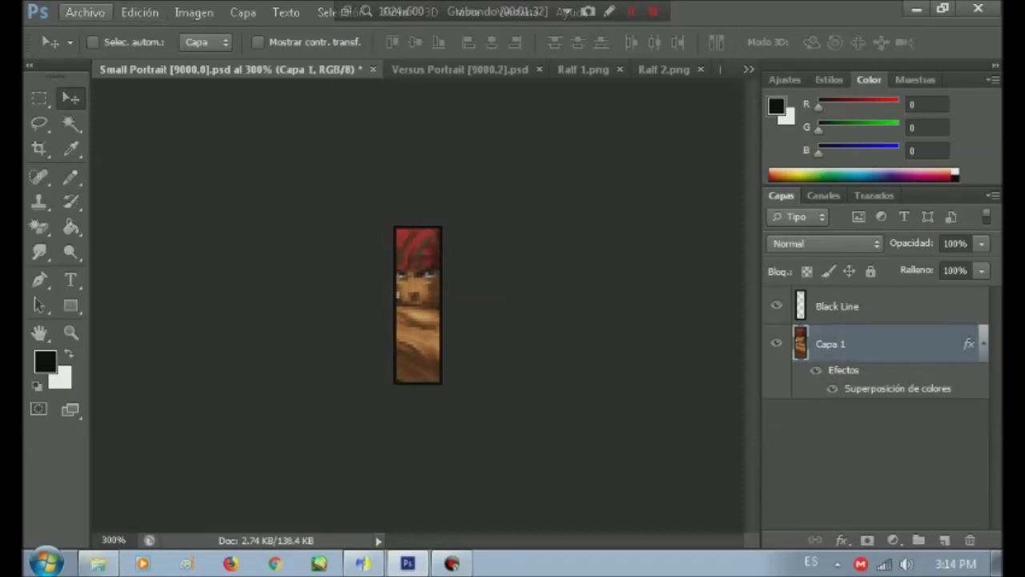
Start a Render Video export of Small Portrait as a PNG sequence.
click(85, 12)
mouse_move(104, 372)
click(412, 387)
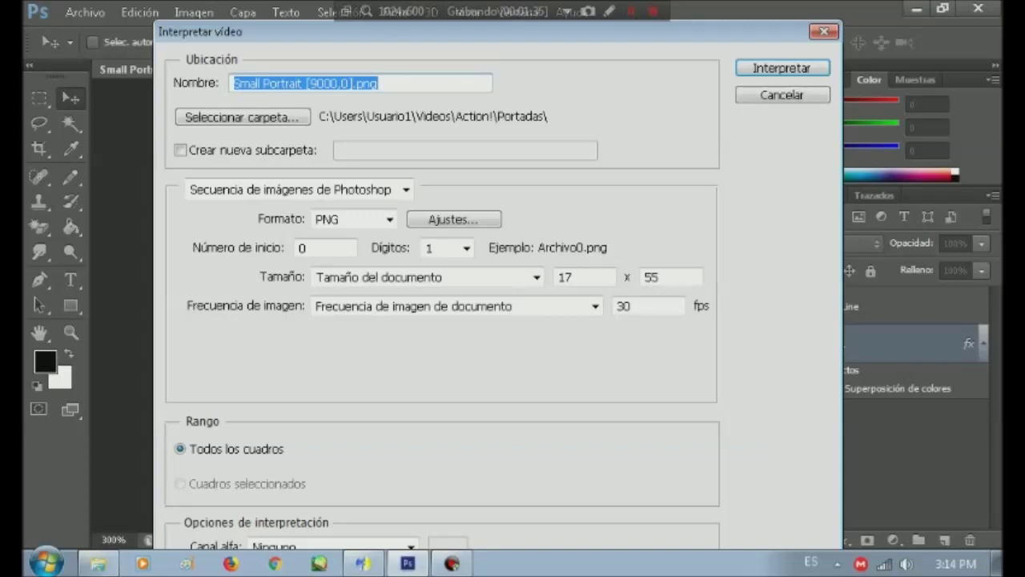
click(242, 117)
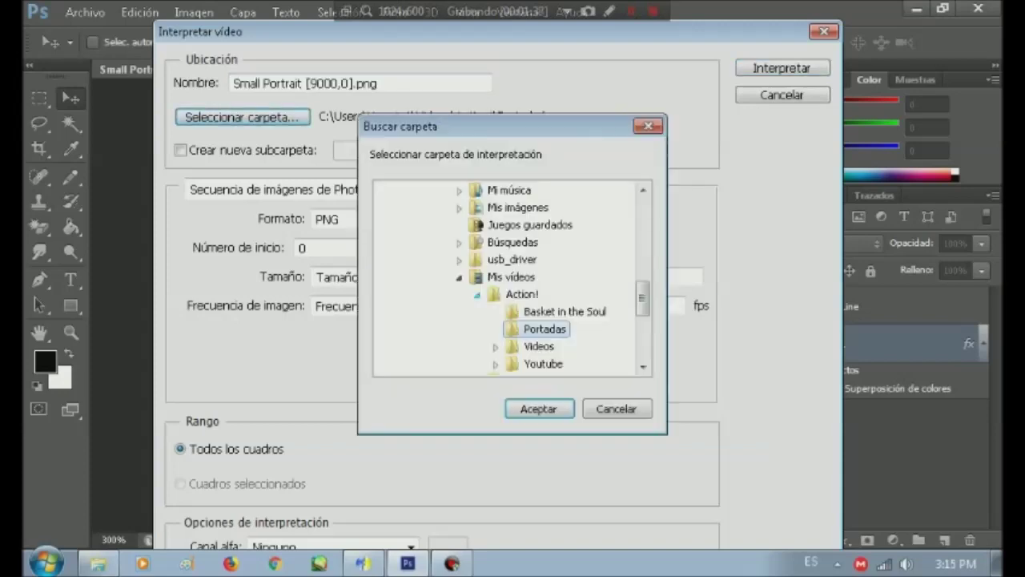
Choose Games > MUGEN > MUGENGERS The Orochi's Origin > Chars > Ralf as the output folder.
key(Left)
key(Left)
scroll(513, 277, down, 1)
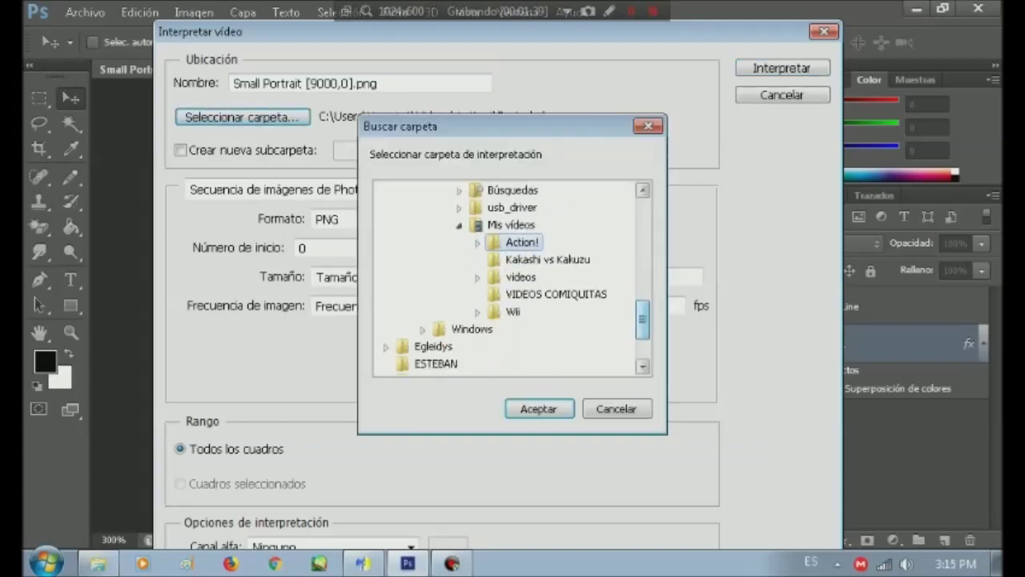
click(477, 276)
click(495, 295)
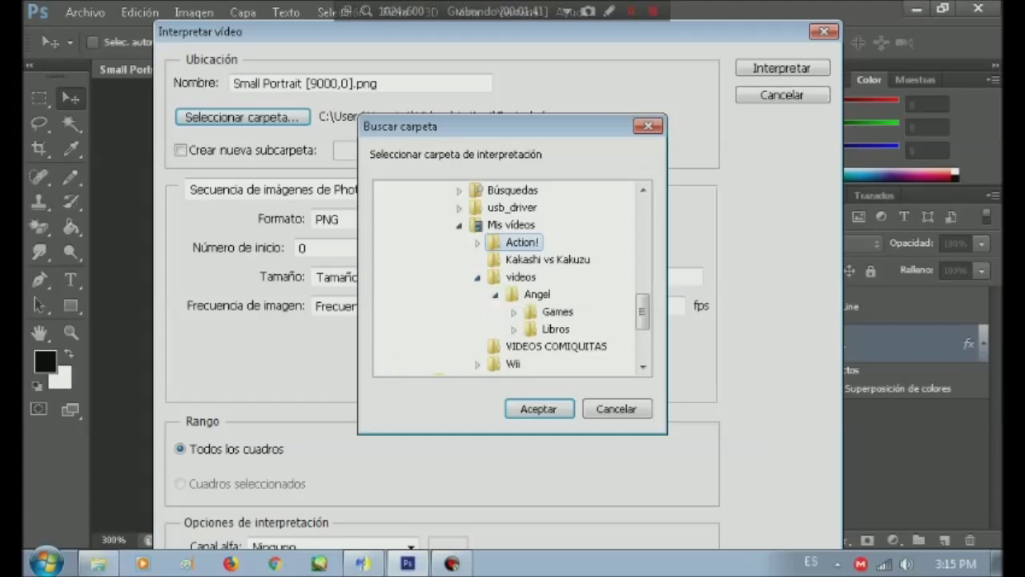
click(513, 312)
click(515, 277)
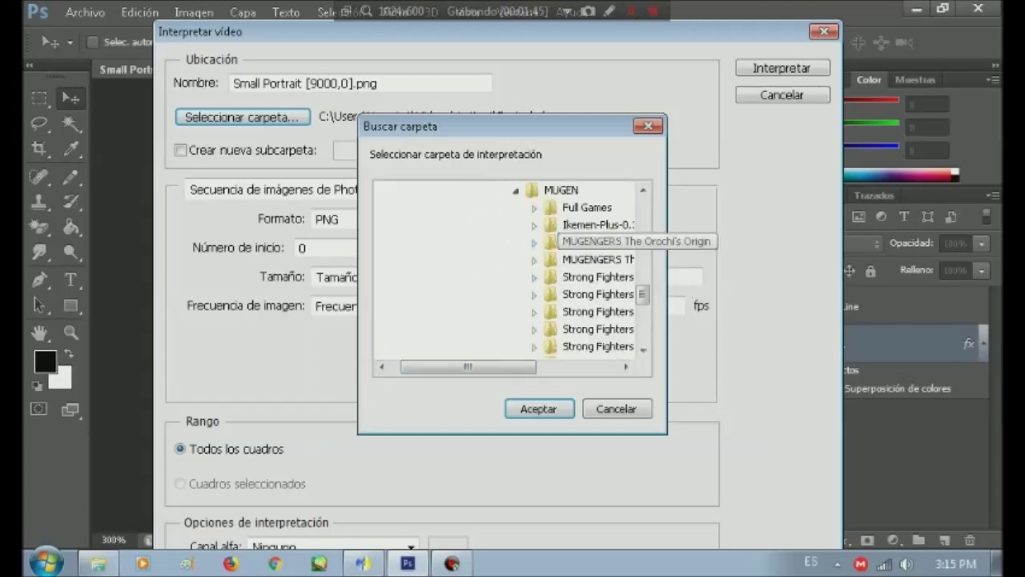
click(534, 242)
click(552, 207)
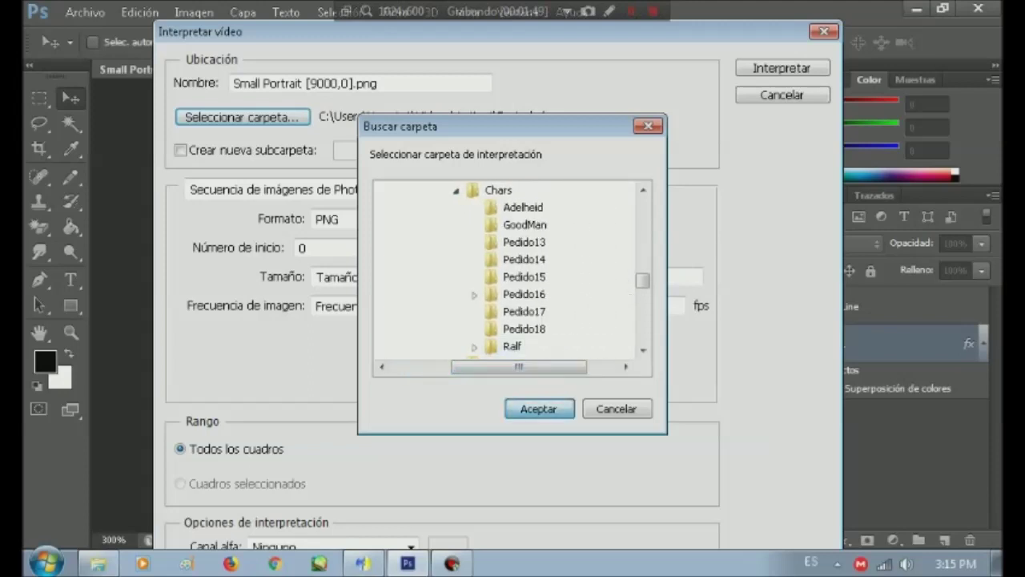
key(Return)
key(Return)
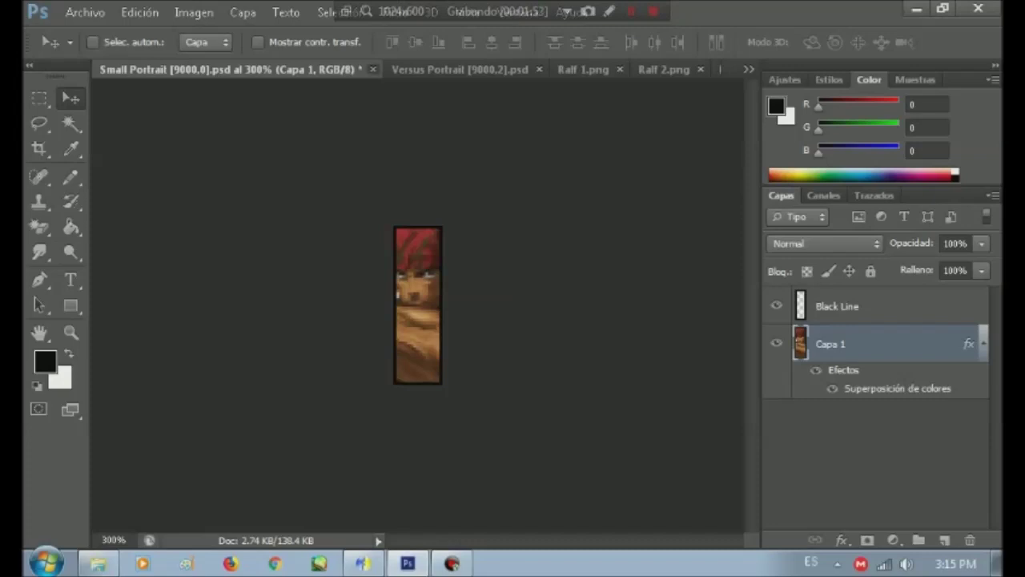
Close Small Portrait without saving and switch to Lifebar Portrait.
click(372, 69)
click(515, 232)
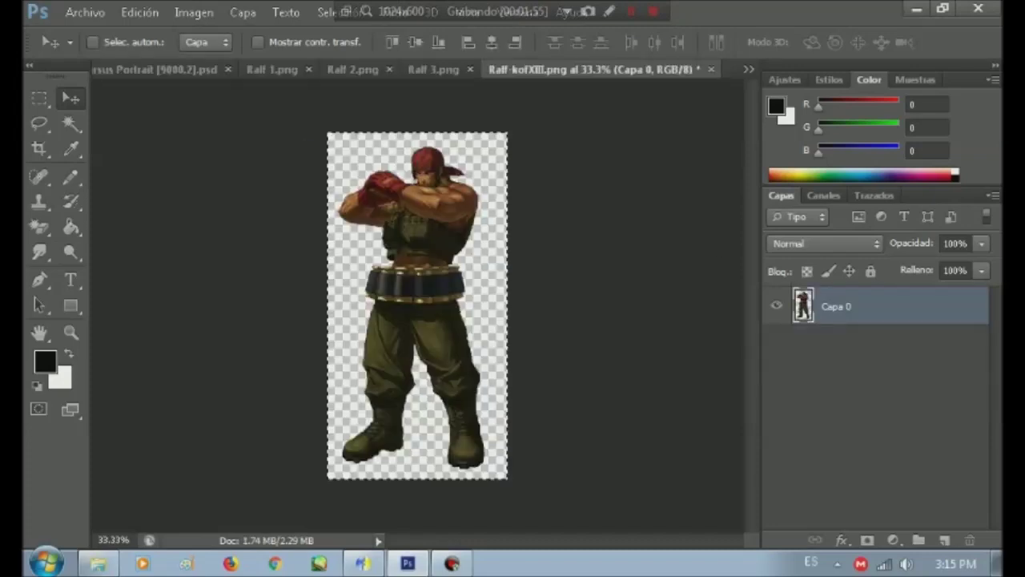
key(ctrl+Tab)
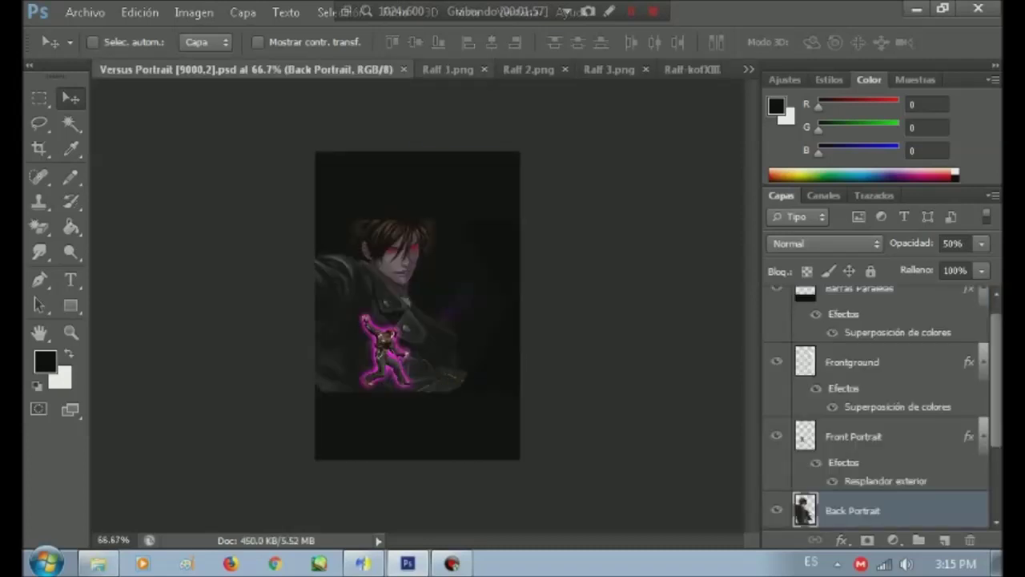
click(748, 69)
click(865, 96)
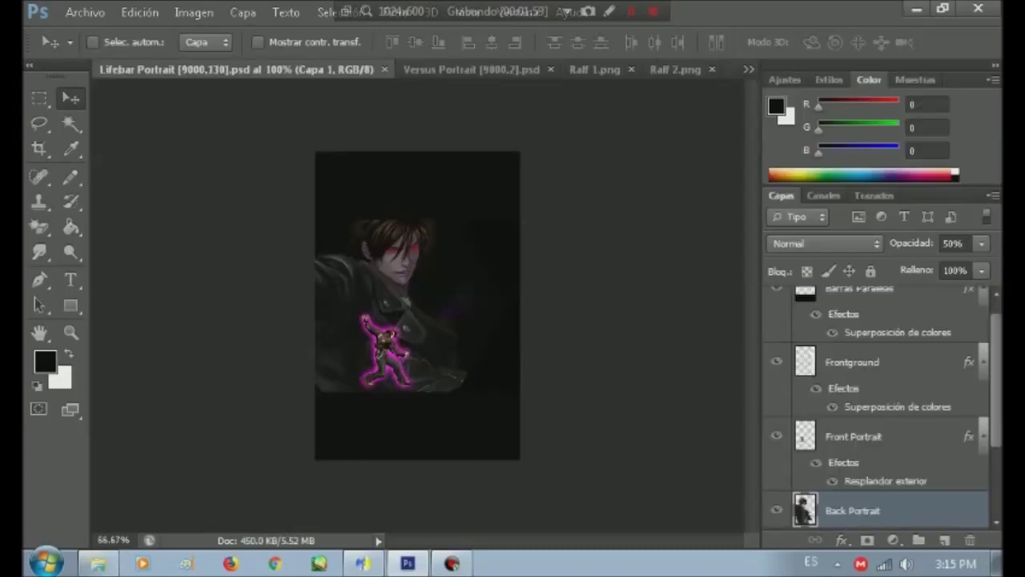
Paste Ralf into Lifebar Portrait as Capa 2 and begin shrinking him.
click(139, 12)
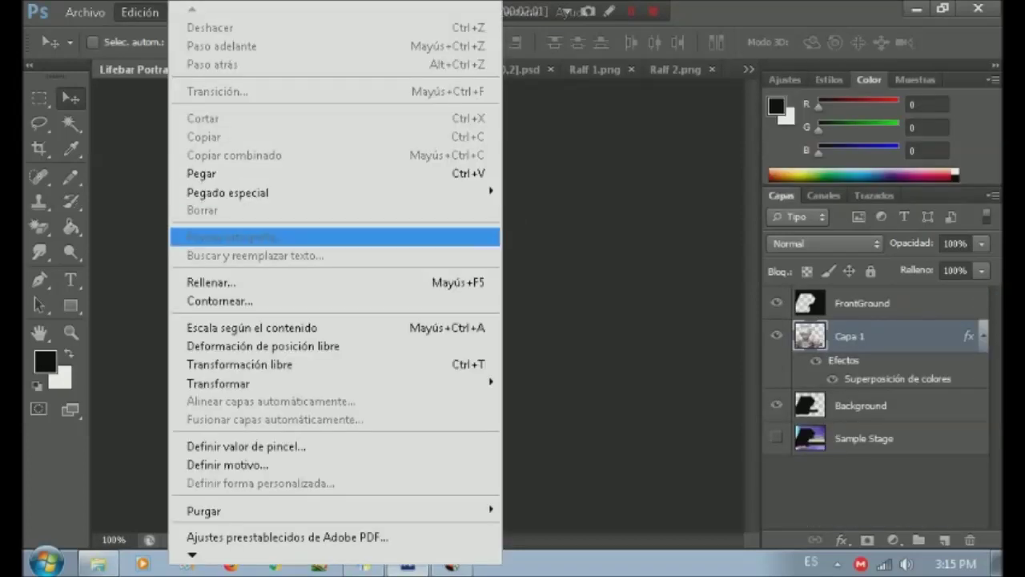
click(208, 167)
key(ctrl+t)
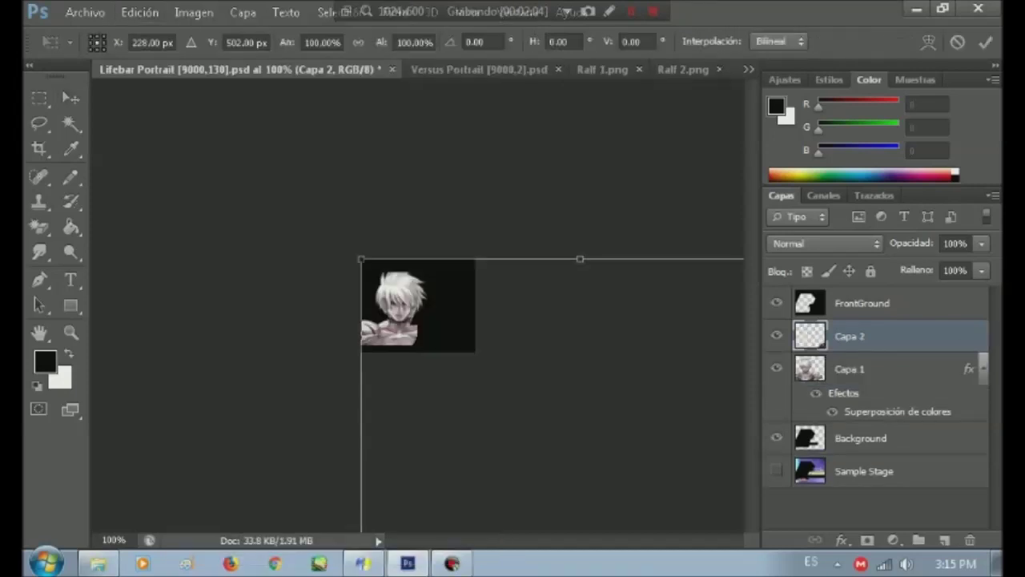
shift+drag(525, 295, 372, 180)
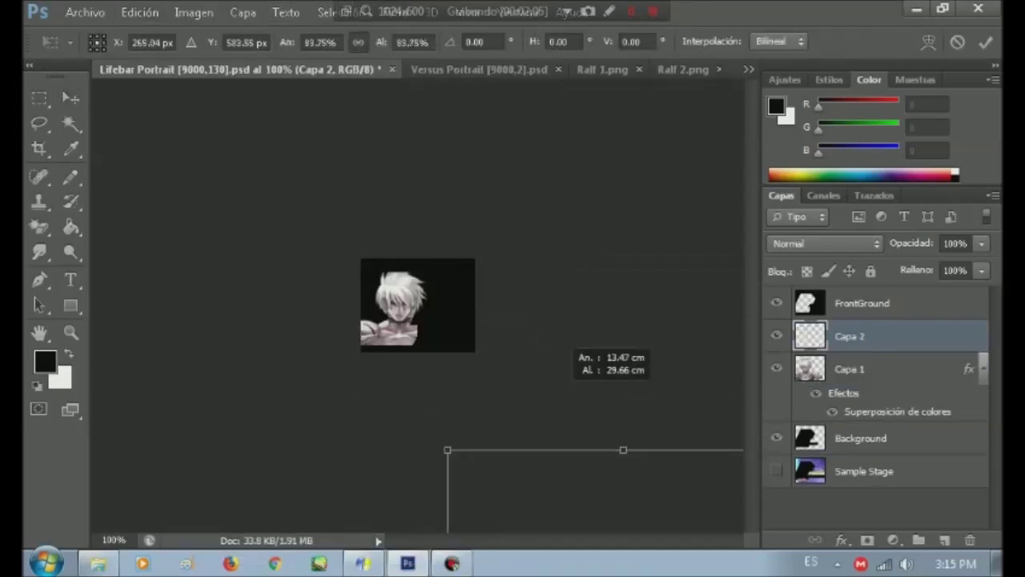
shift+drag(376, 182, 376, 227)
mouse_move(206, 229)
mouse_down()
mouse_move(429, 365)
mouse_move(388, 179)
mouse_up()
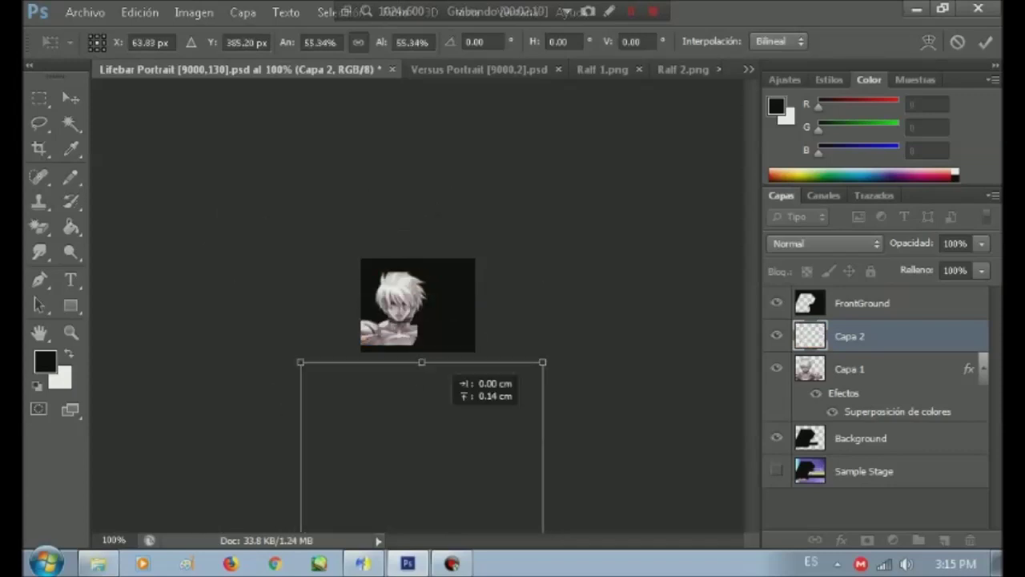
Scale Ralf to about 36% and fit him inside the portrait square.
shift+drag(265, 267, 328, 408)
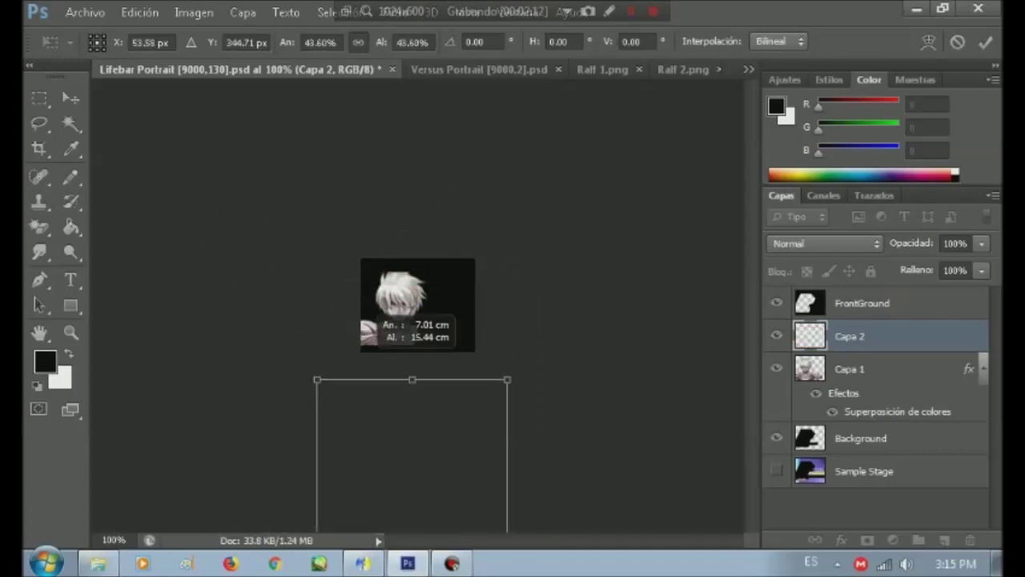
drag(463, 425, 423, 290)
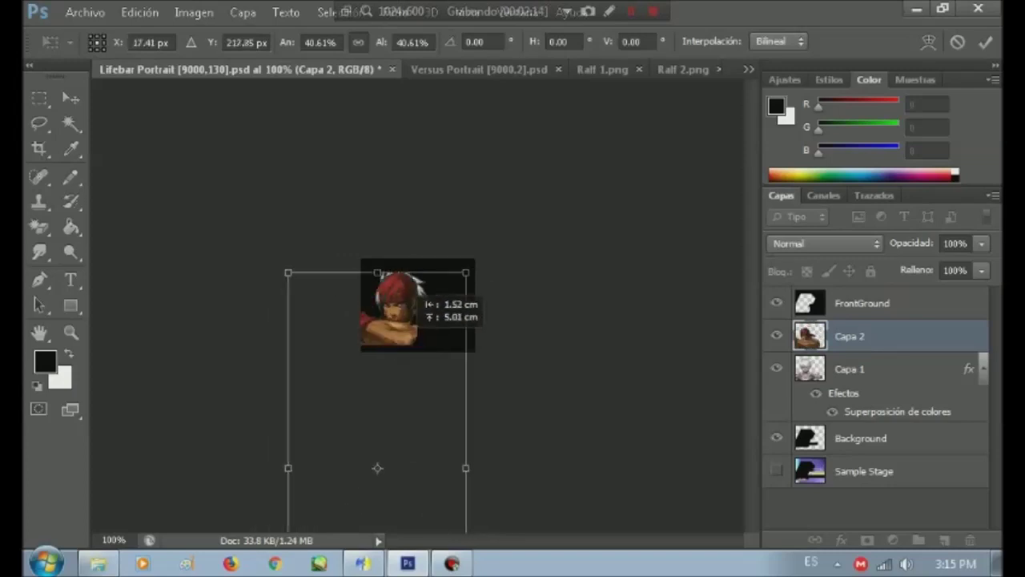
shift+drag(288, 272, 305, 290)
mouse_move(385, 320)
mouse_down()
mouse_move(361, 310)
mouse_move(383, 305)
mouse_up()
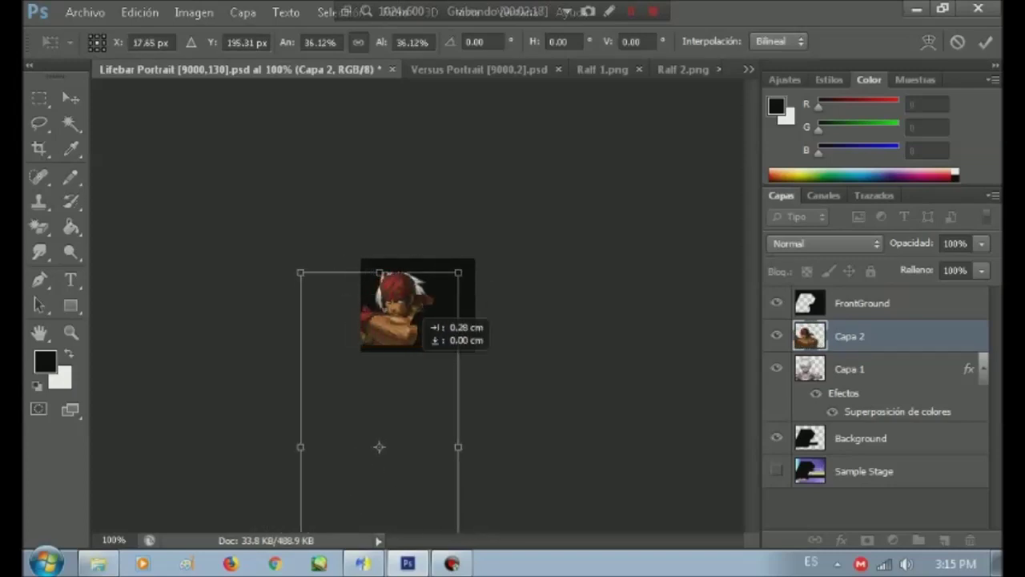
key(Down)
key(Down)
key(Right)
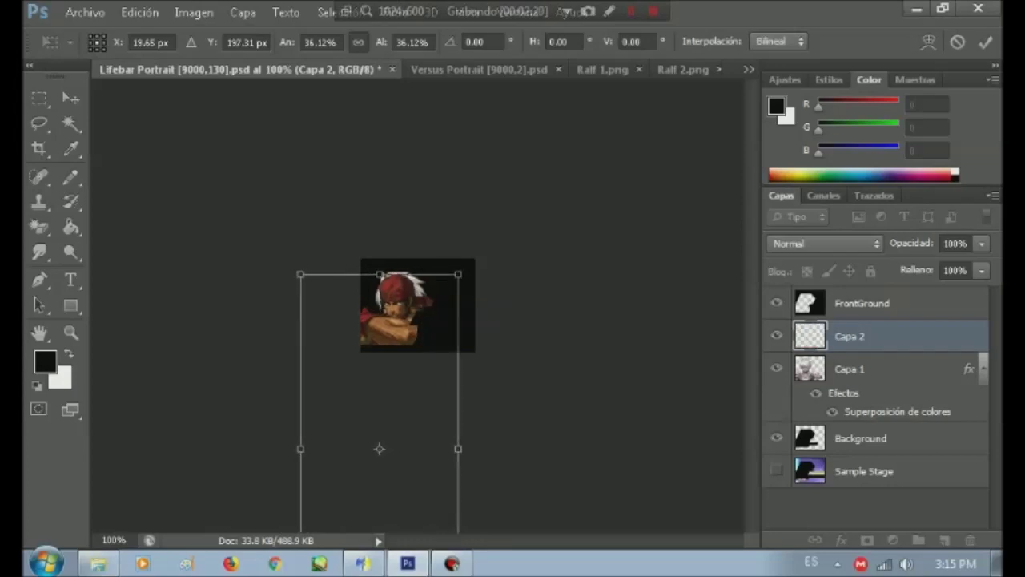
key(Down)
key(Return)
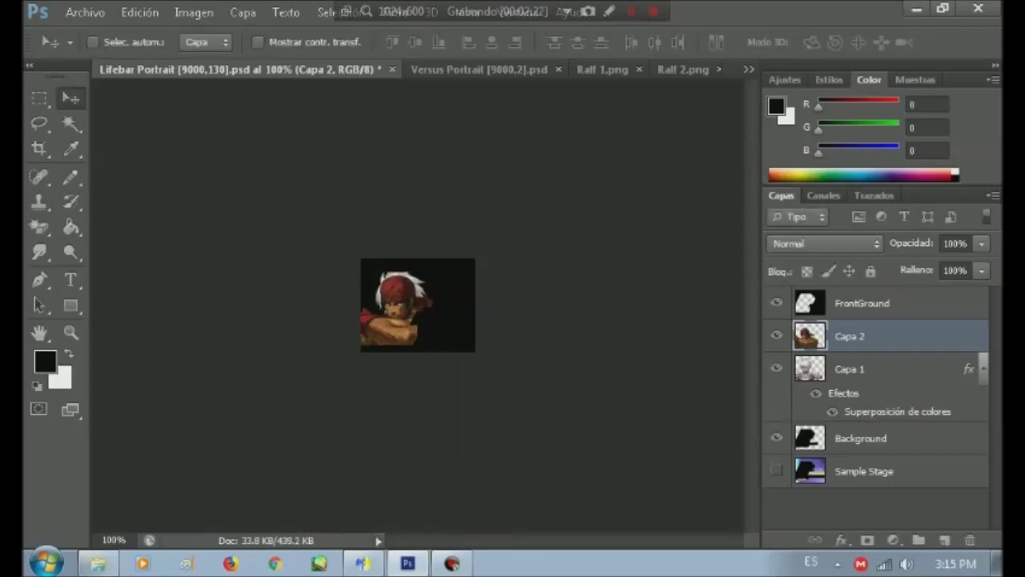
right_click(881, 368)
Copy Capa 1's colour overlay style onto Capa 2, then delete Capa 1.
click(432, 361)
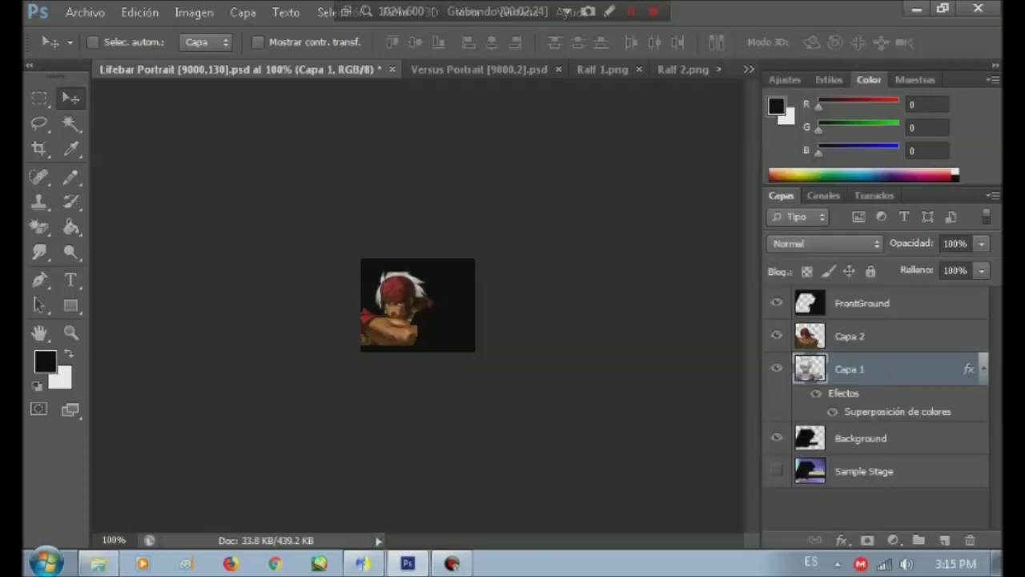
right_click(881, 335)
click(433, 446)
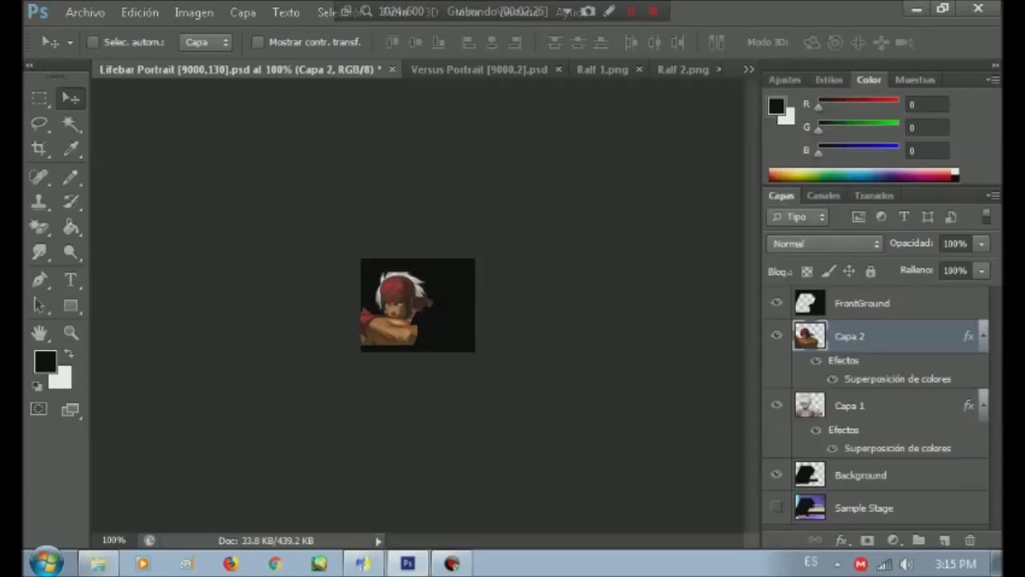
click(849, 405)
key(Delete)
Render the lifebar portrait PNG and close Lifebar Portrait without saving.
click(85, 12)
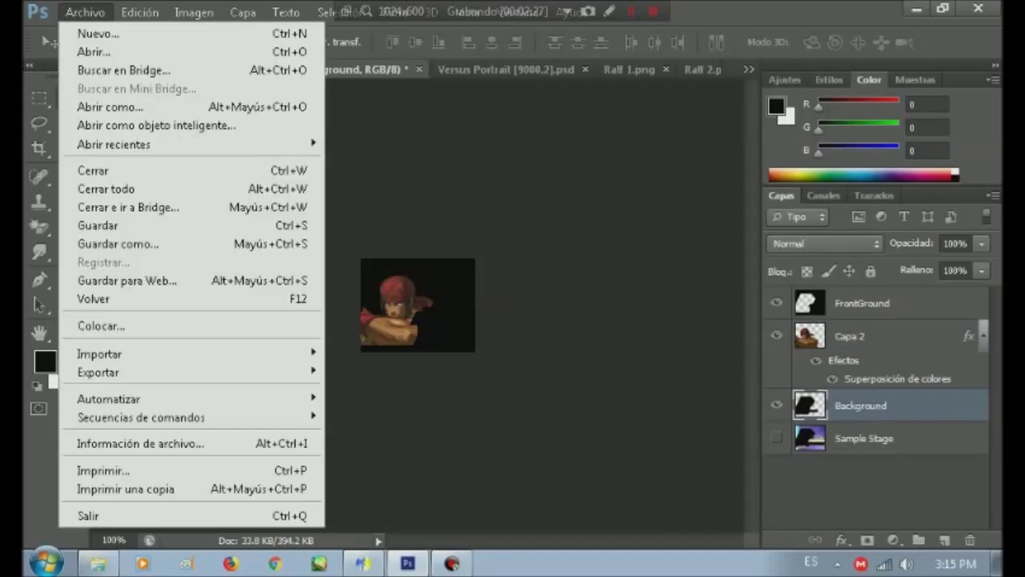
mouse_move(98, 372)
click(368, 390)
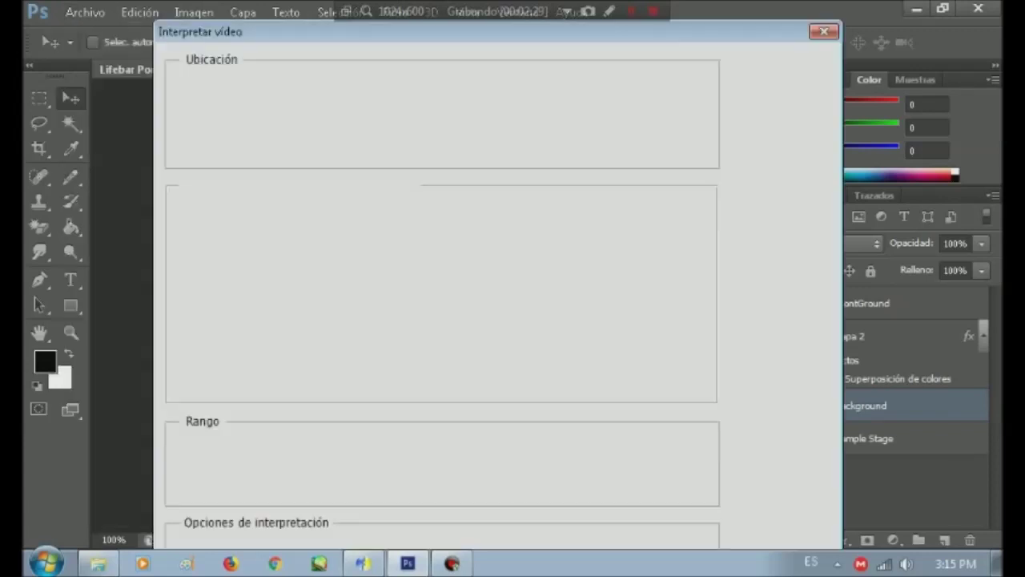
key(Return)
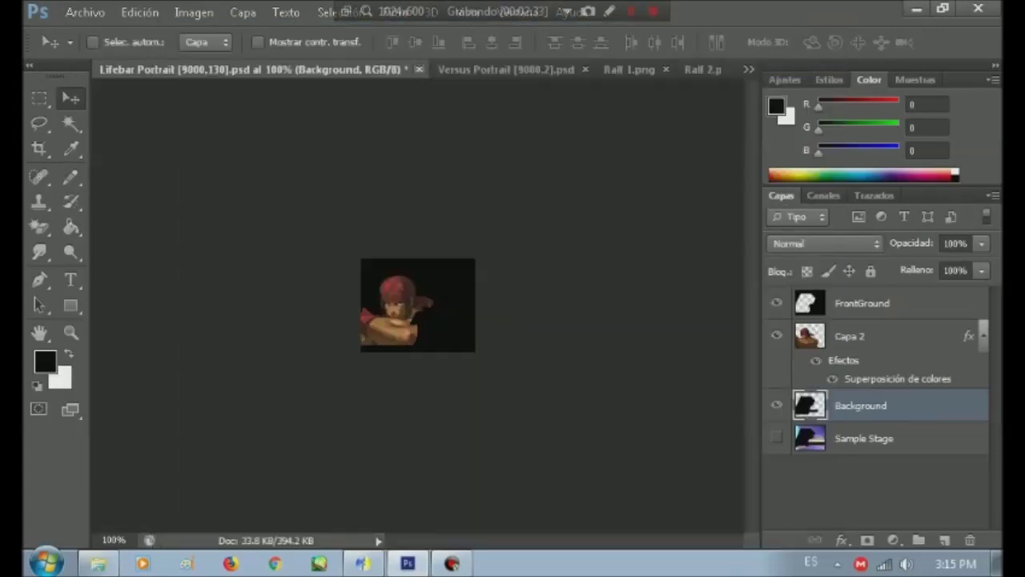
key(ctrl+w)
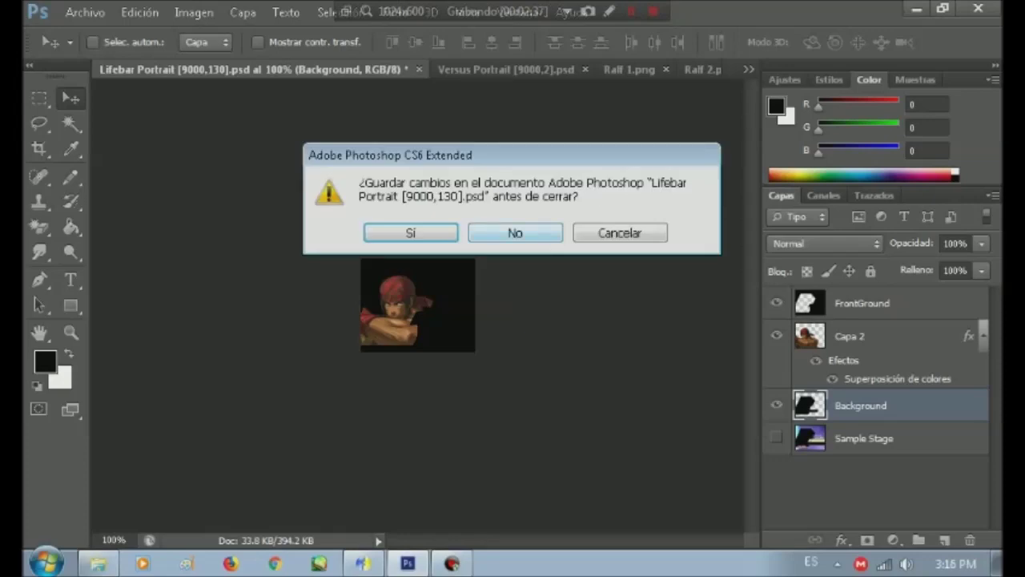
key(n)
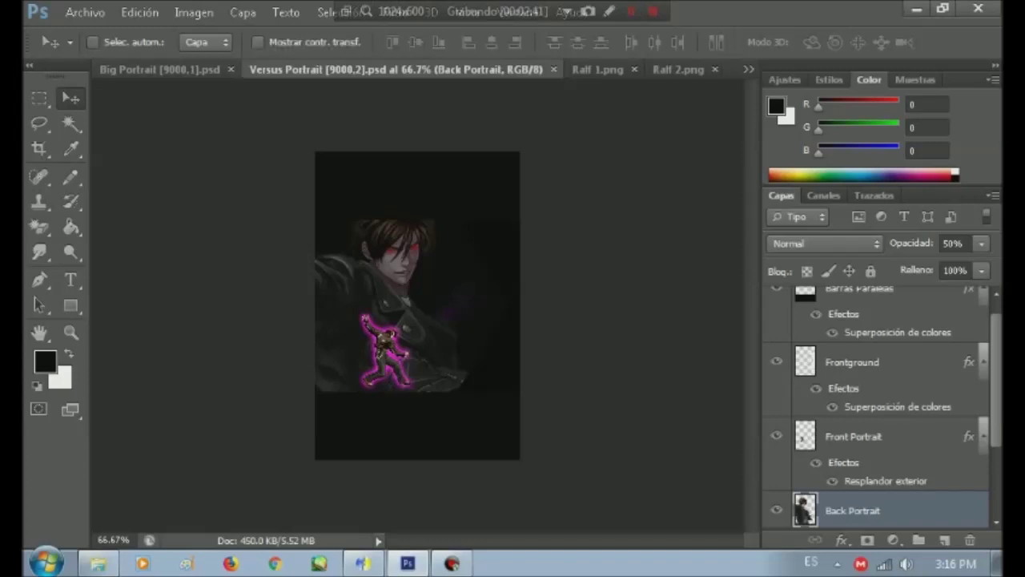
Paste Ralf into Versus Portrait and position him in the portrait.
click(141, 12)
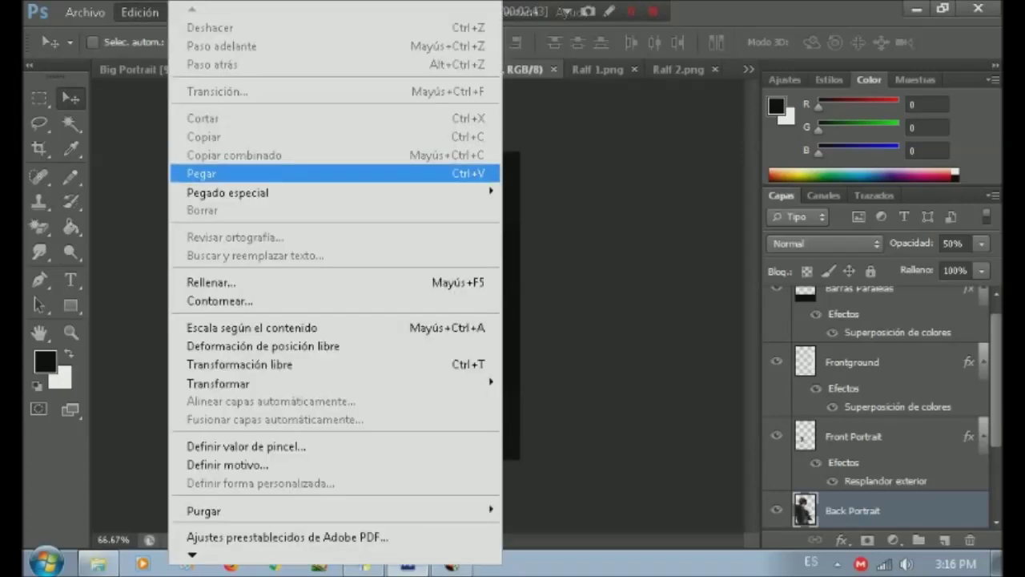
key(ctrl+v)
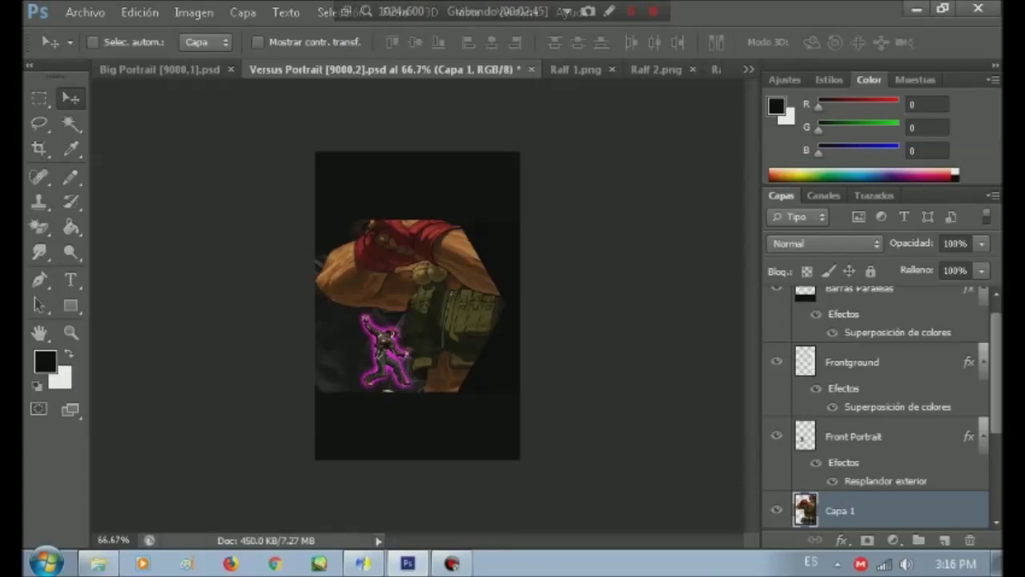
drag(400, 304, 376, 285)
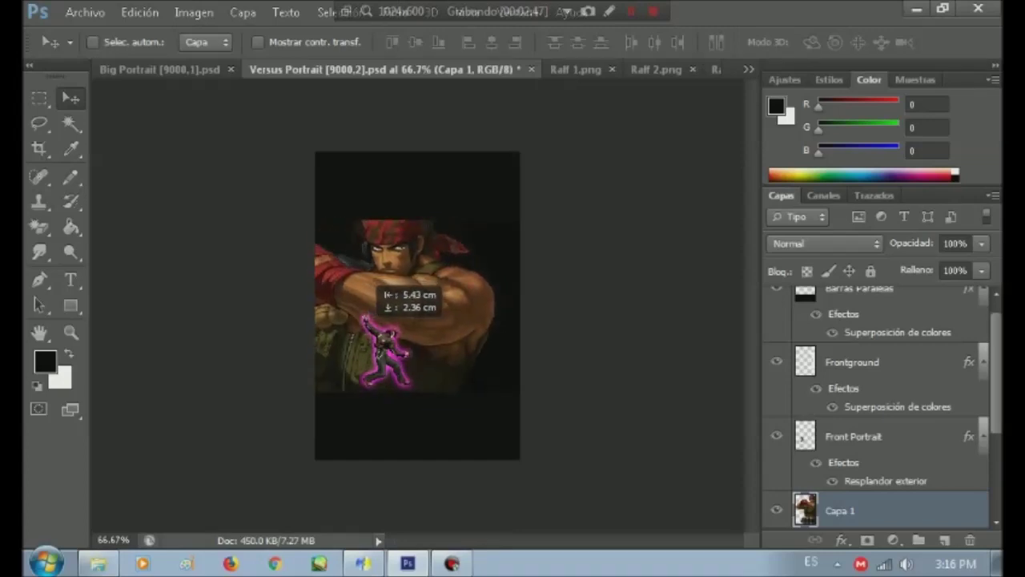
drag(377, 286, 376, 286)
Delete the Back Portrait layer and set Polígono 1's opacity to 80%.
scroll(881, 401, down, 2)
scroll(881, 400, down, 2)
click(853, 475)
key(Delete)
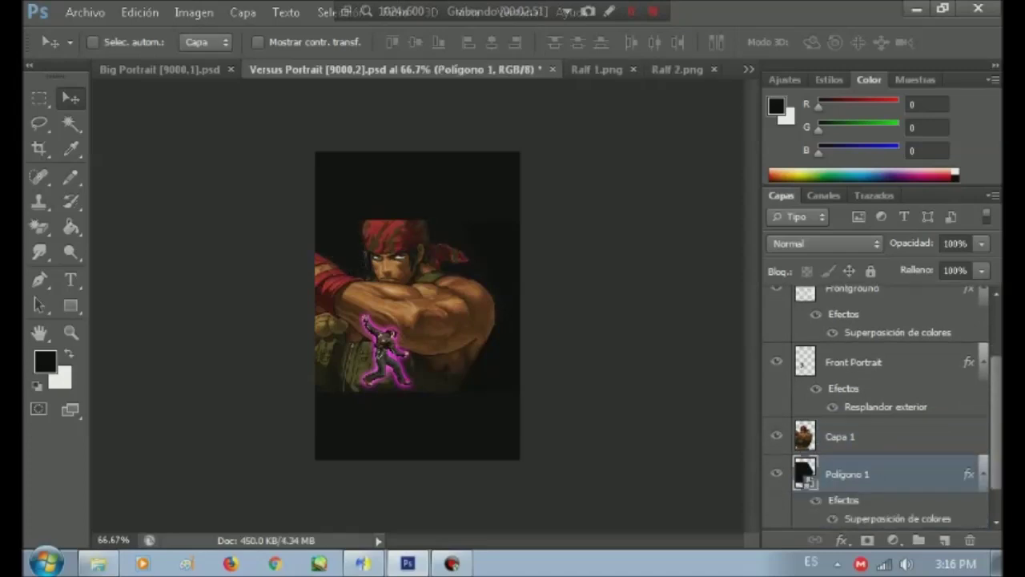
click(981, 243)
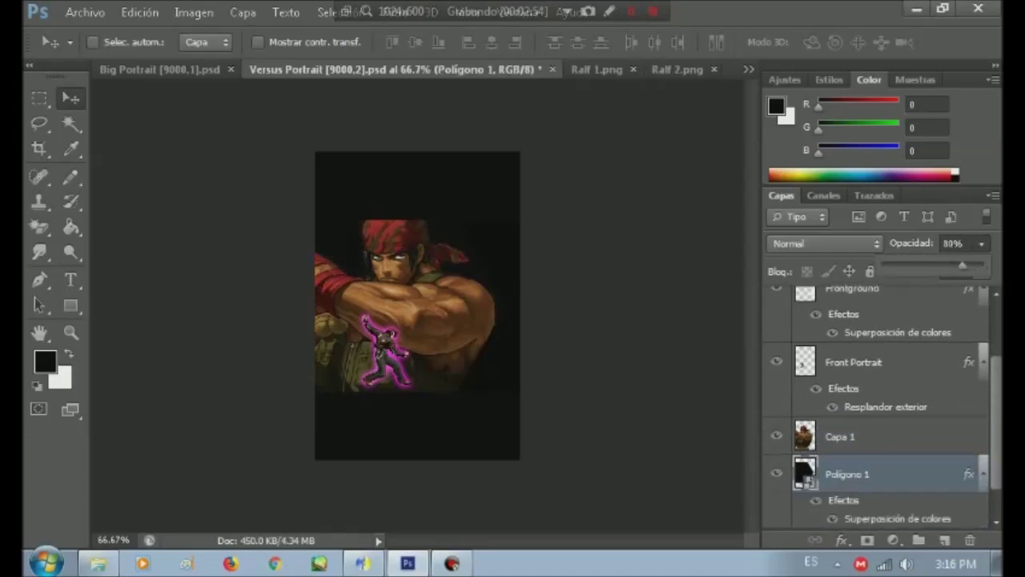
key(Return)
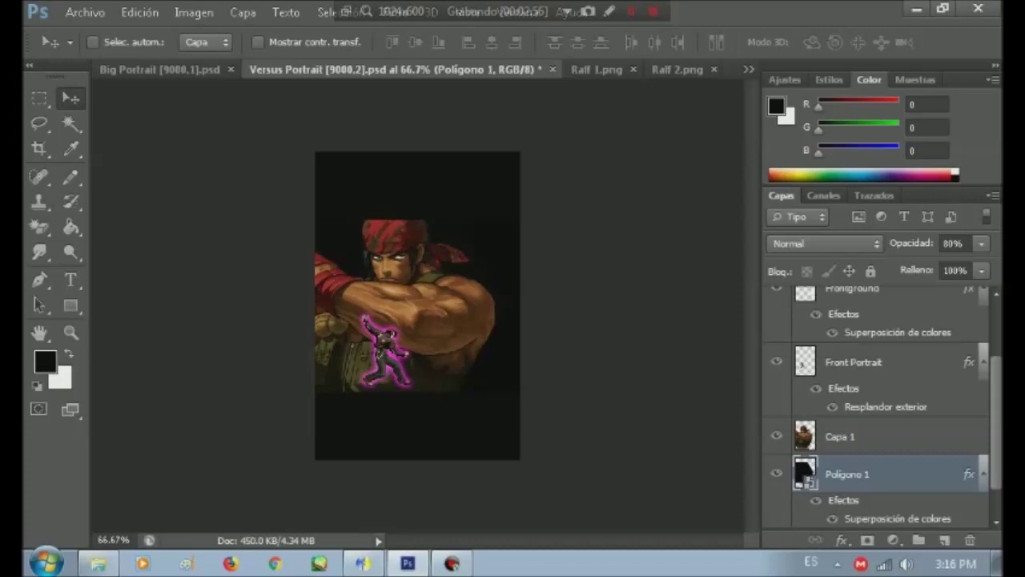
Show the list of open documents from the tab bar.
click(85, 12)
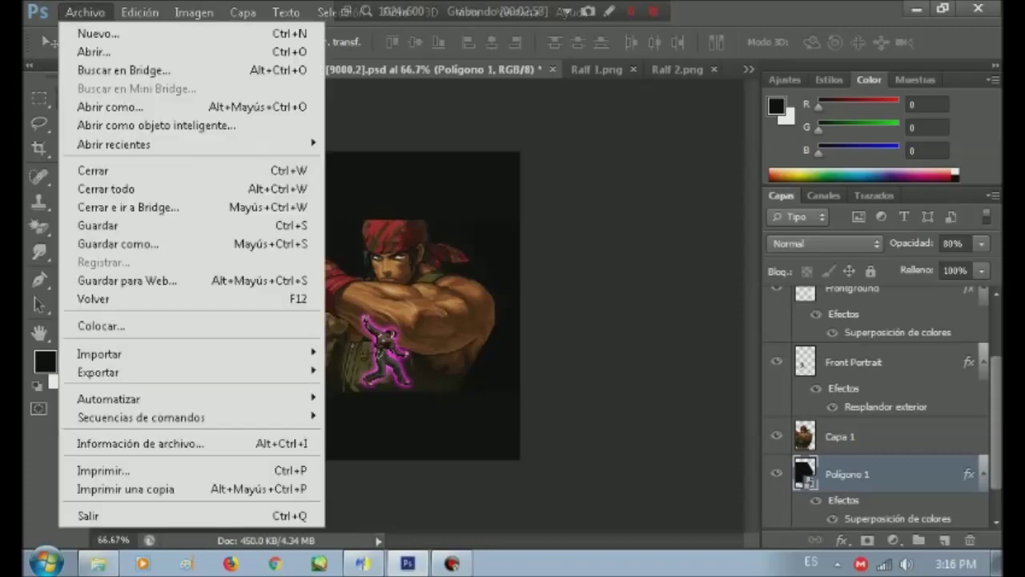
key(Escape)
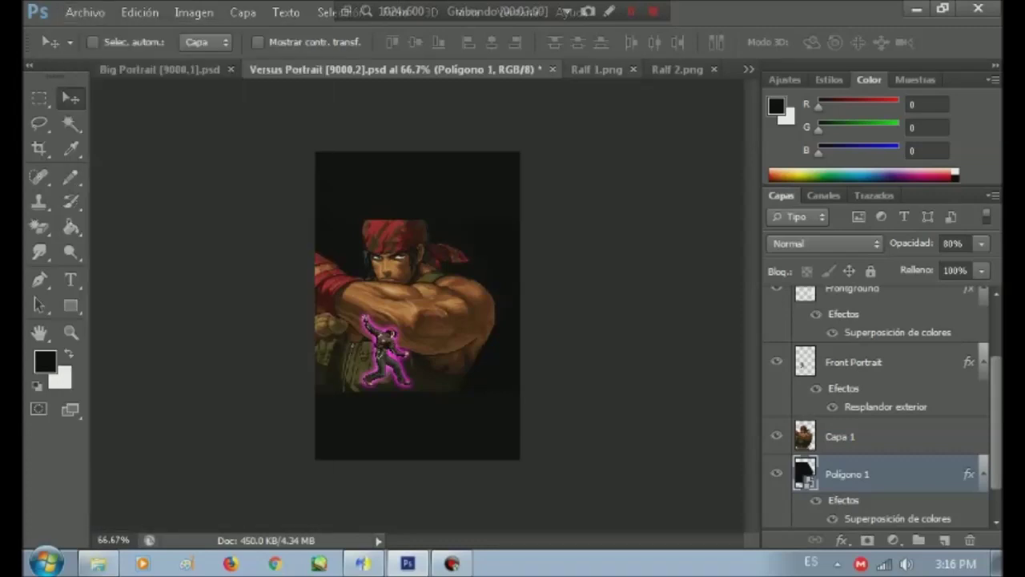
click(748, 69)
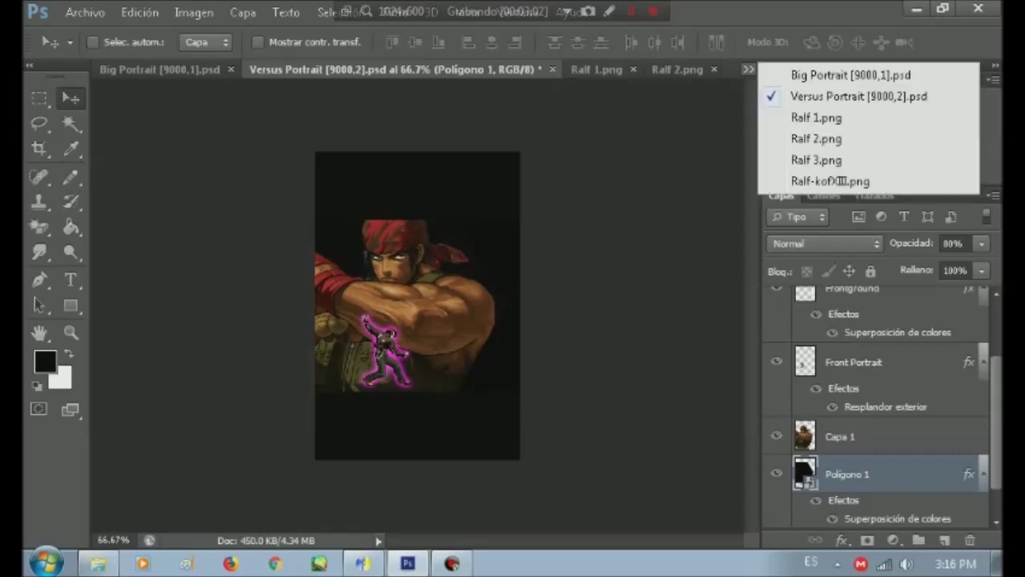
Copy merged the Ralf sprite area from Ralf 3.png.
click(817, 160)
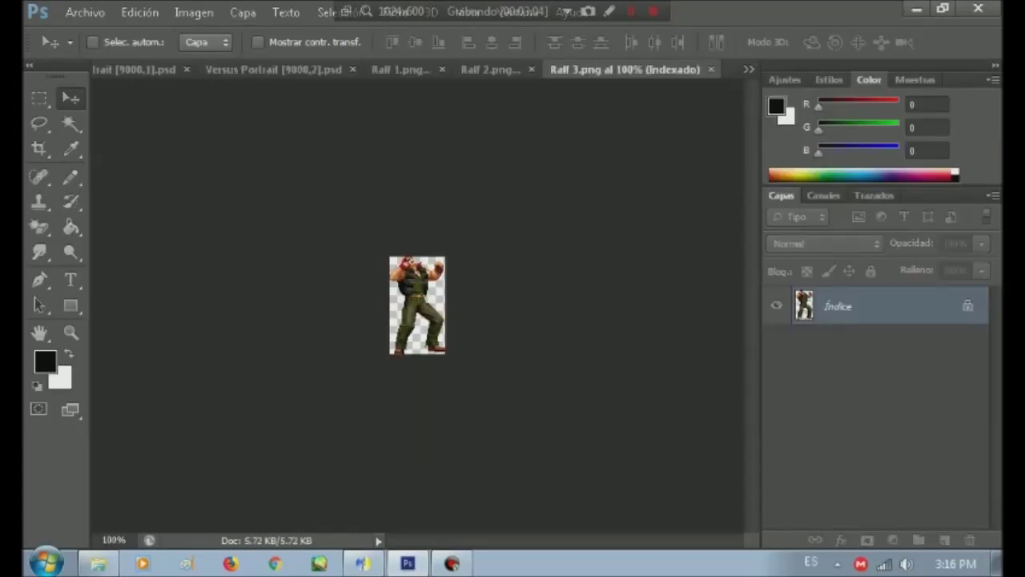
key(m)
drag(380, 173, 452, 360)
click(140, 12)
click(232, 154)
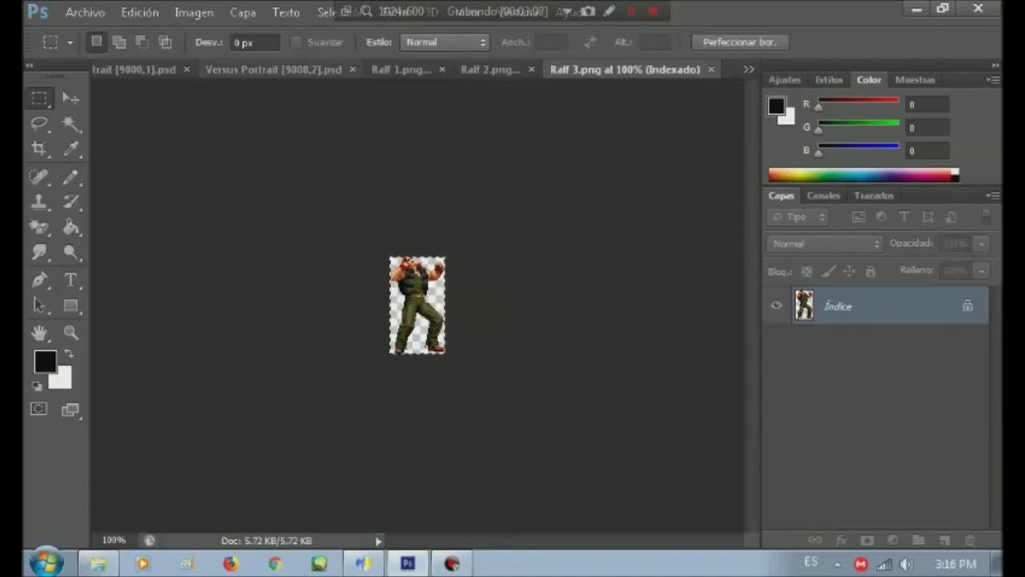
Paste the Ralf 3 sprite into Versus Portrait over the pink-outlined figure.
click(273, 69)
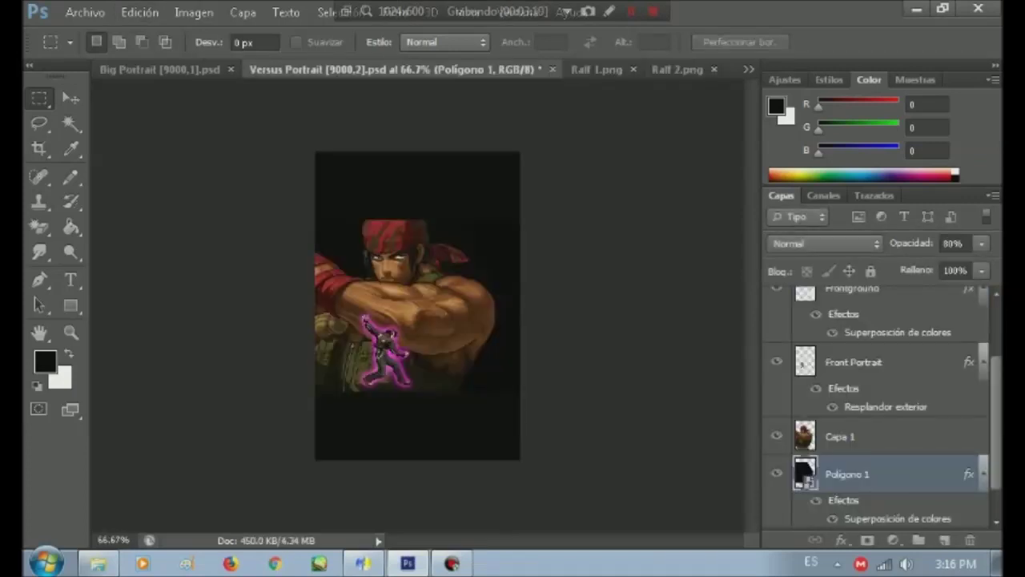
click(853, 362)
click(140, 12)
click(201, 173)
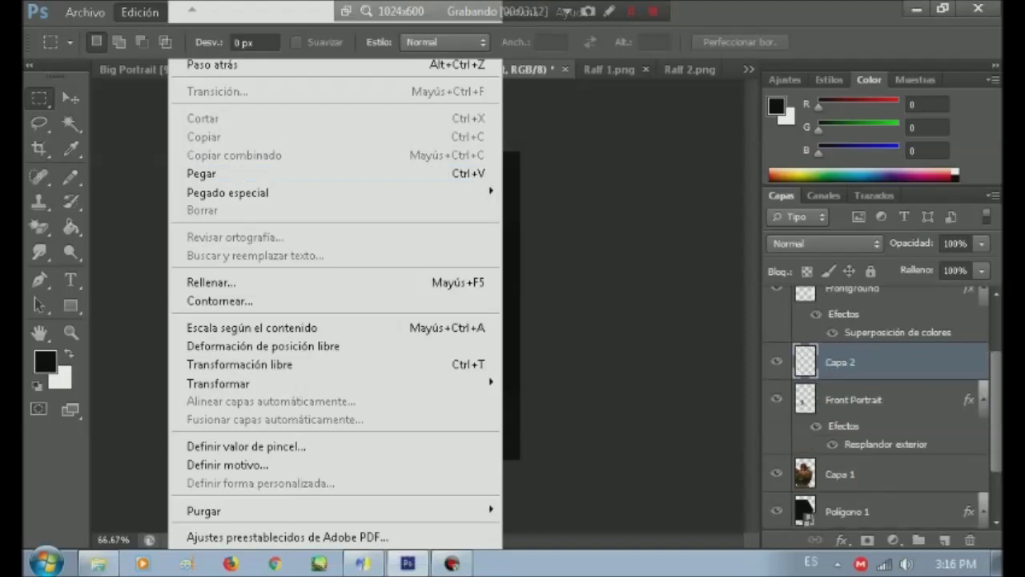
key(v)
drag(425, 280, 396, 324)
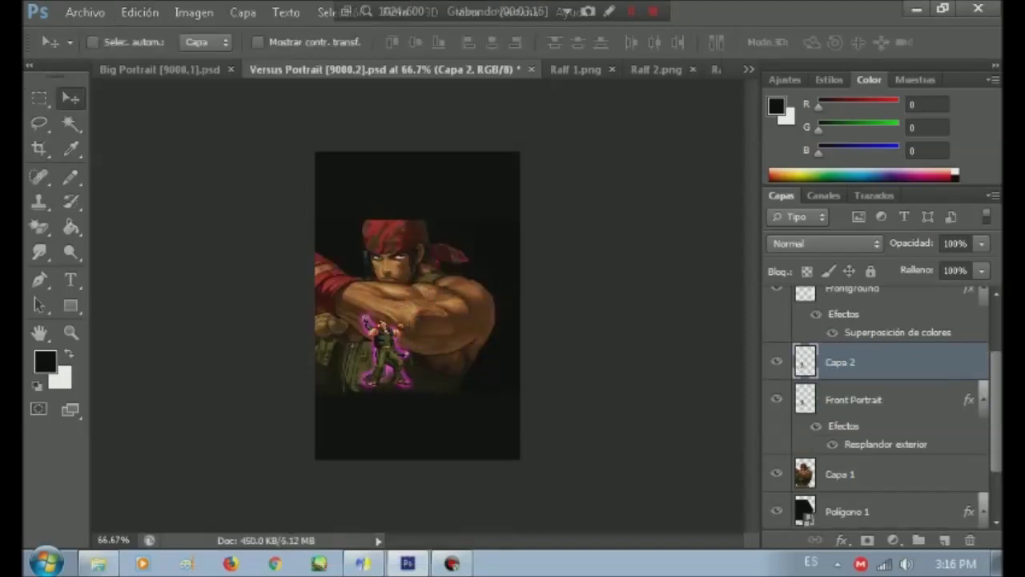
Transfer Front Portrait's layer style to Capa 2 and delete Front Portrait.
right_click(845, 399)
click(422, 364)
right_click(841, 362)
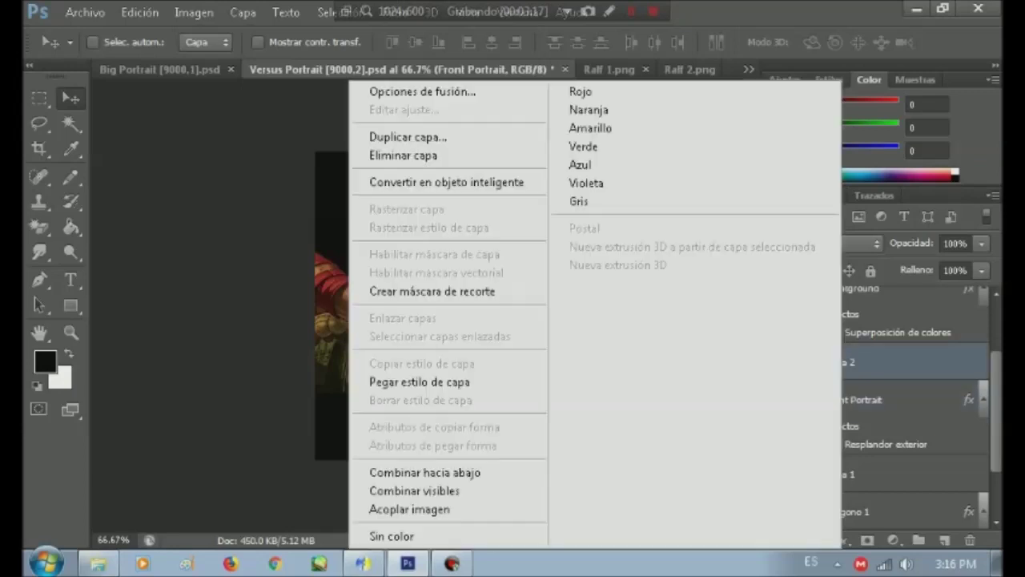
key(alt+bracketleft)
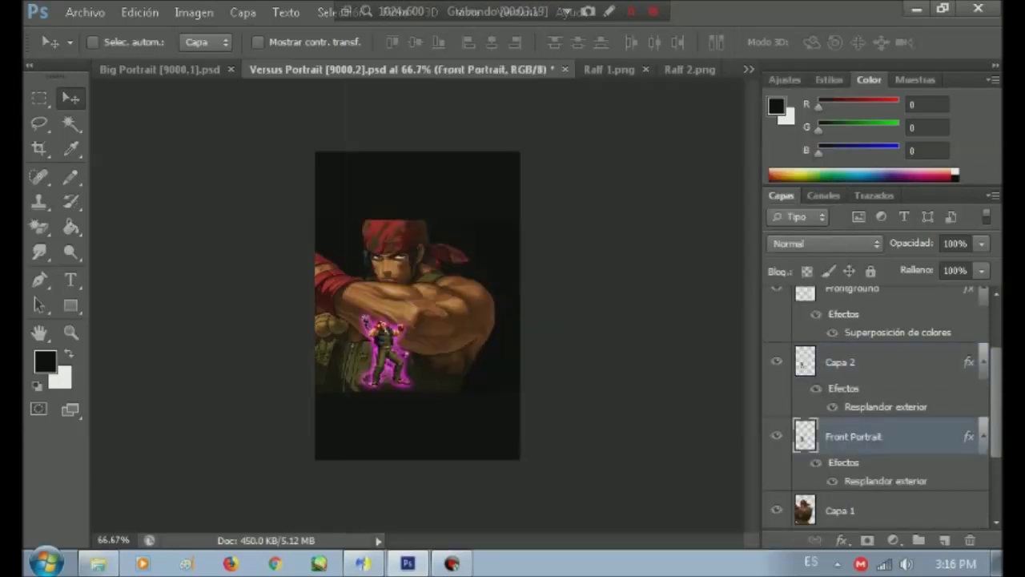
key(Delete)
key(alt+bracketright)
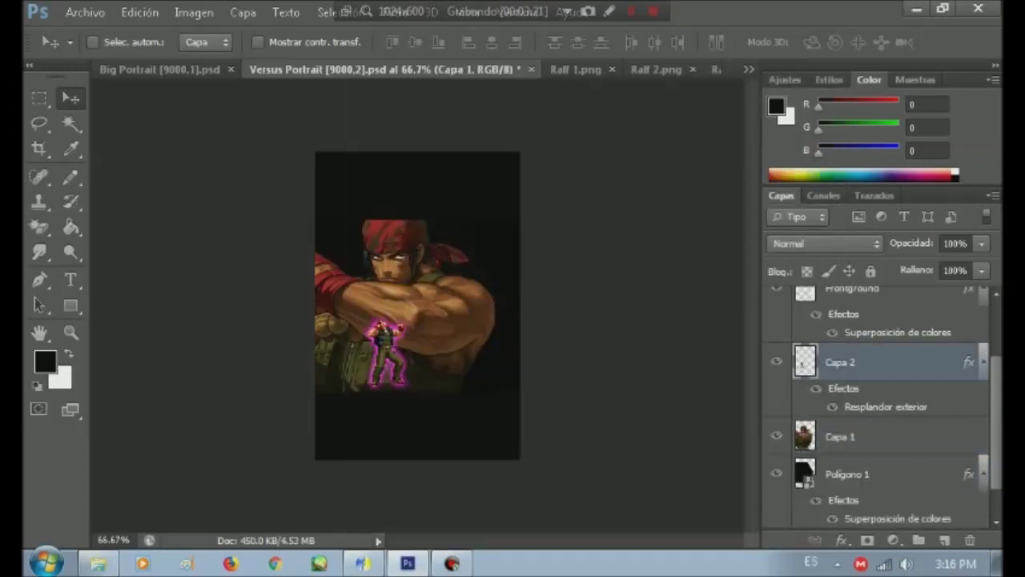
Change Capa 2's outer glow colour from magenta to yellow ffb400.
double_click(885, 406)
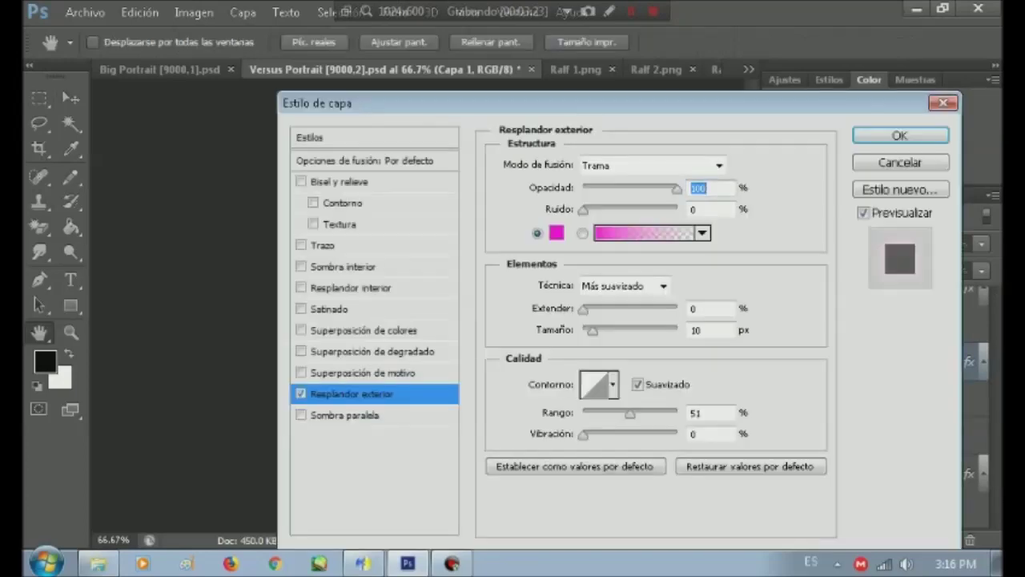
click(556, 231)
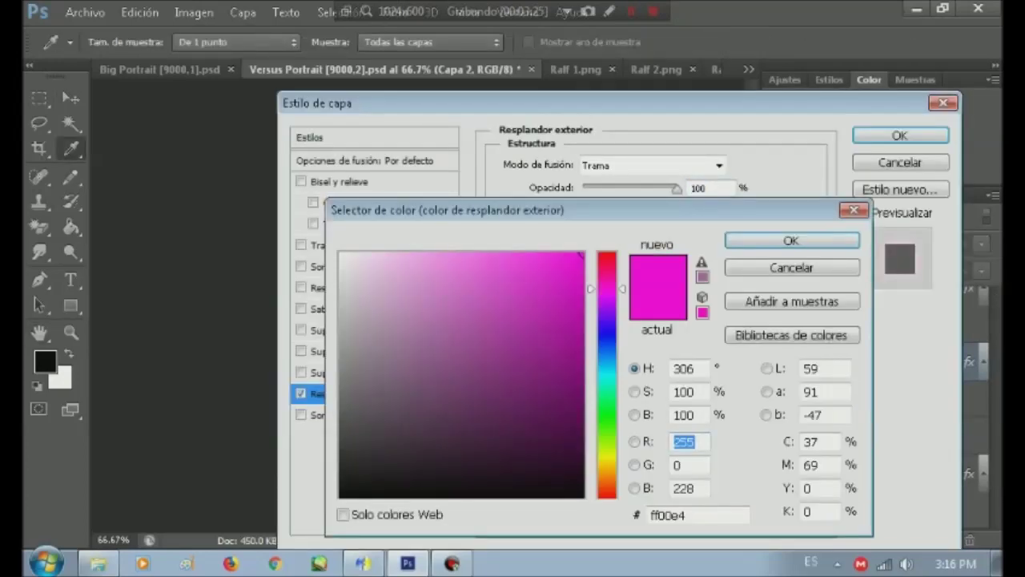
drag(607, 289, 606, 468)
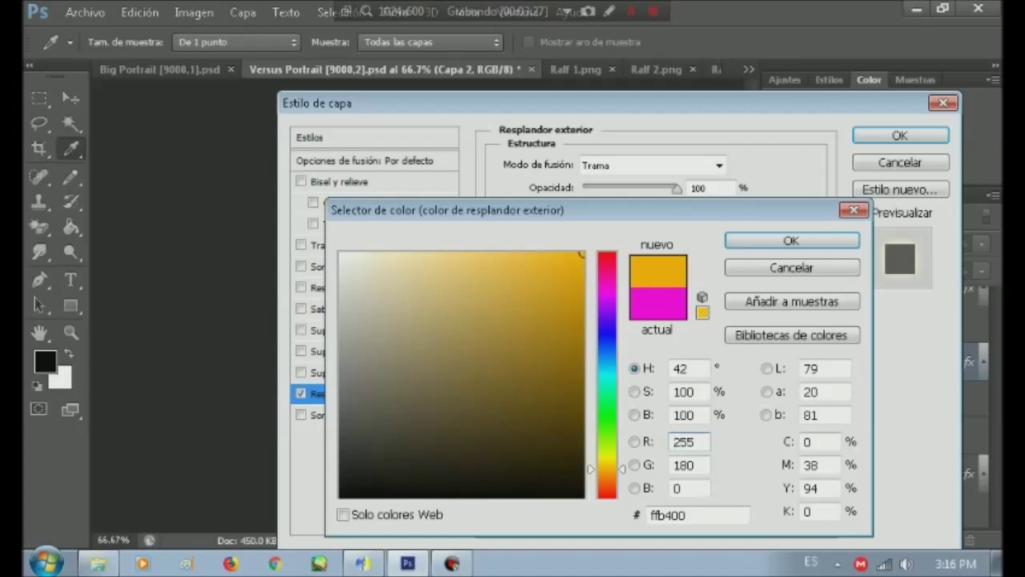
click(791, 240)
click(900, 135)
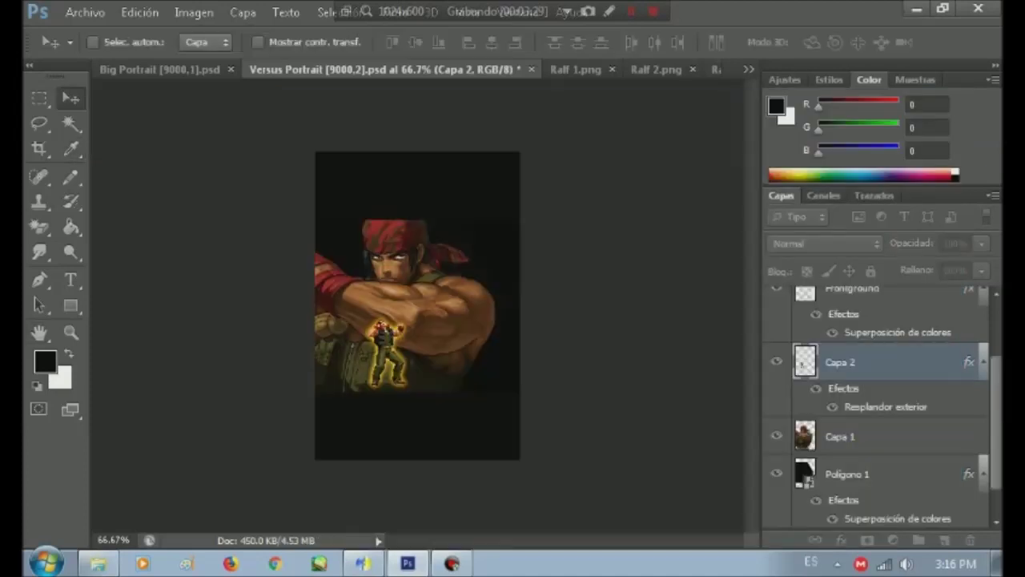
click(85, 12)
Render Versus Portrait [9000,2].png, then close the PSD without saving.
mouse_move(160, 371)
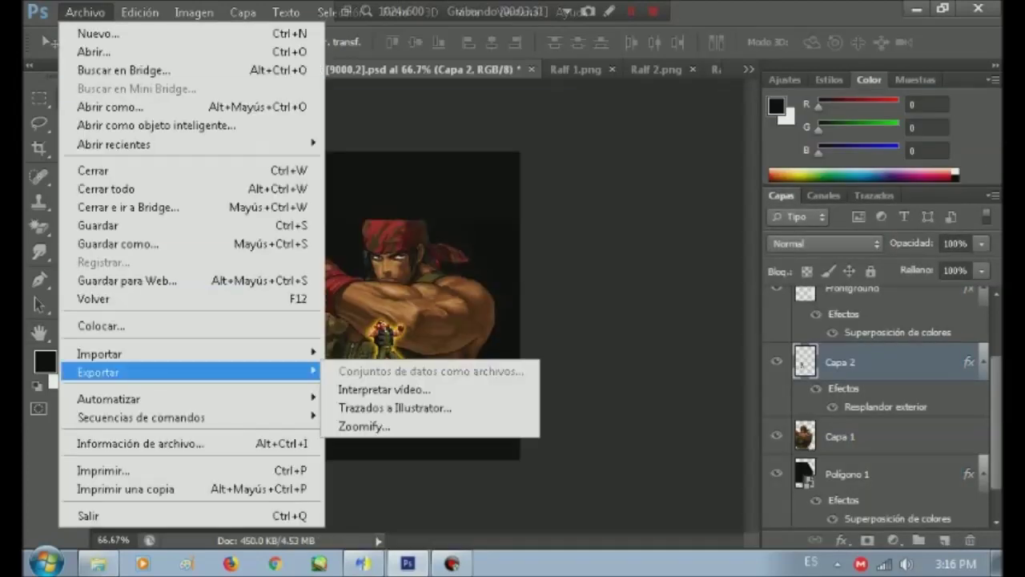
click(385, 389)
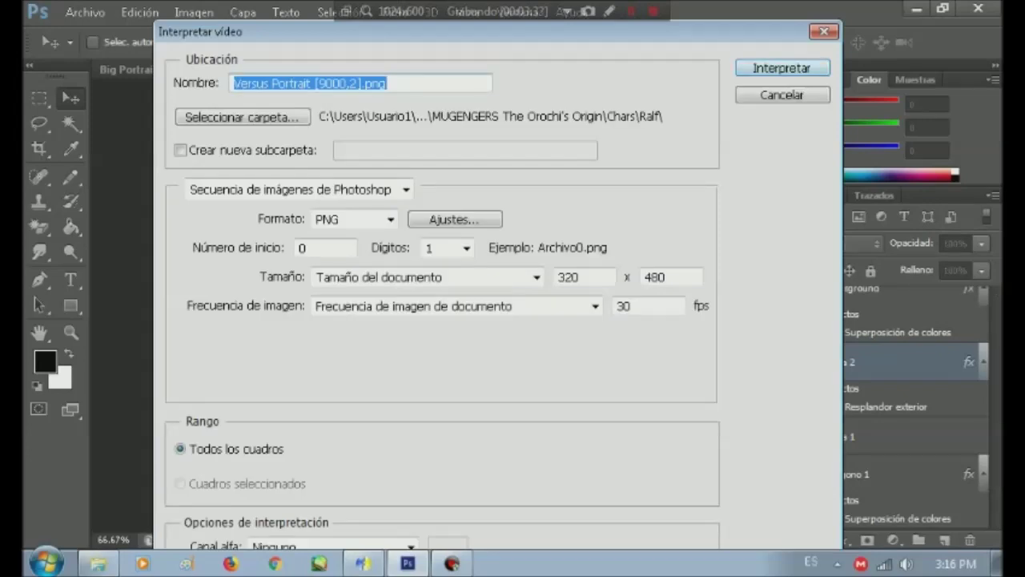
key(Return)
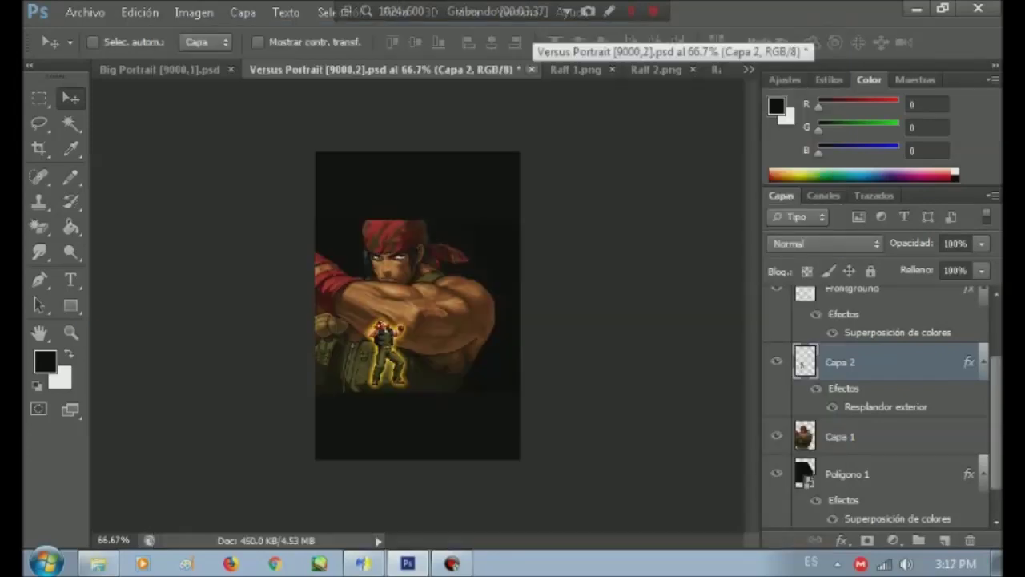
click(530, 69)
click(515, 232)
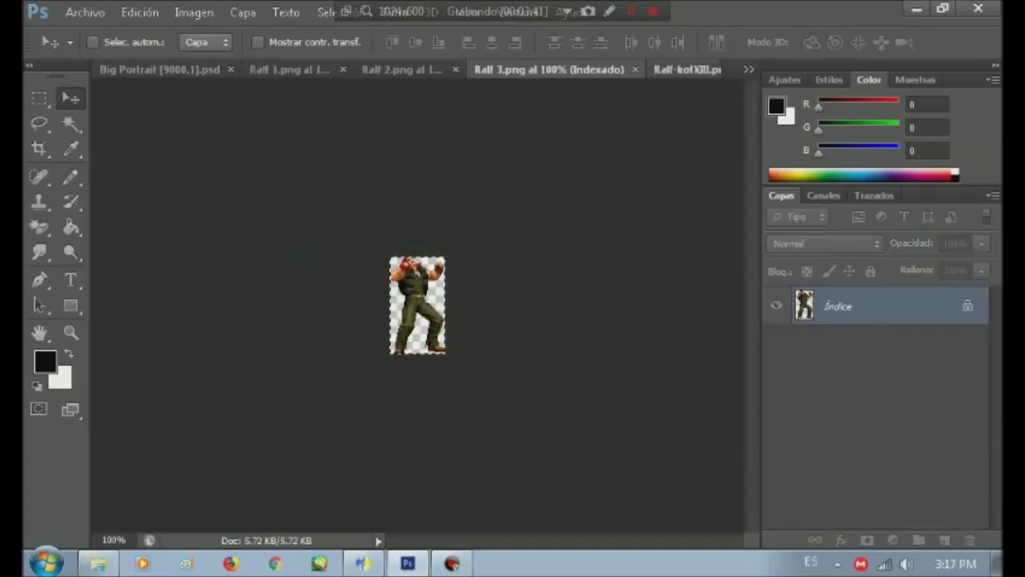
Copy the whole Ralf-kofXIII.png image.
click(687, 69)
click(140, 12)
click(203, 137)
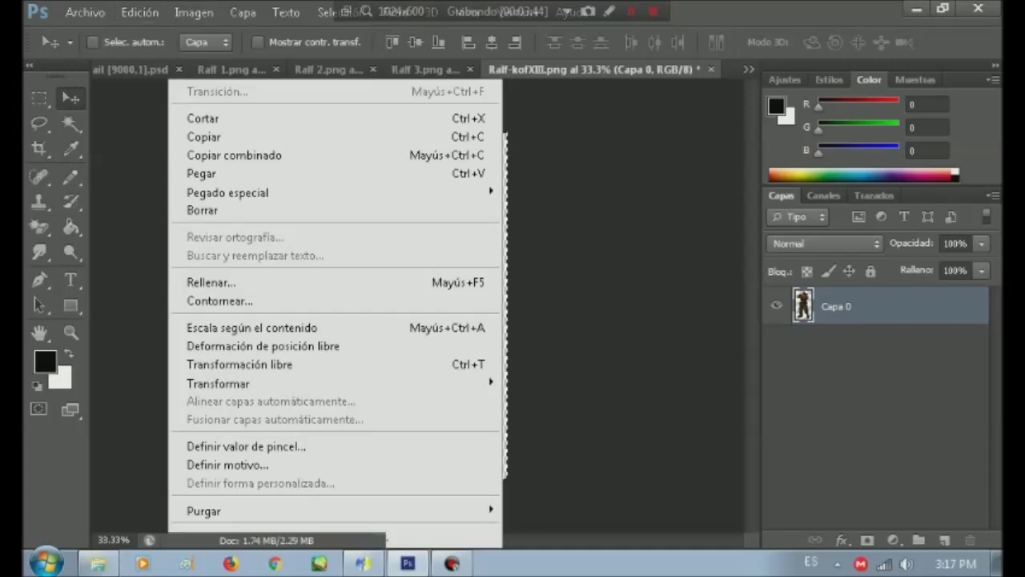
In Big Portrait [9000,1].psd, select the Capa 8 copia layer.
click(132, 68)
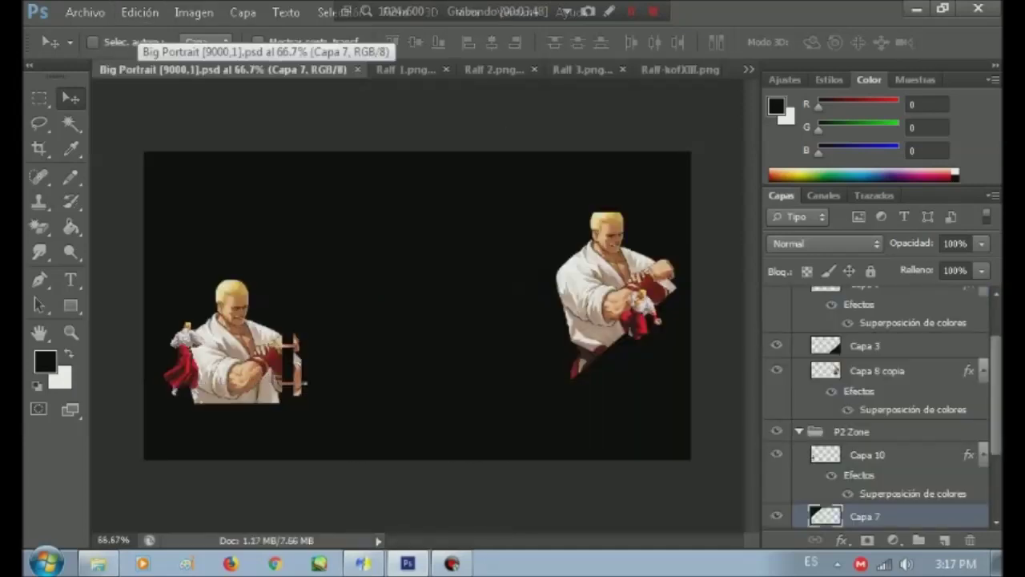
scroll(881, 401, up, 1)
scroll(881, 401, up, 1)
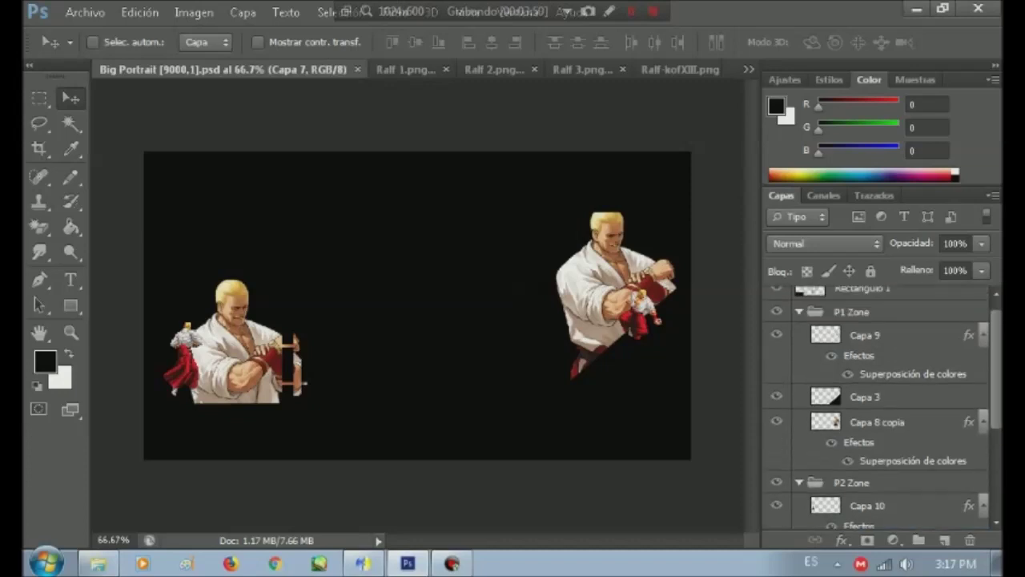
click(876, 421)
click(140, 12)
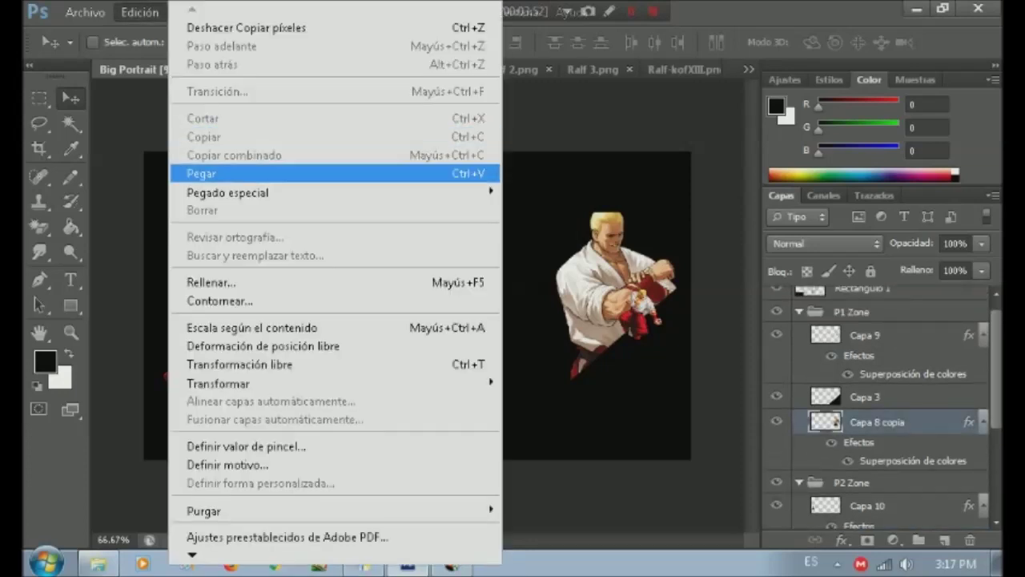
Paste the Ralf image as Capa 11, scaled to 53.35% over the right portrait.
click(192, 171)
key(ctrl+t)
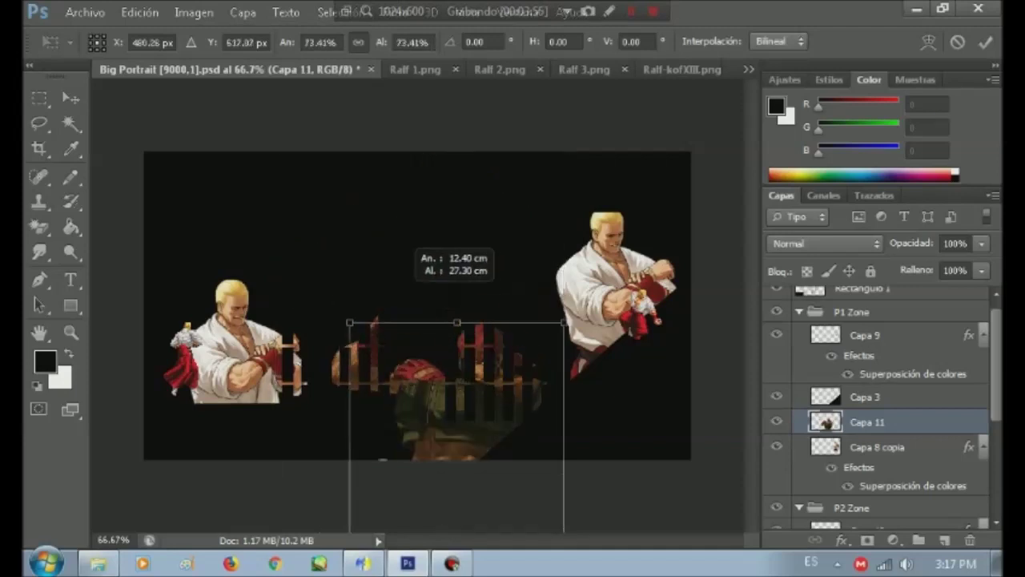
shift+drag(271, 152, 353, 329)
drag(411, 344, 464, 210)
shift+drag(406, 195, 455, 303)
drag(496, 440, 508, 331)
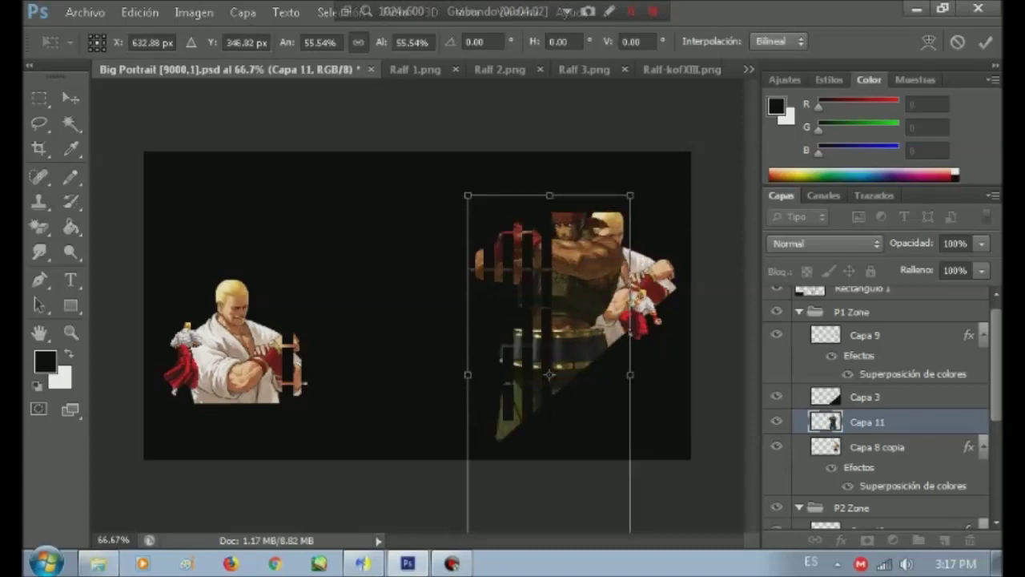
shift+drag(467, 195, 473, 209)
drag(594, 247, 636, 218)
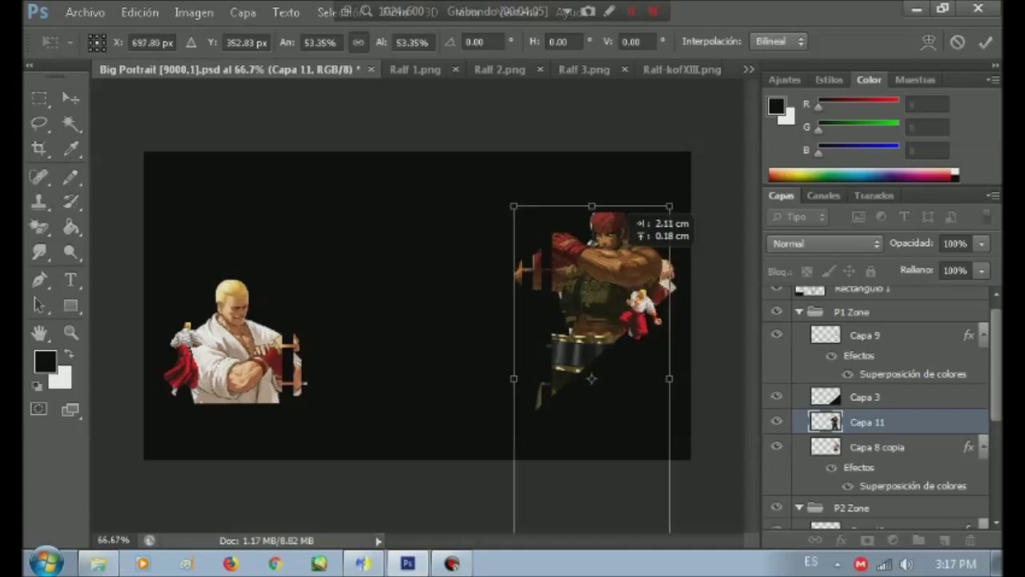
drag(629, 218, 626, 217)
key(Return)
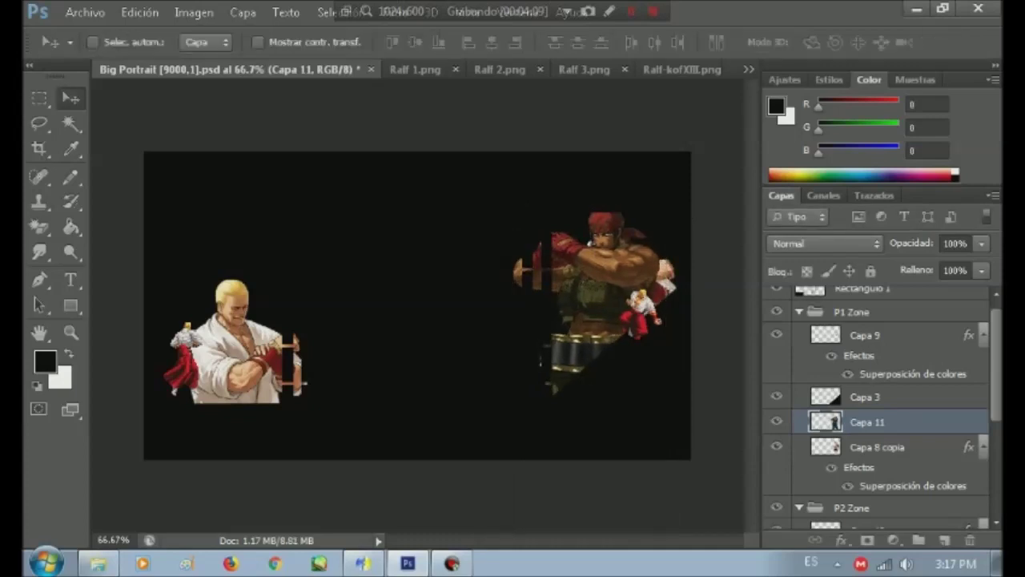
right_click(867, 421)
Duplicate Capa 11 as Capa 11 copia.
click(435, 135)
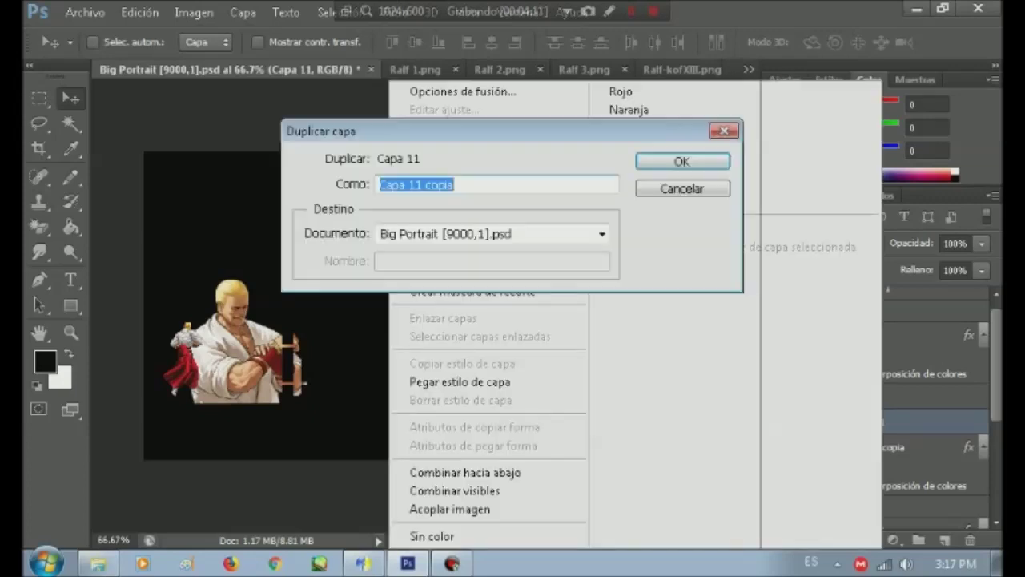
key(Escape)
key(ctrl+j)
Copy Capa 8 copia's layer style onto Capa 11 and Capa 11 copia.
click(877, 471)
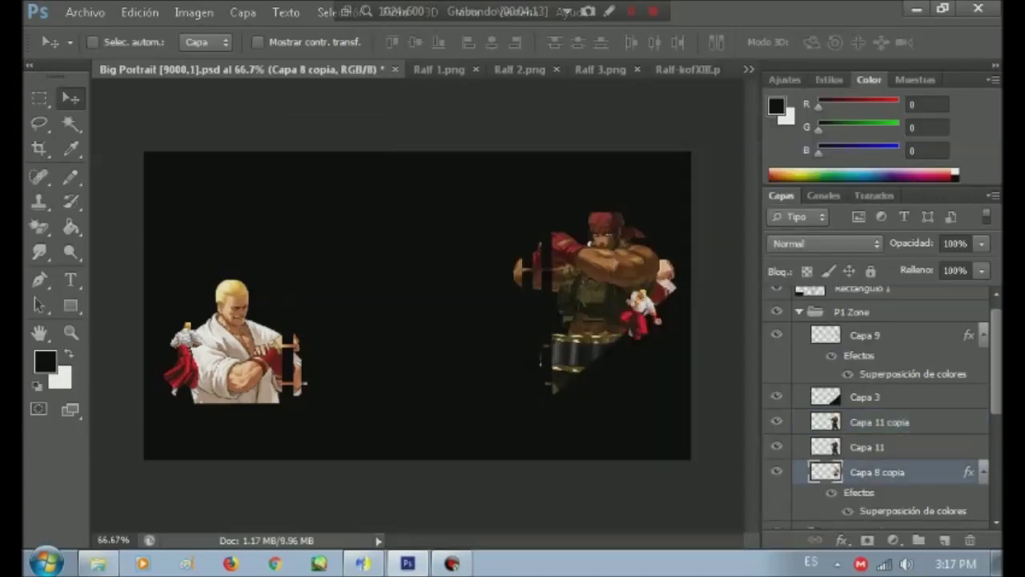
right_click(877, 472)
click(584, 286)
click(867, 446)
right_click(867, 446)
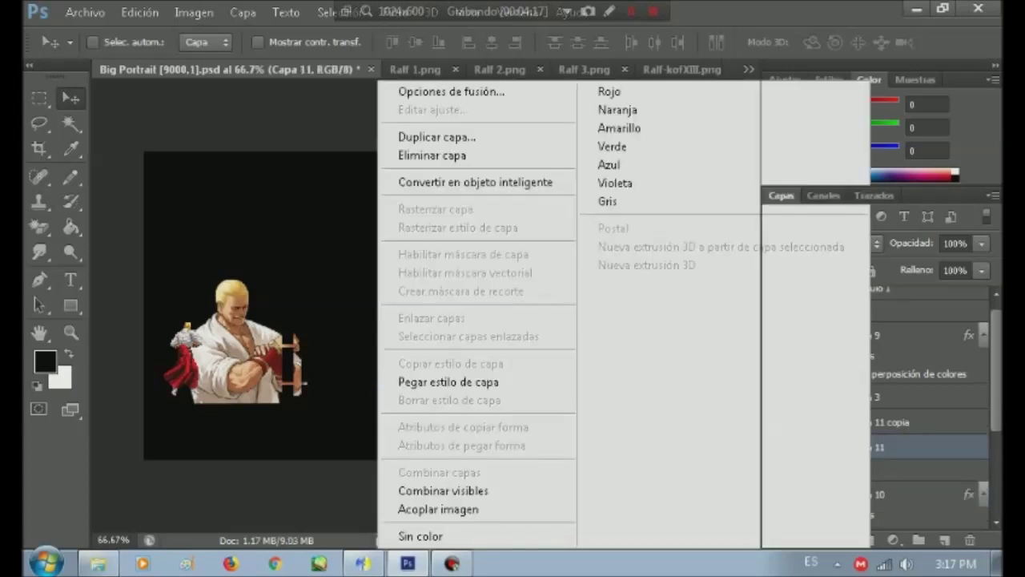
click(448, 382)
click(895, 422)
right_click(895, 422)
click(457, 382)
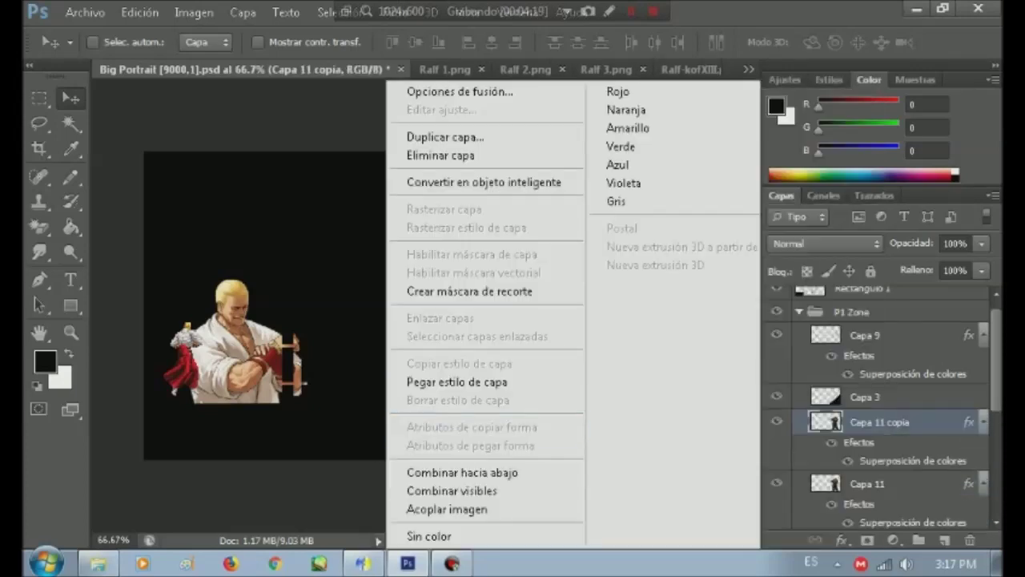
Move Capa 11 into P2 Zone between Capa 7 and Capa 8, over the left figure, and delete Capa 8.
scroll(881, 401, down, 3)
scroll(881, 401, down, 2)
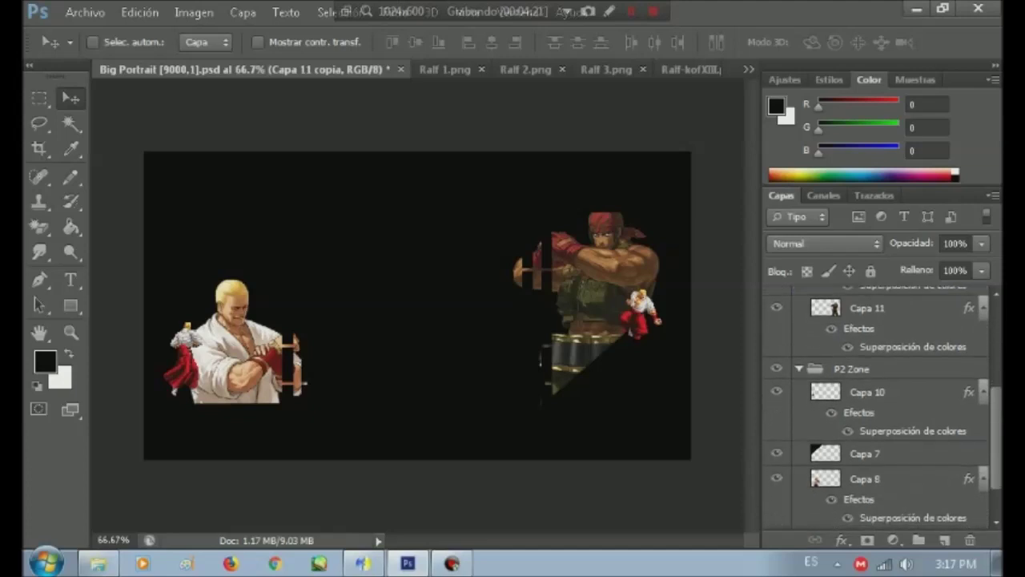
click(867, 308)
drag(868, 309, 867, 468)
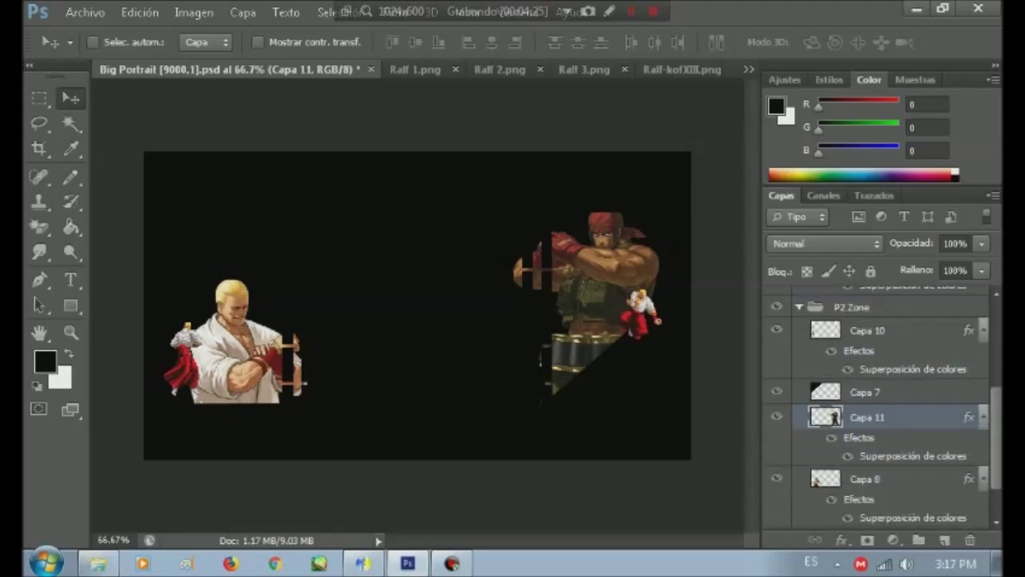
drag(551, 272, 225, 324)
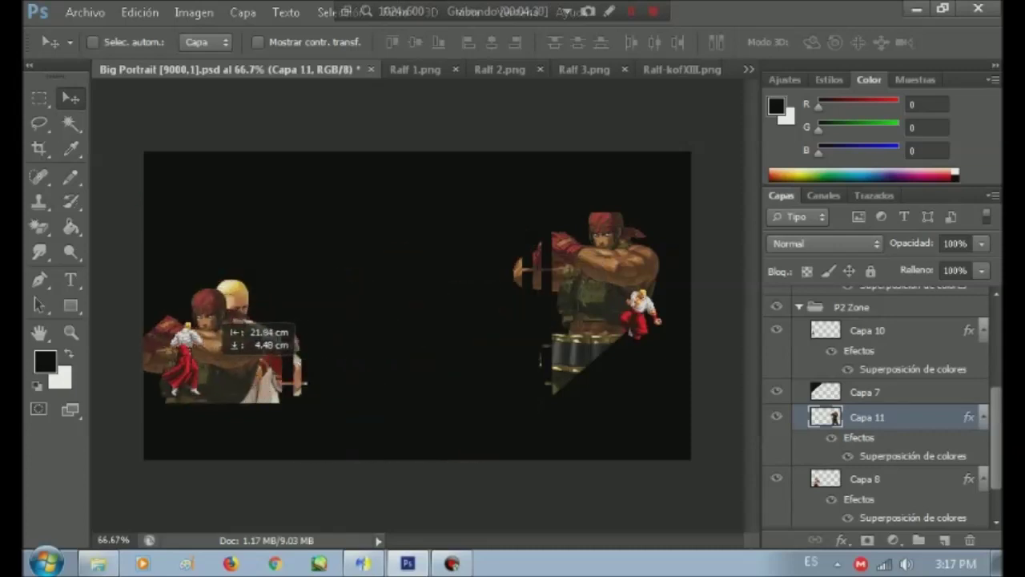
drag(225, 324, 249, 317)
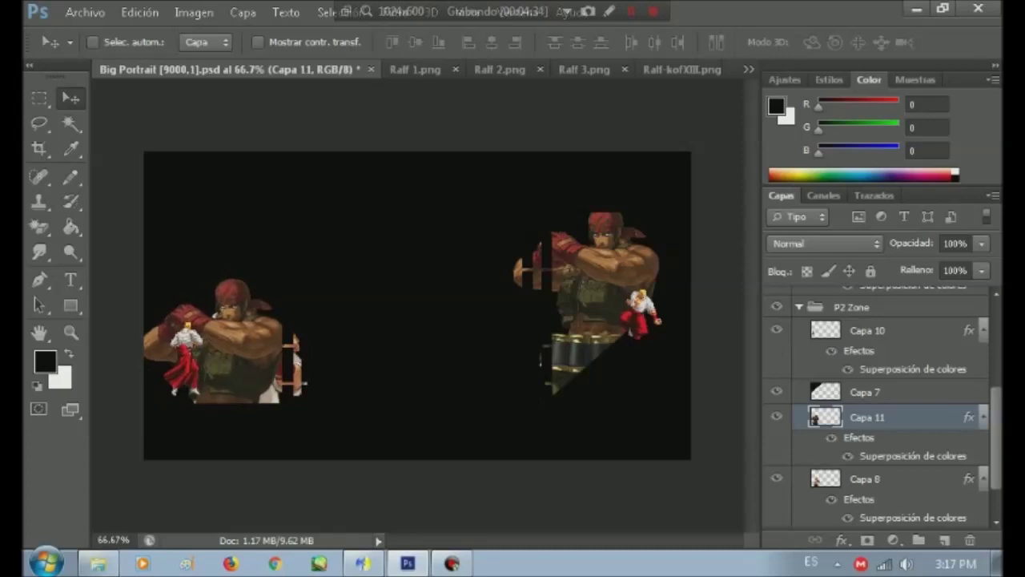
click(867, 479)
key(Delete)
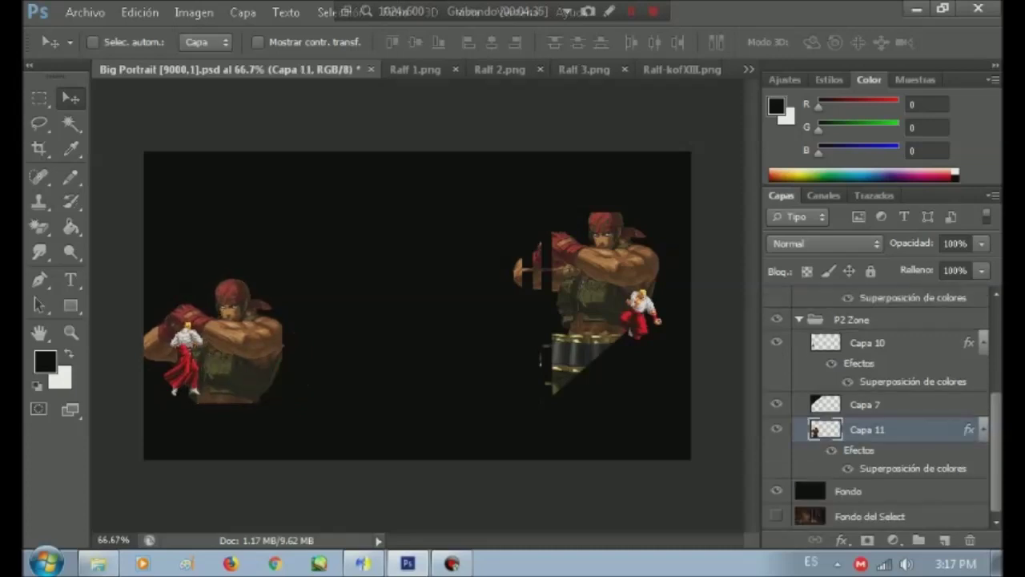
Close Ralf 3.png and copy the sprite from Ralf 1.png with a rectangular selection.
key(ctrl+Tab)
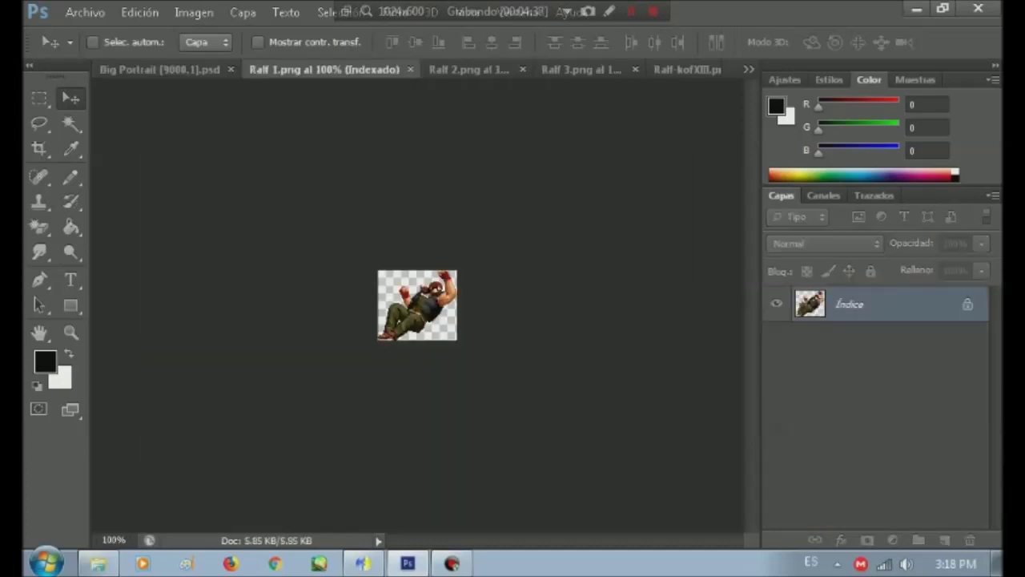
click(635, 69)
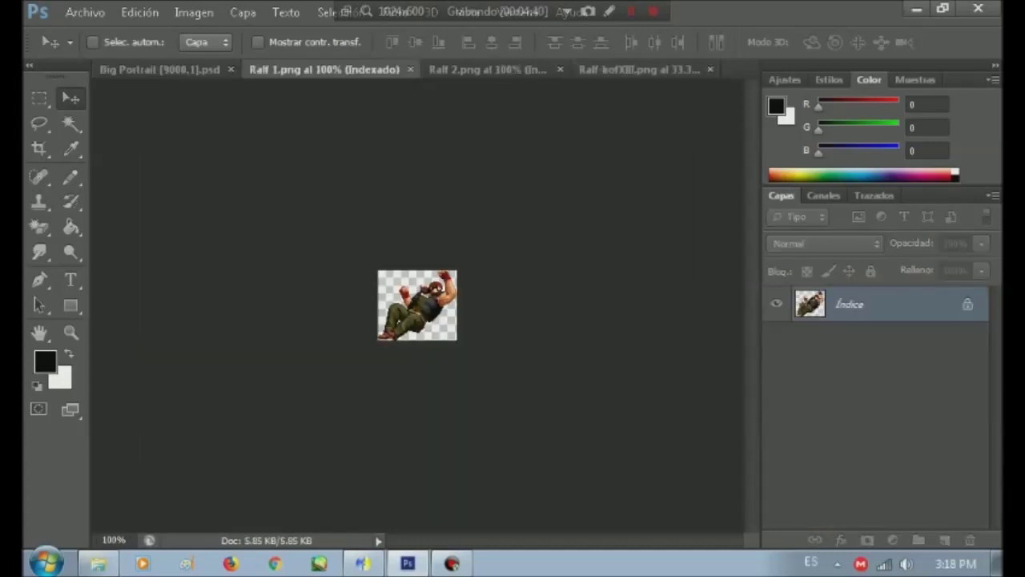
key(m)
drag(377, 270, 457, 341)
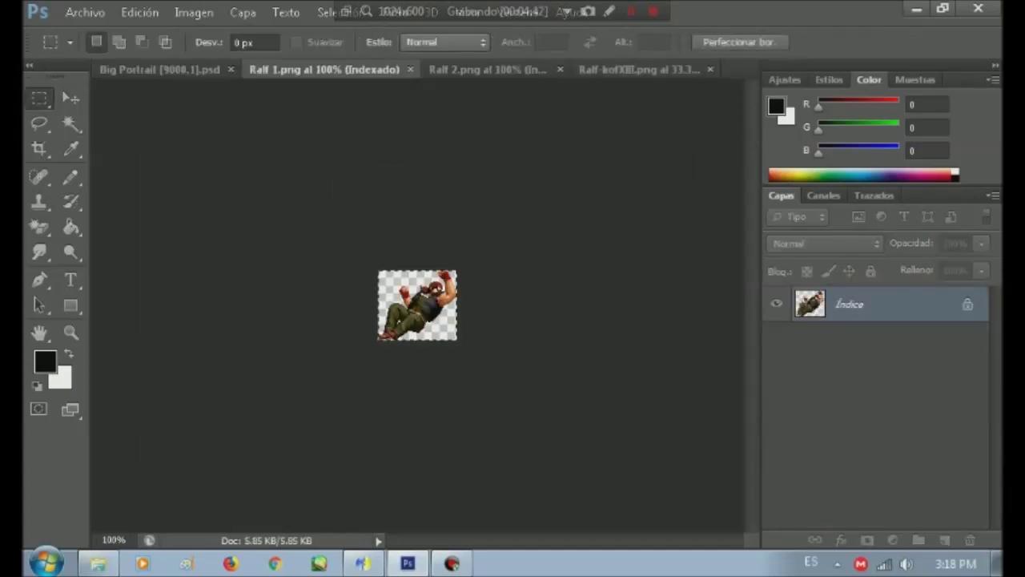
click(140, 12)
click(188, 136)
Paste the sprite above Capa 9 in Big Portrait as Capa 12, placed on the right portrait.
click(132, 69)
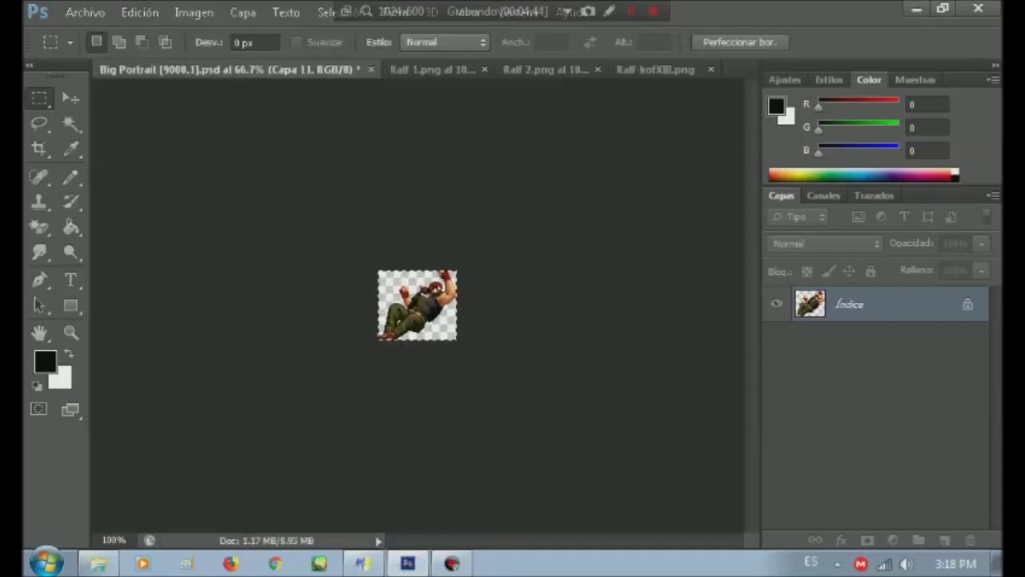
key(ctrl+v)
scroll(881, 407, up, 3)
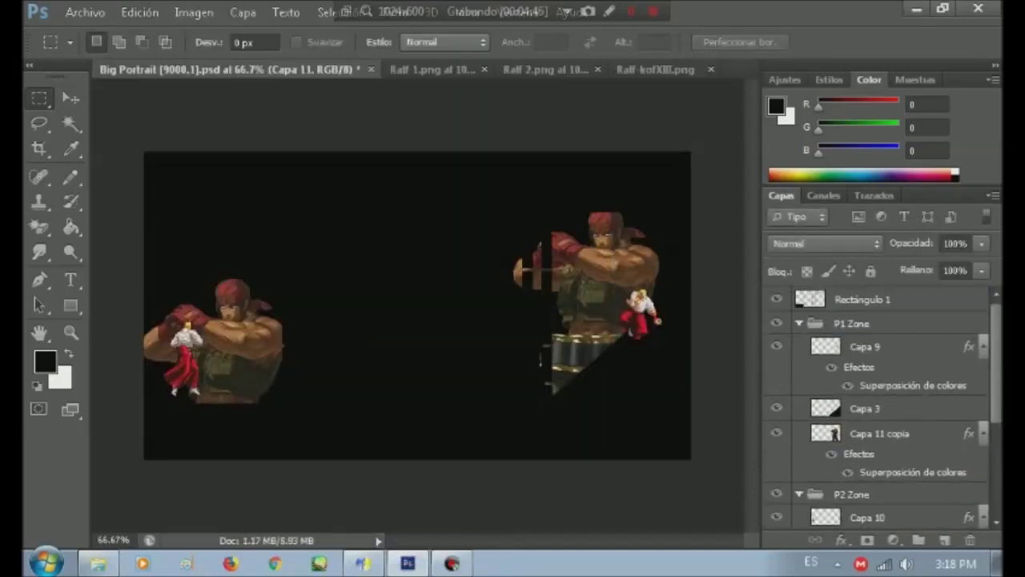
click(865, 346)
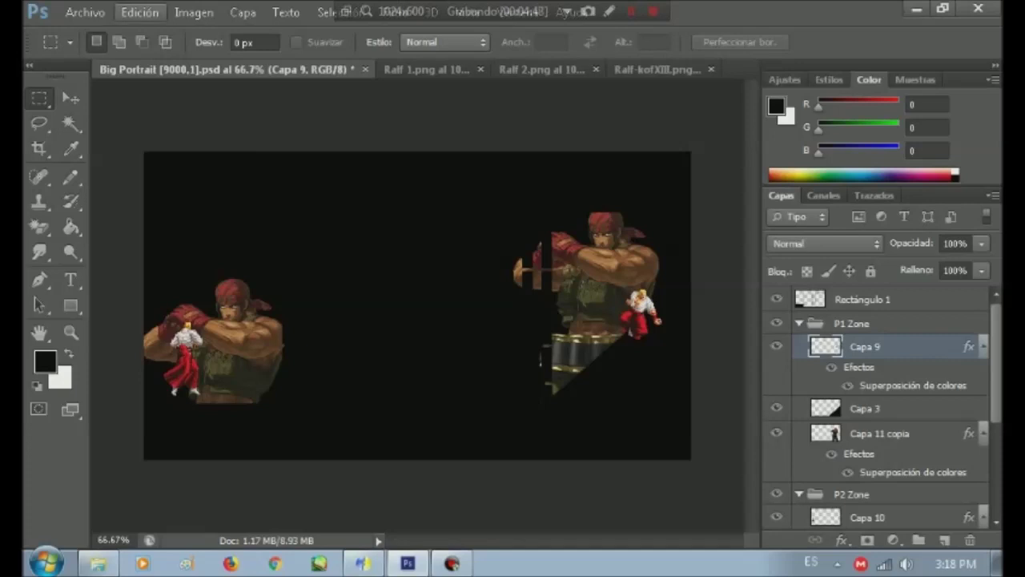
click(141, 12)
click(201, 173)
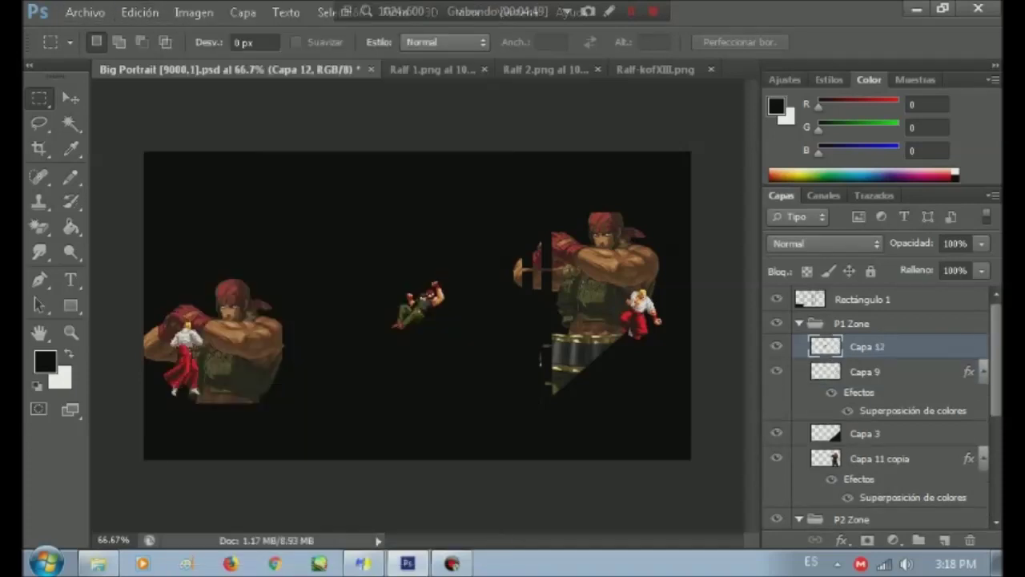
key(v)
drag(418, 302, 655, 273)
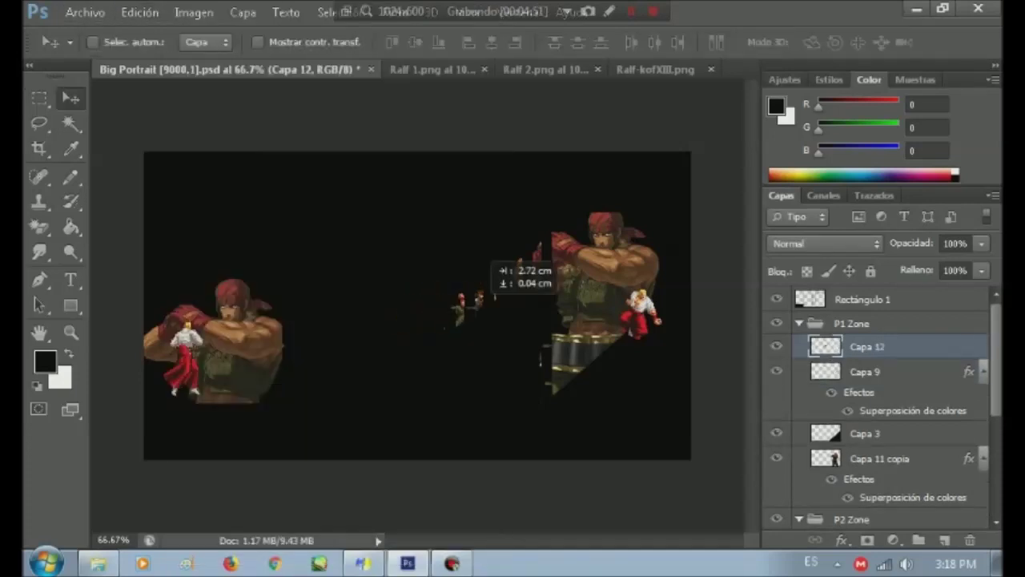
drag(655, 274, 656, 274)
Copy Capa 9's colour overlay style onto Capa 12, then delete Capa 9.
right_click(881, 372)
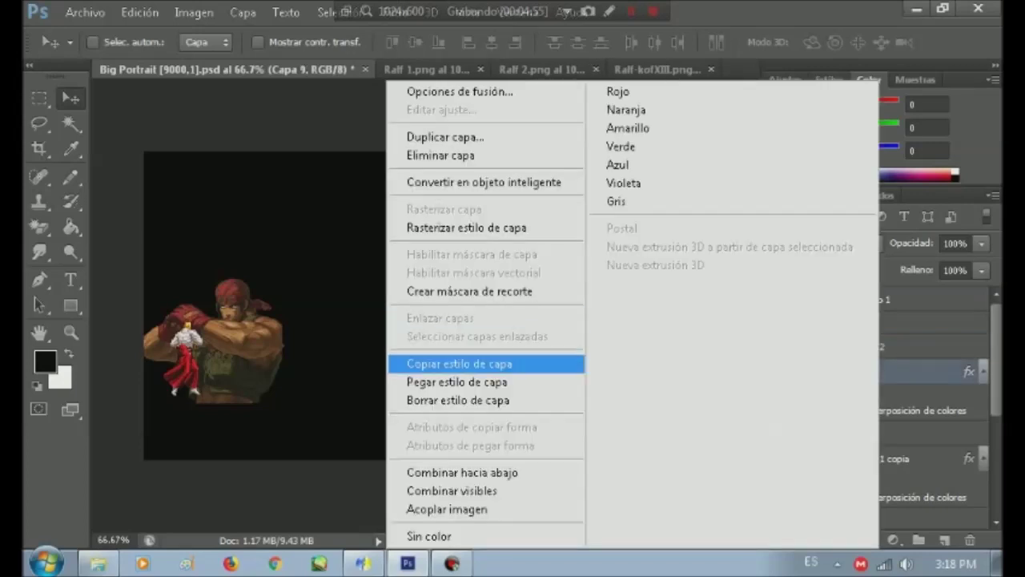
click(469, 362)
right_click(871, 346)
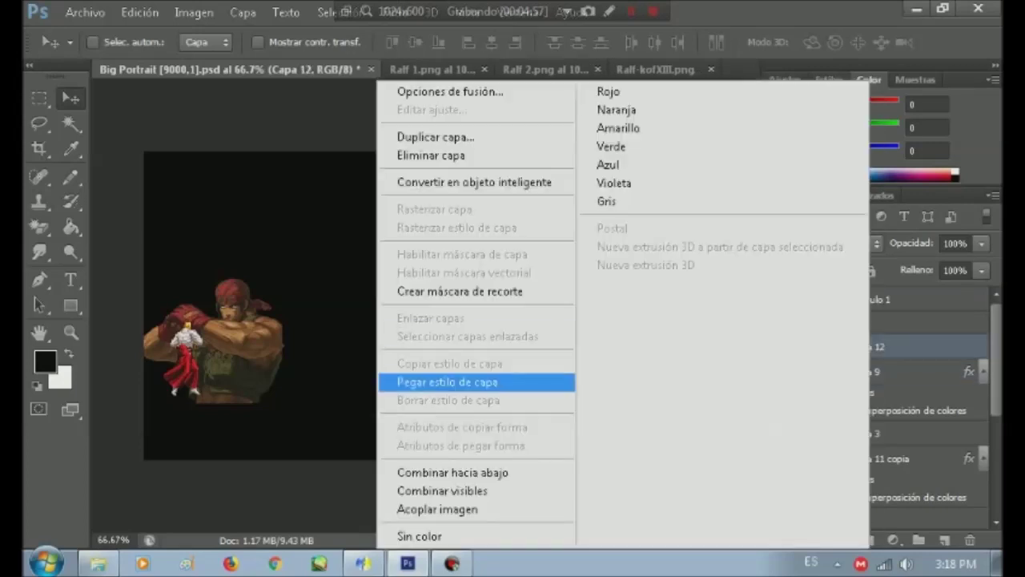
click(469, 377)
click(865, 408)
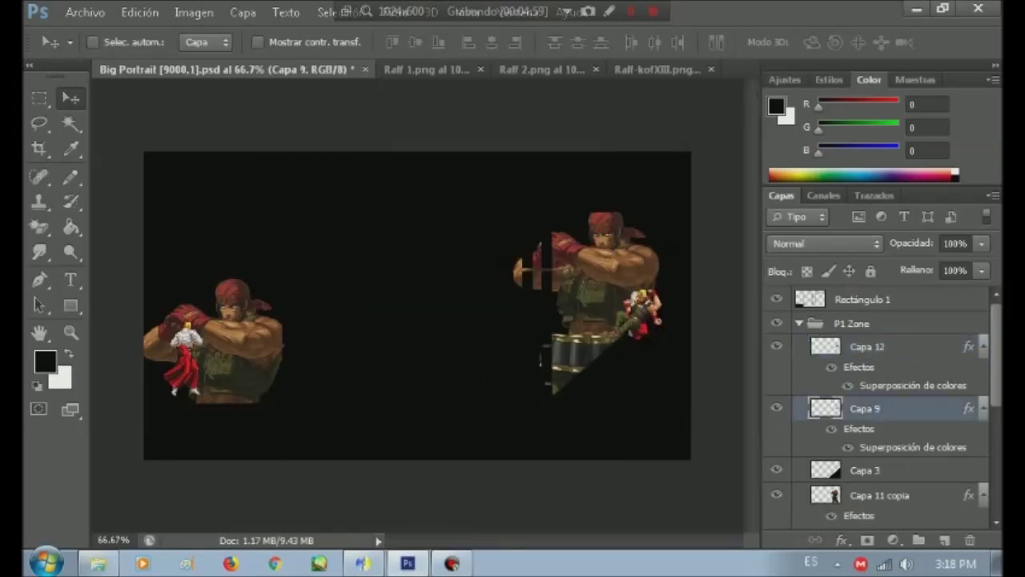
key(Delete)
click(867, 346)
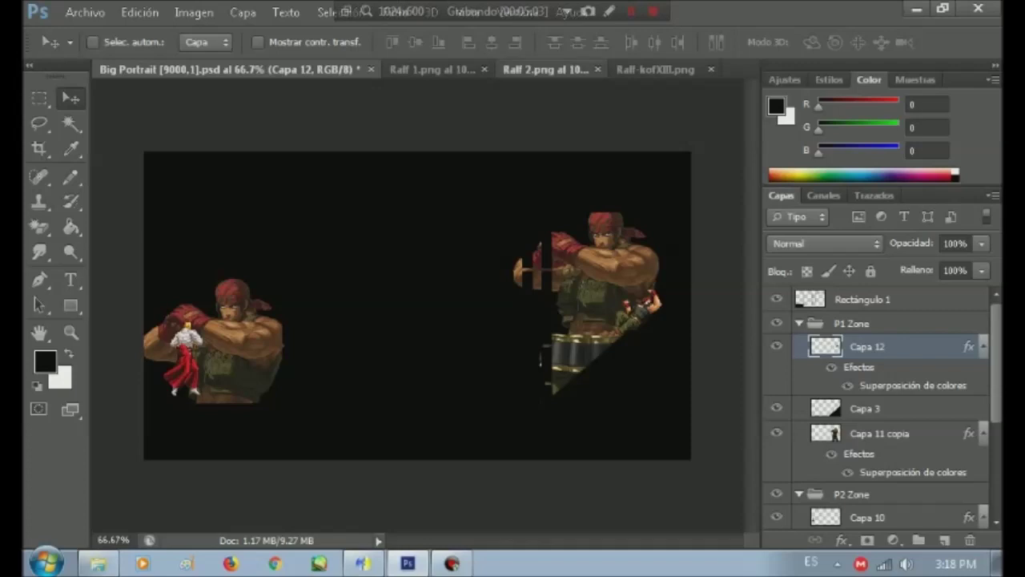
Copy the selected sprite from Ralf 2.png.
click(535, 70)
click(40, 98)
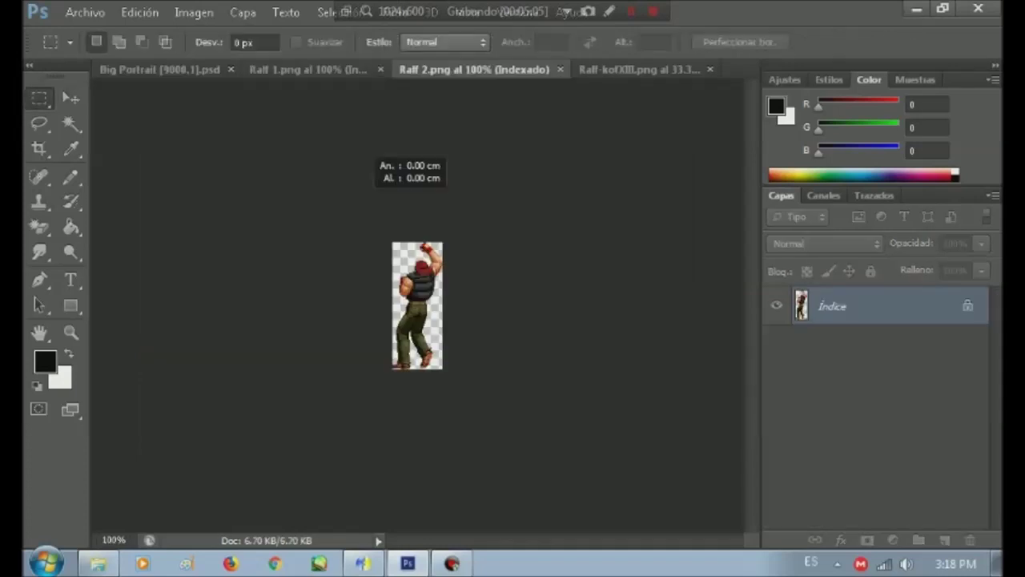
click(140, 12)
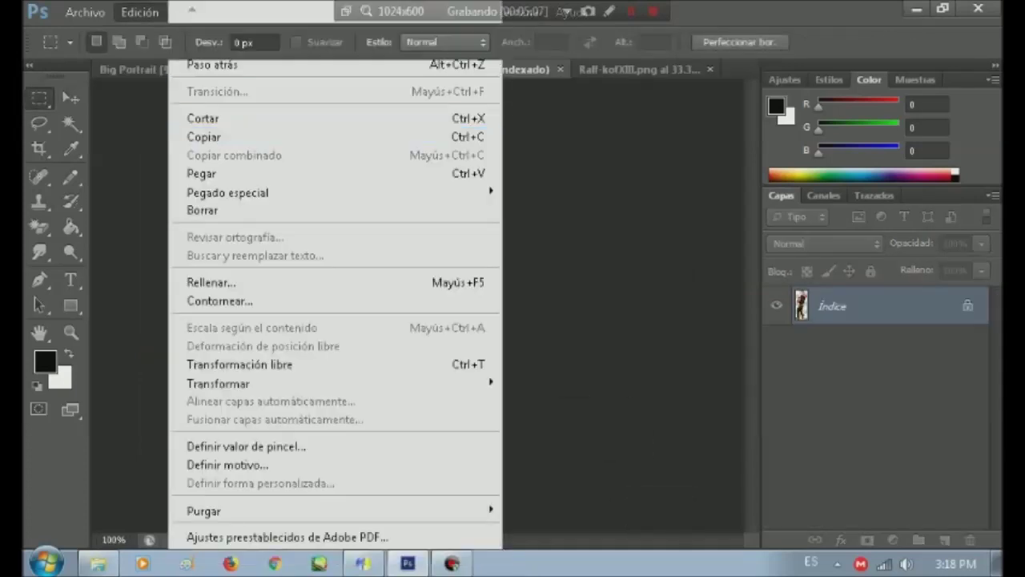
key(Escape)
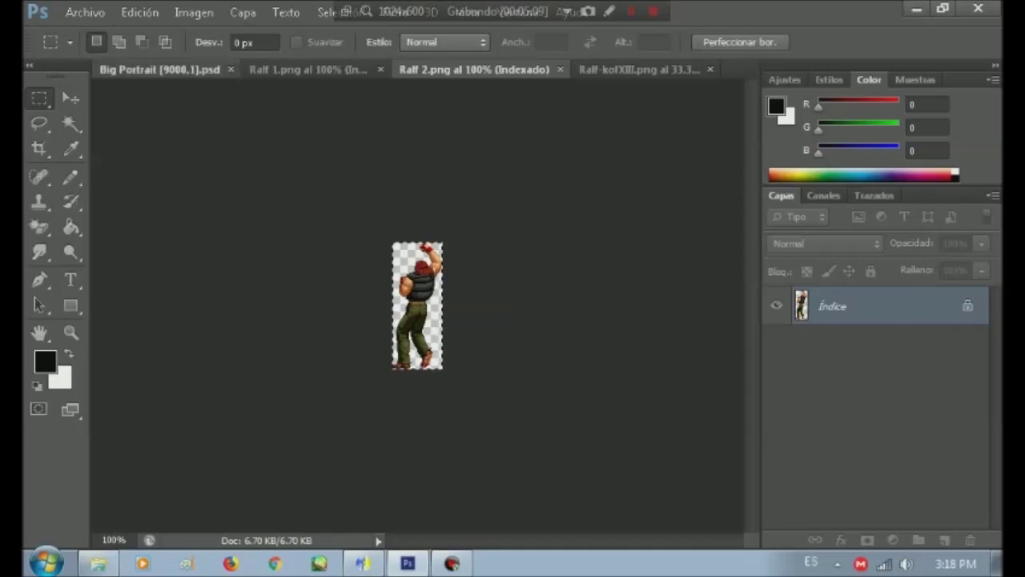
Paste the sprite into Big Portrait above Capa 10 as Capa 13.
click(160, 70)
scroll(881, 401, down, 3)
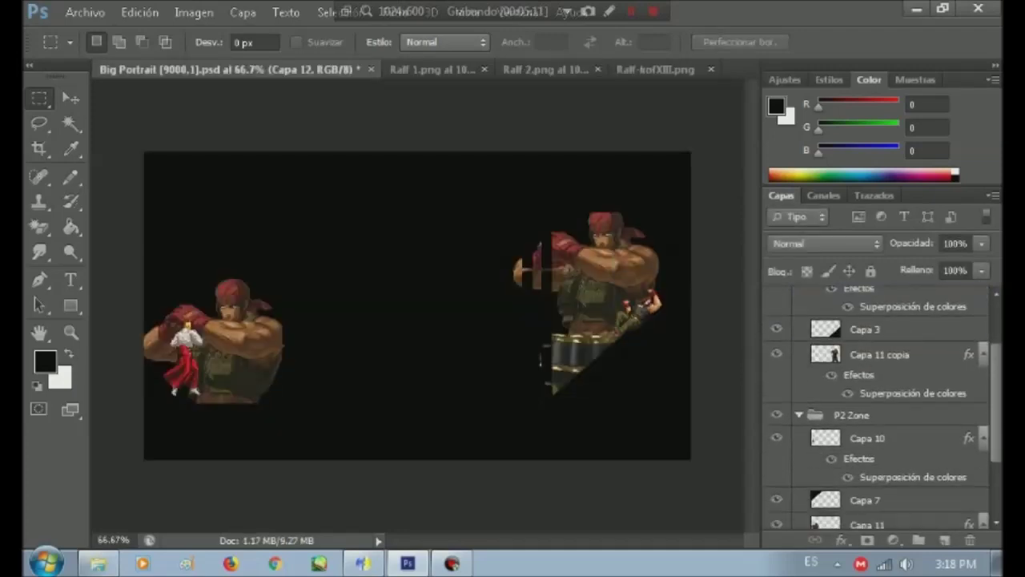
click(867, 438)
click(140, 12)
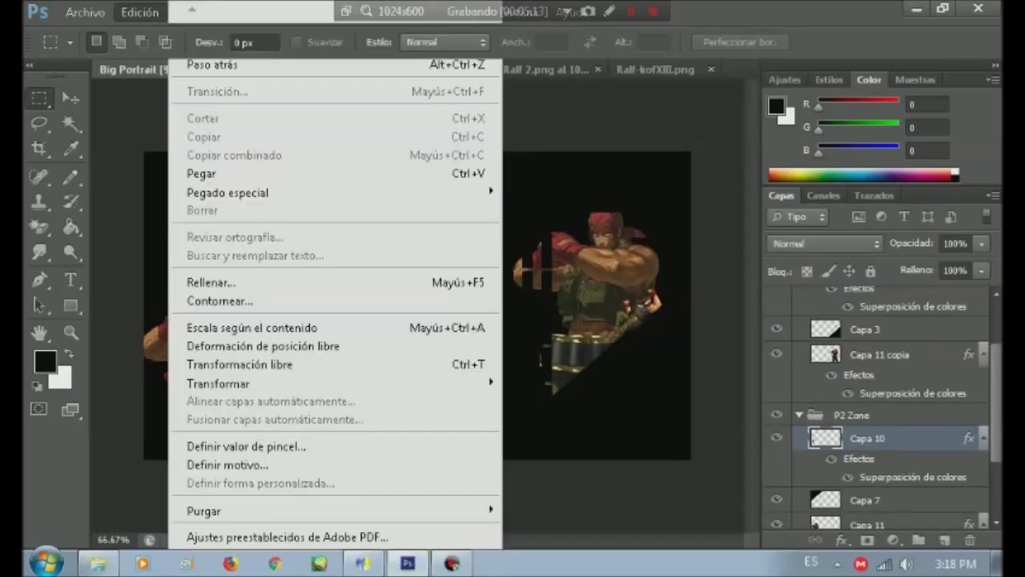
click(264, 168)
Flip the Capa 13 sprite and move it onto the left Ralf portrait.
click(140, 12)
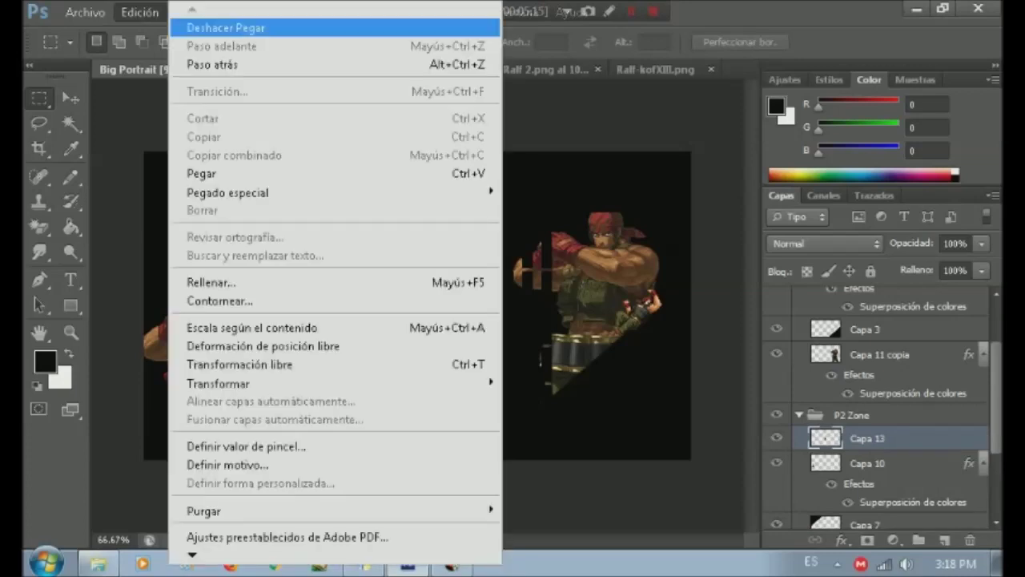
mouse_move(232, 383)
click(552, 383)
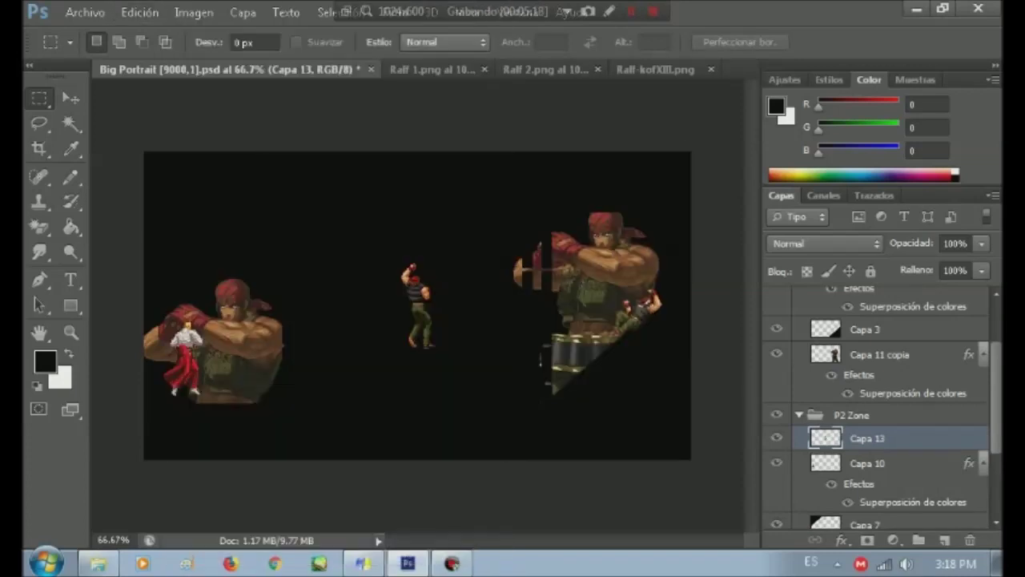
key(v)
drag(425, 253, 197, 297)
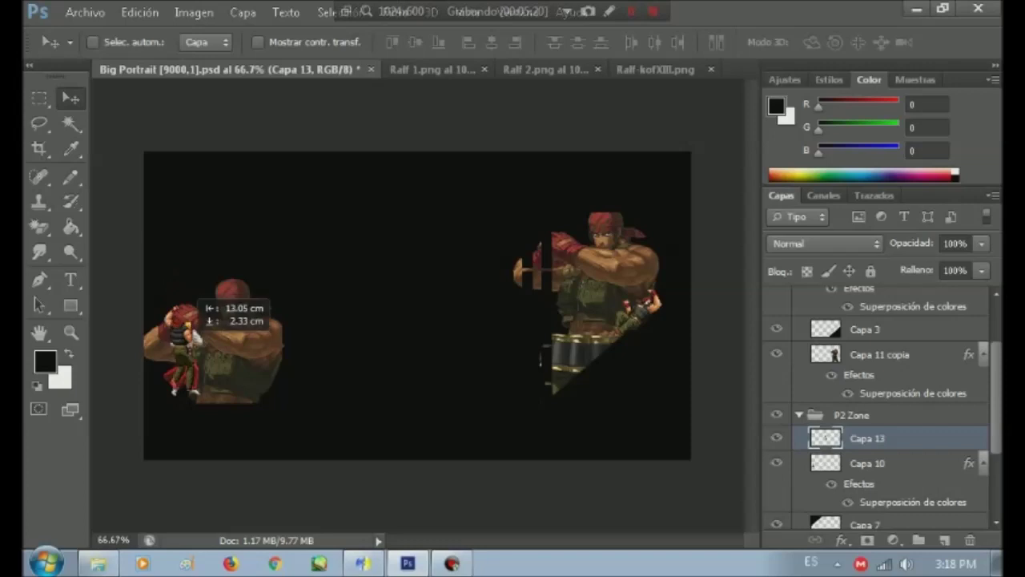
drag(197, 305, 197, 308)
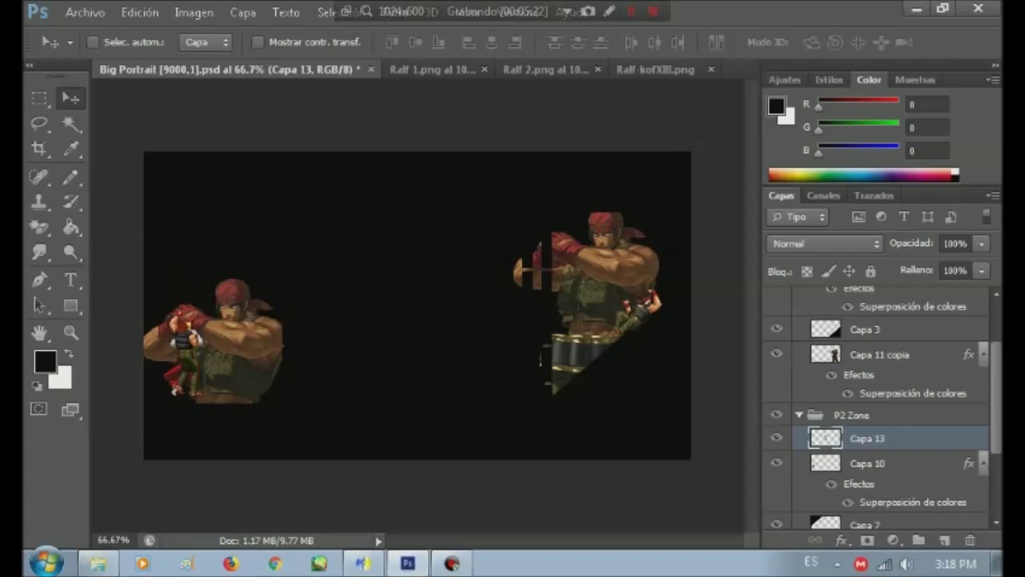
Paste the colour overlay style onto Capa 13 and delete Capa 10.
right_click(850, 438)
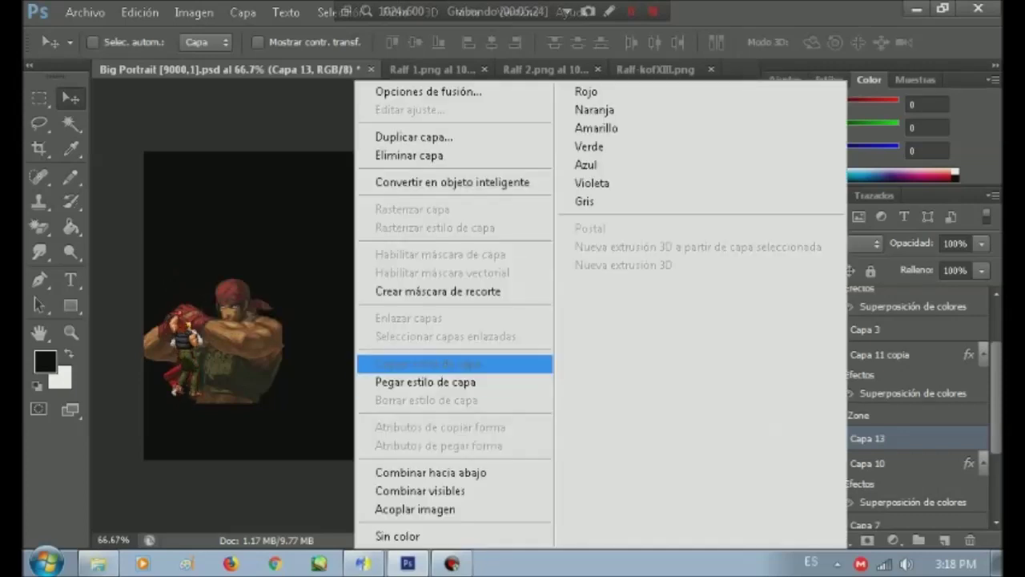
click(426, 382)
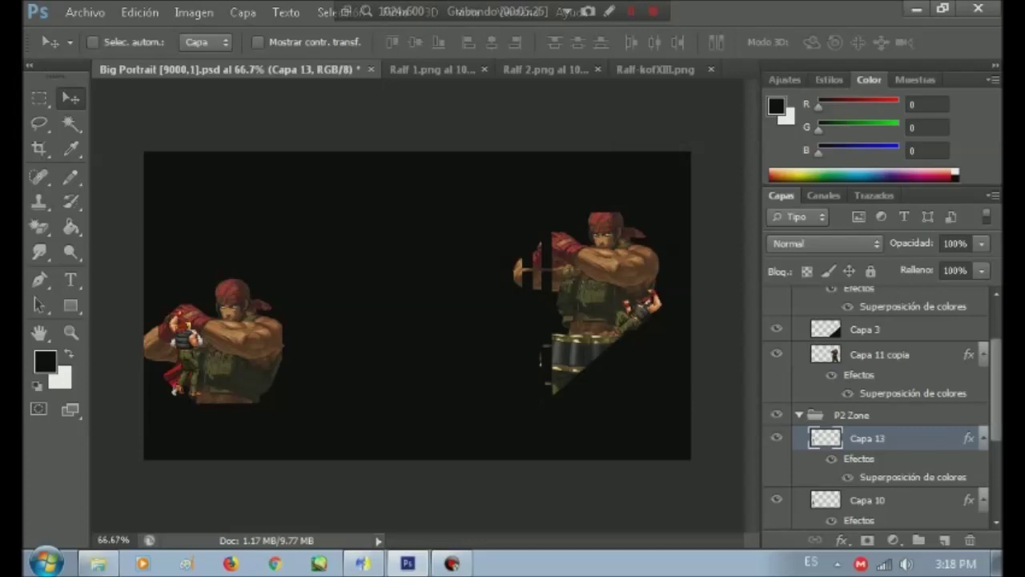
click(867, 500)
key(Delete)
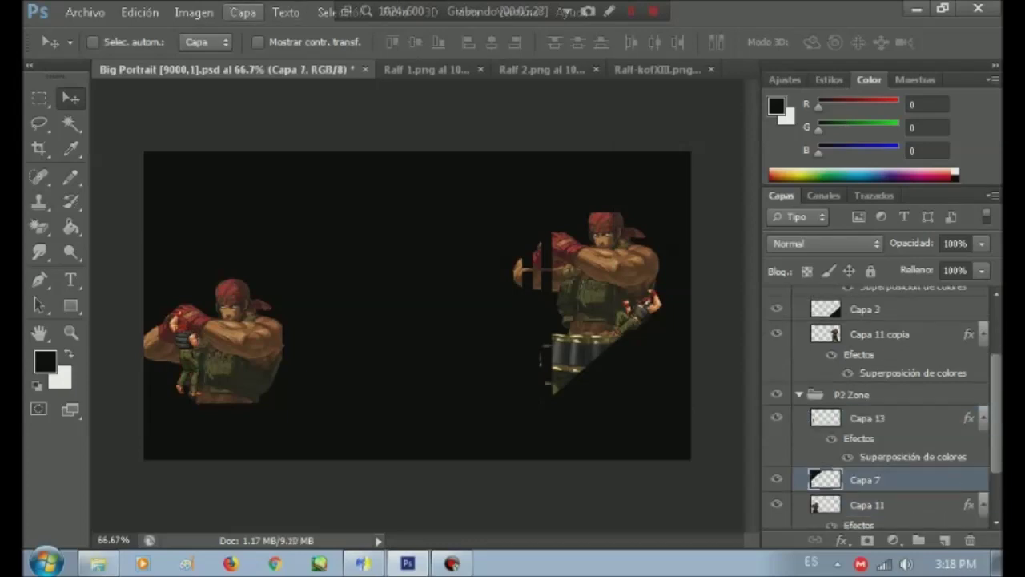
Render the portrait to Big Portrait [9000,1].png via the video render settings.
click(85, 12)
mouse_move(100, 372)
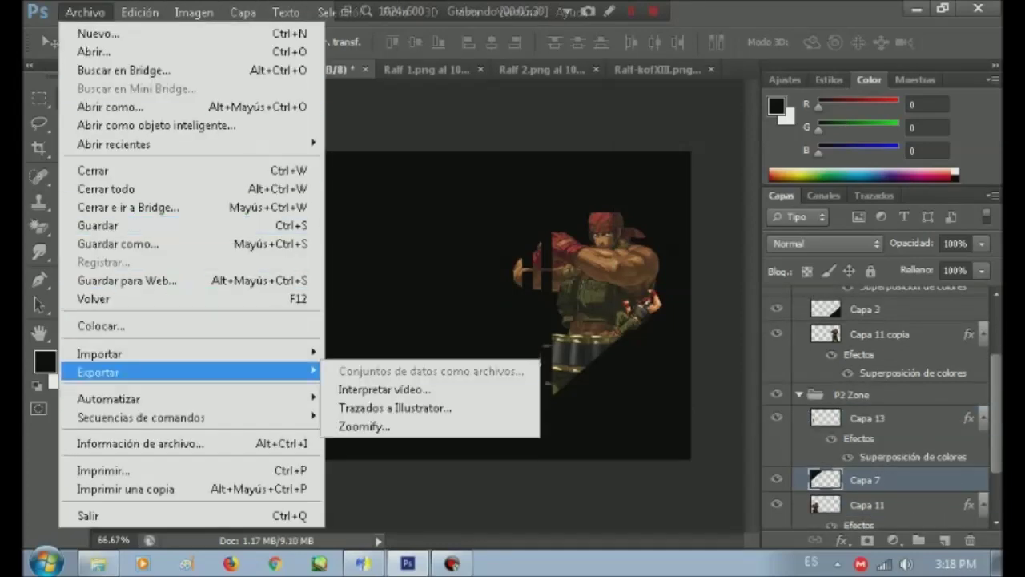
click(384, 389)
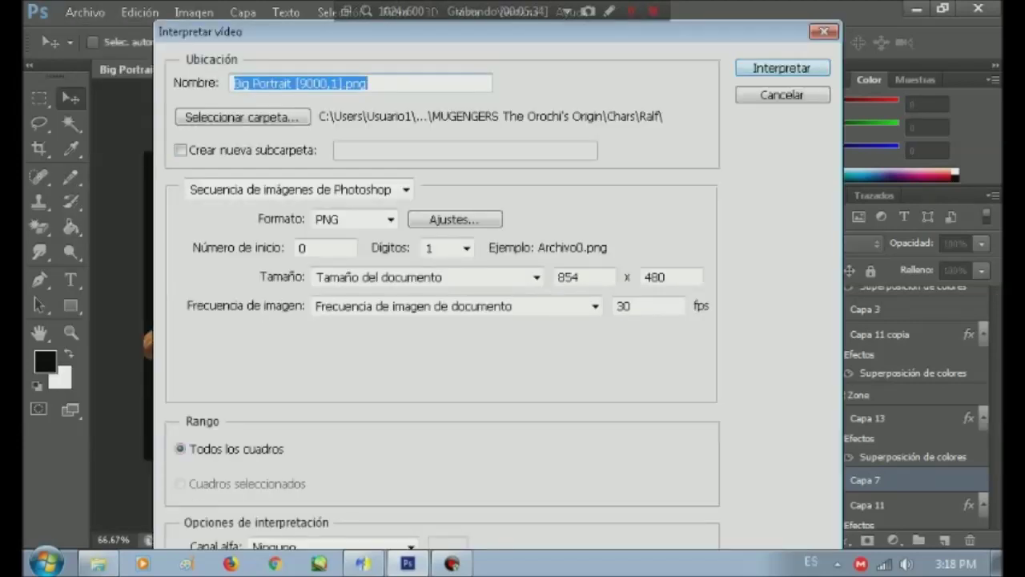
key(Return)
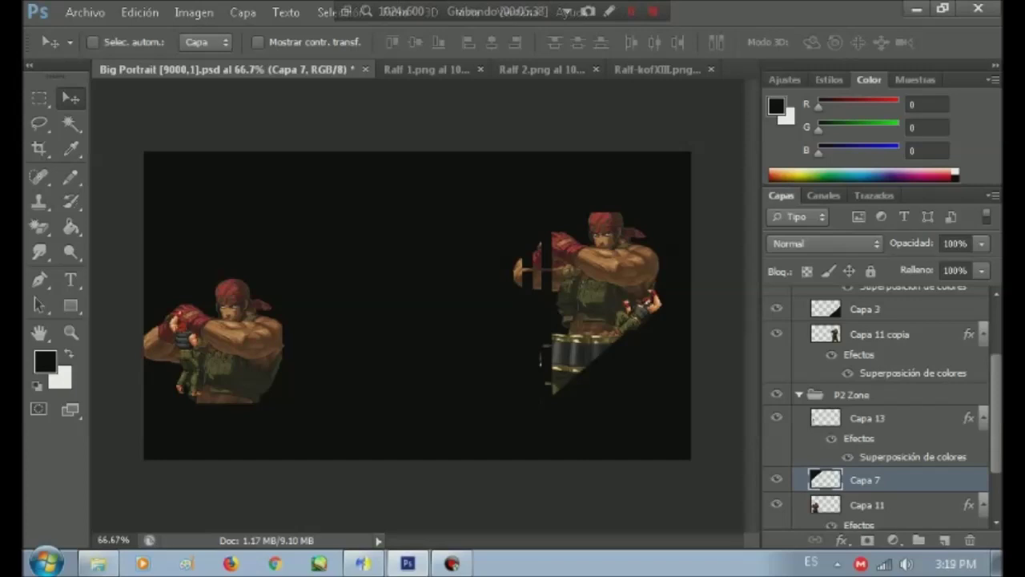
Close Big Portrait without saving, then close Ralf 2.png.
click(365, 69)
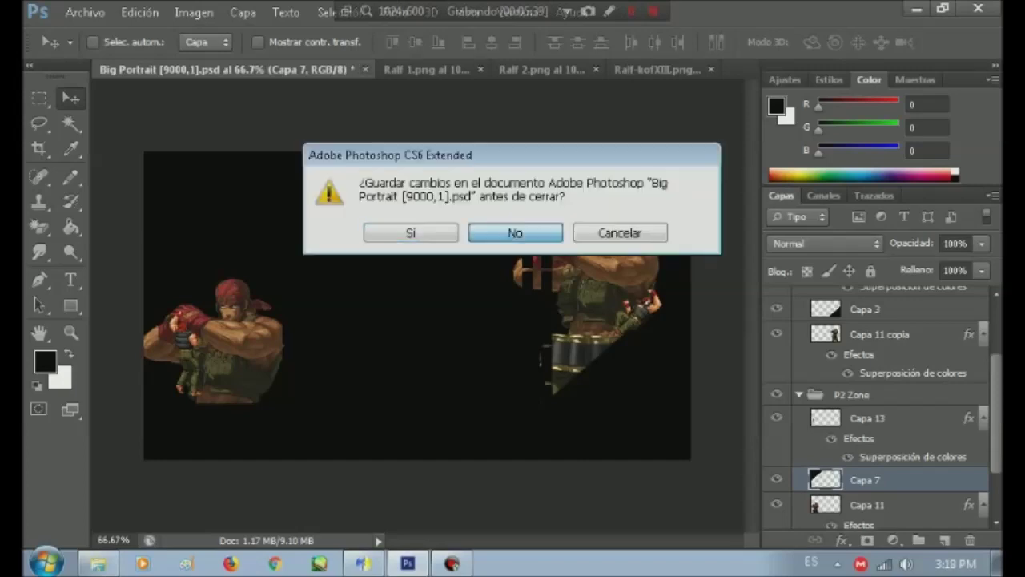
click(515, 233)
click(440, 69)
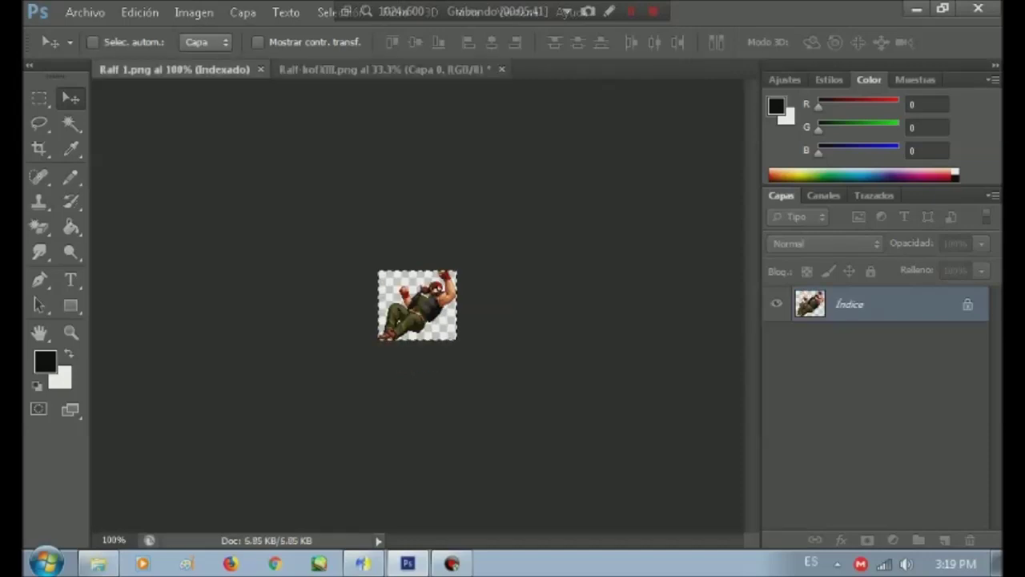
Close Ralf-kofXIII.png without saving, then close Ralf 1.png.
click(501, 69)
click(515, 233)
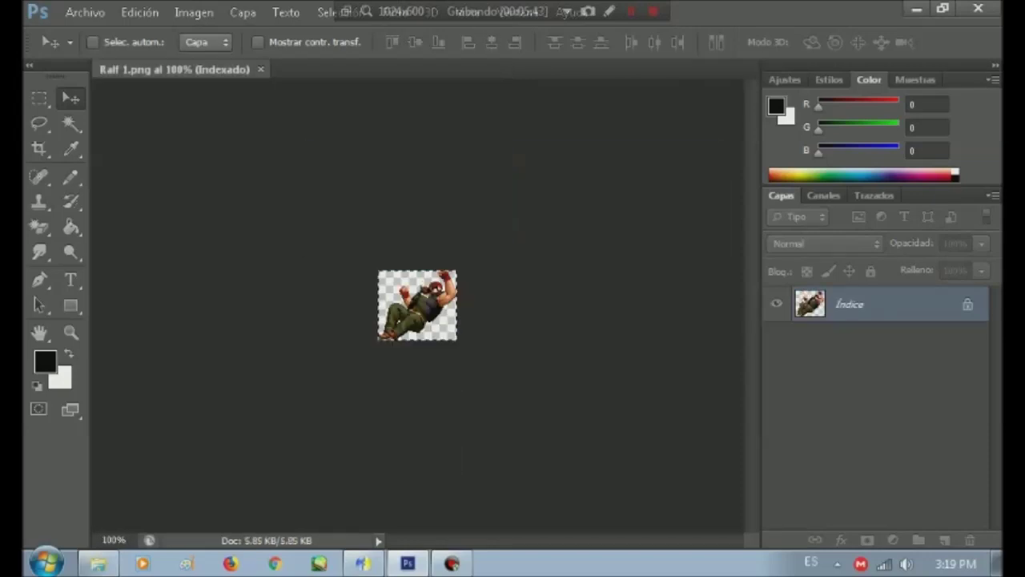
key(ctrl+w)
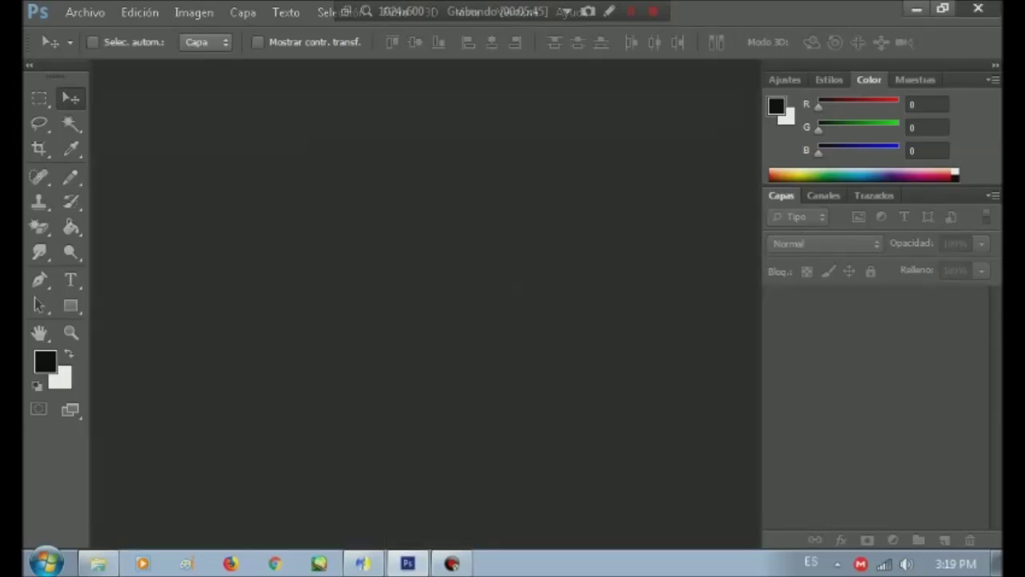
Quit Photoshop, dismiss the audio-capture notice, and bring Fighter Factory to the front.
key(ctrl+q)
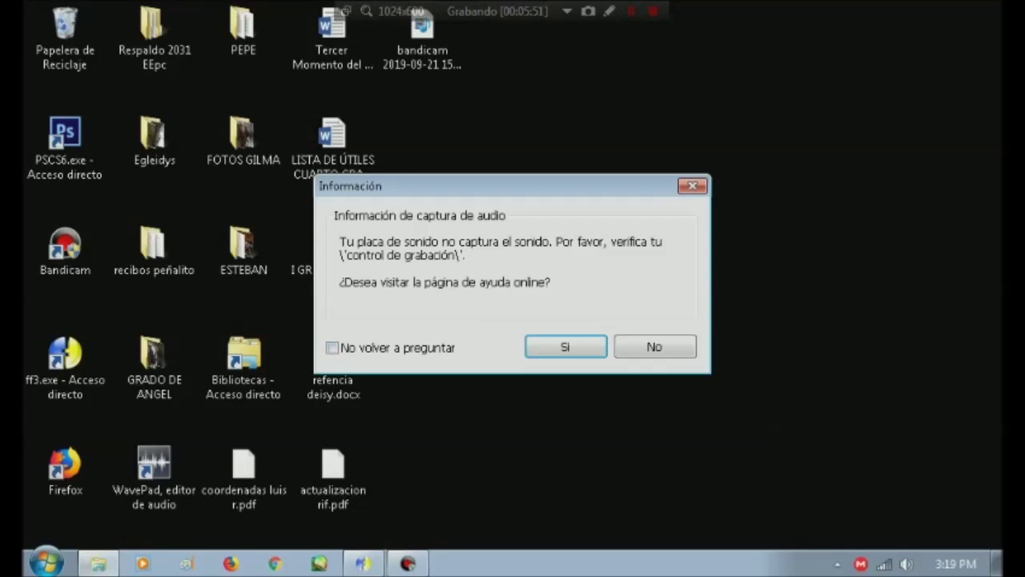
key(Escape)
click(408, 563)
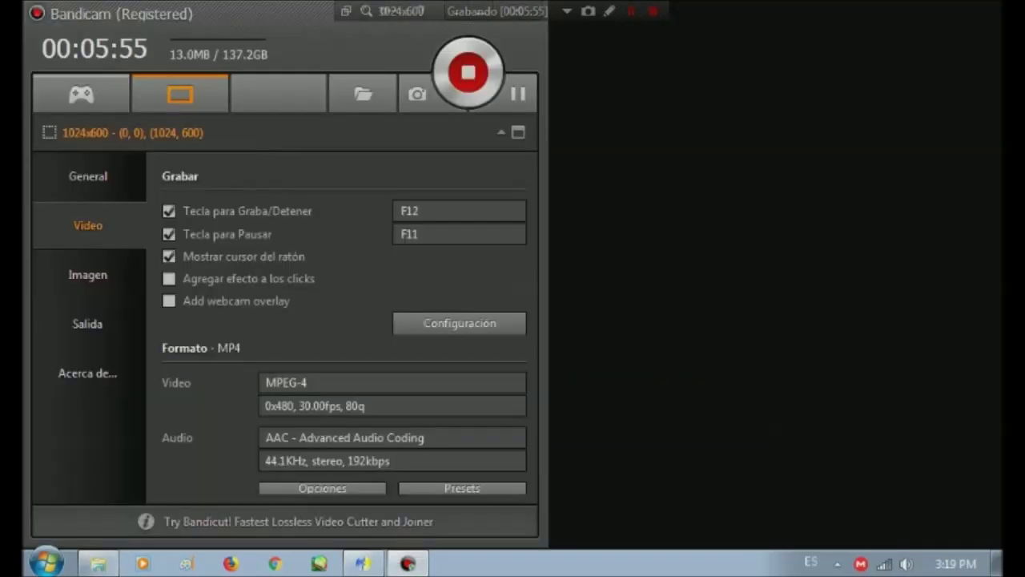
click(363, 563)
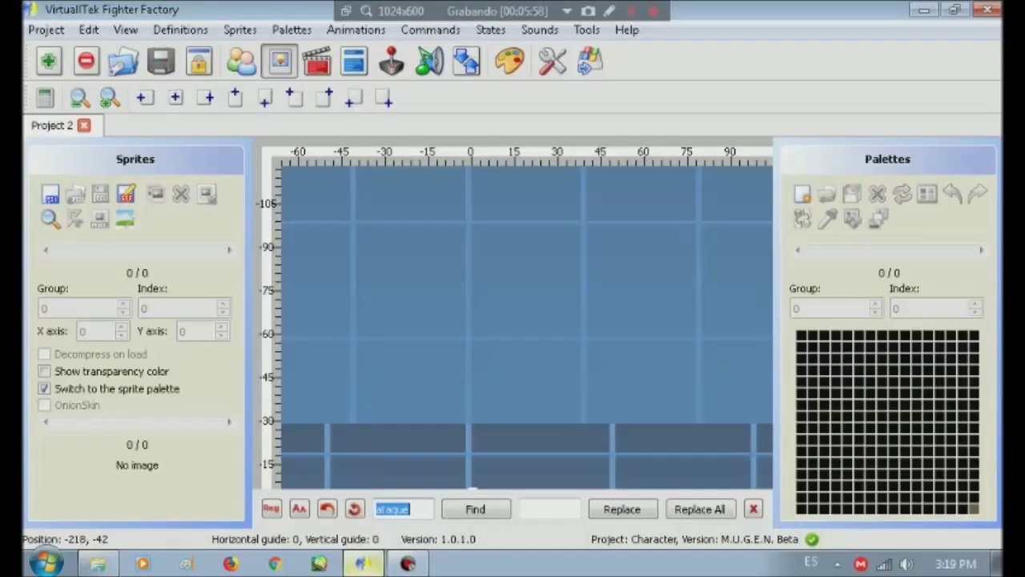
Load the Ralf Jones project from recent projects and request deletion of sprite 9000,0.
click(46, 30)
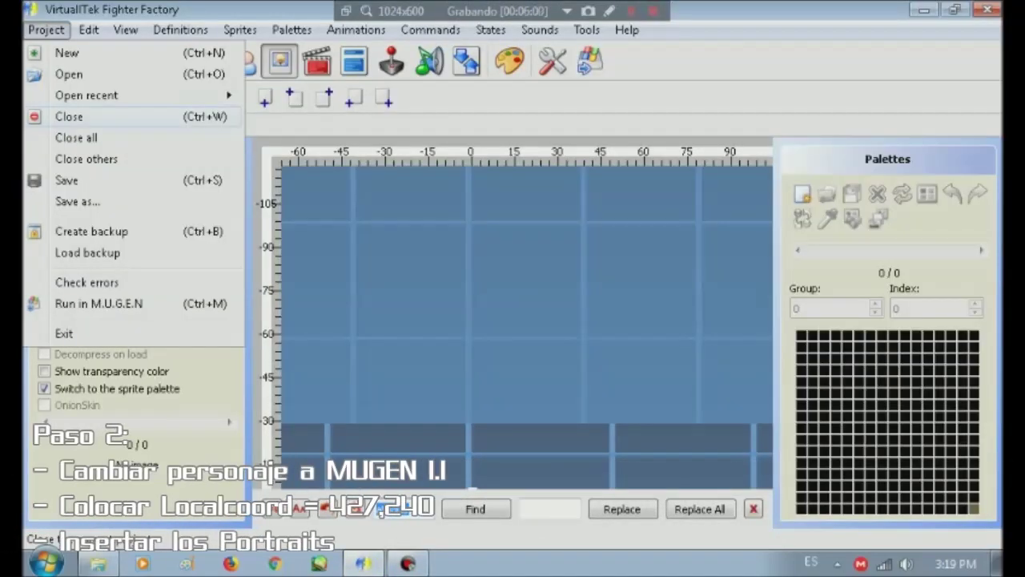
mouse_move(87, 94)
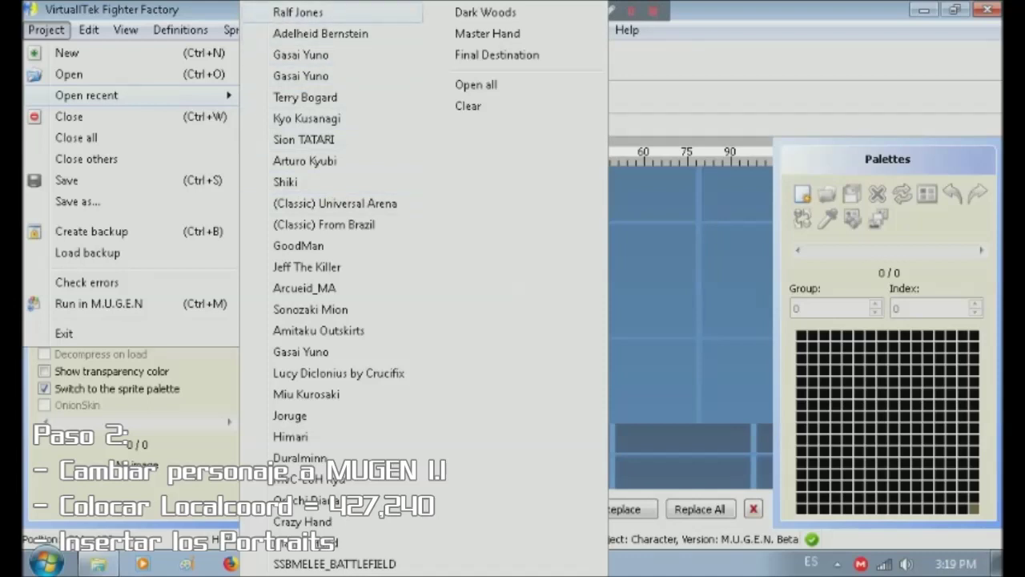
click(298, 12)
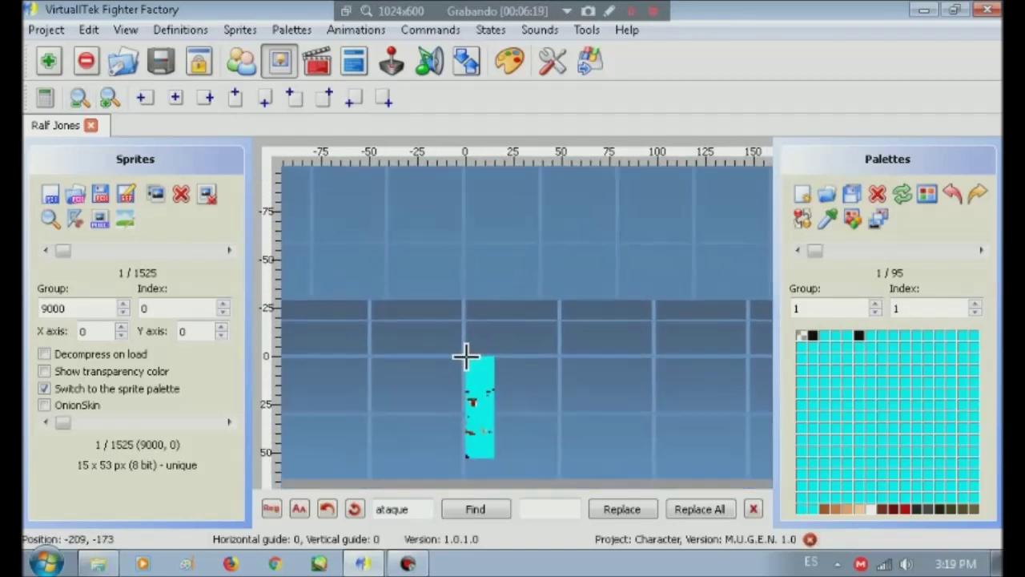
key(Delete)
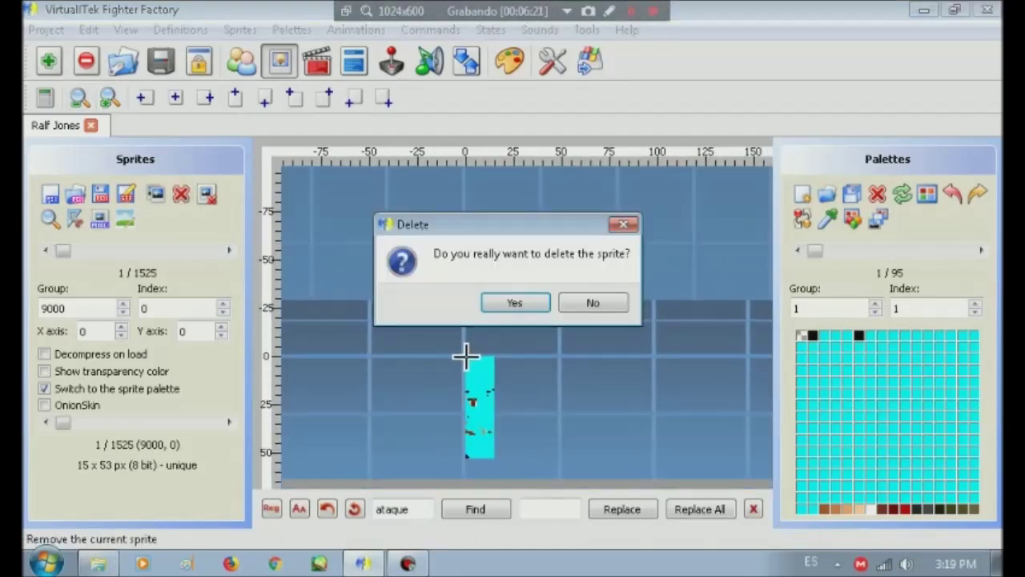
Confirm deleting sprites 9000,0, 9000,1 and 9000,2, leaving 1522 sprites.
key(Return)
key(Delete)
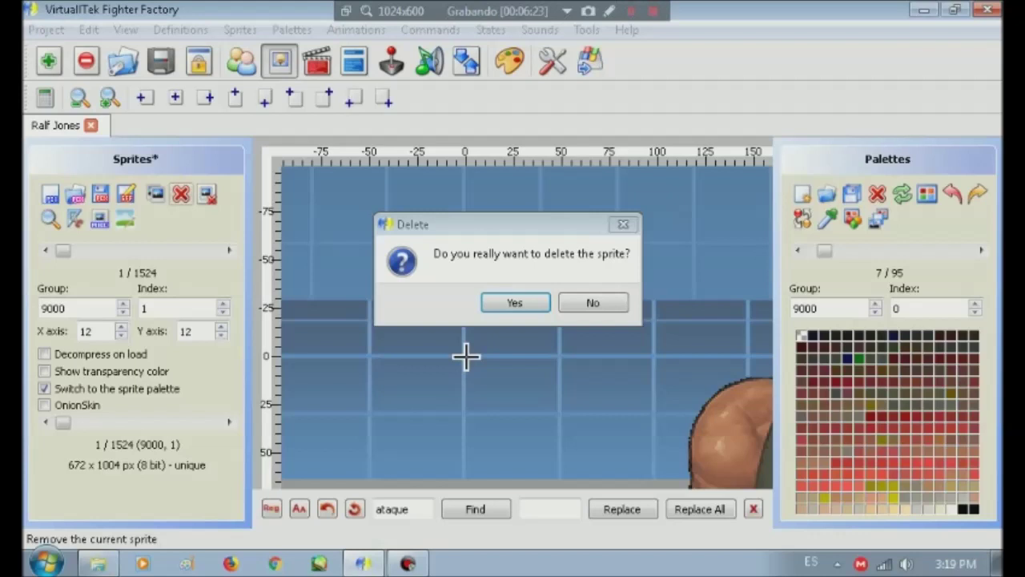
key(Return)
key(Delete)
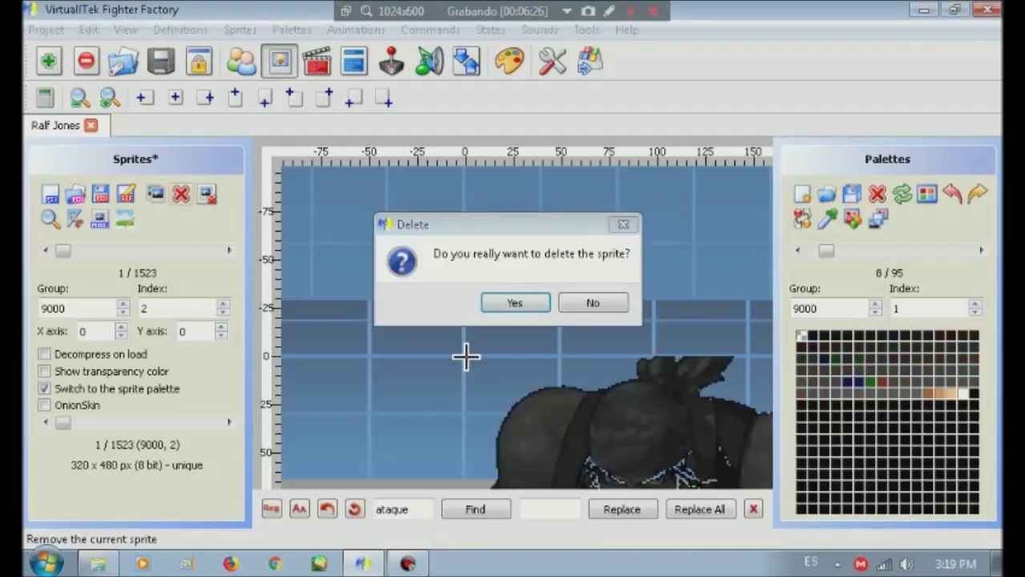
key(Return)
Scroll through the remaining sprites and switch to the definition file editor.
scroll(466, 356, down, 4)
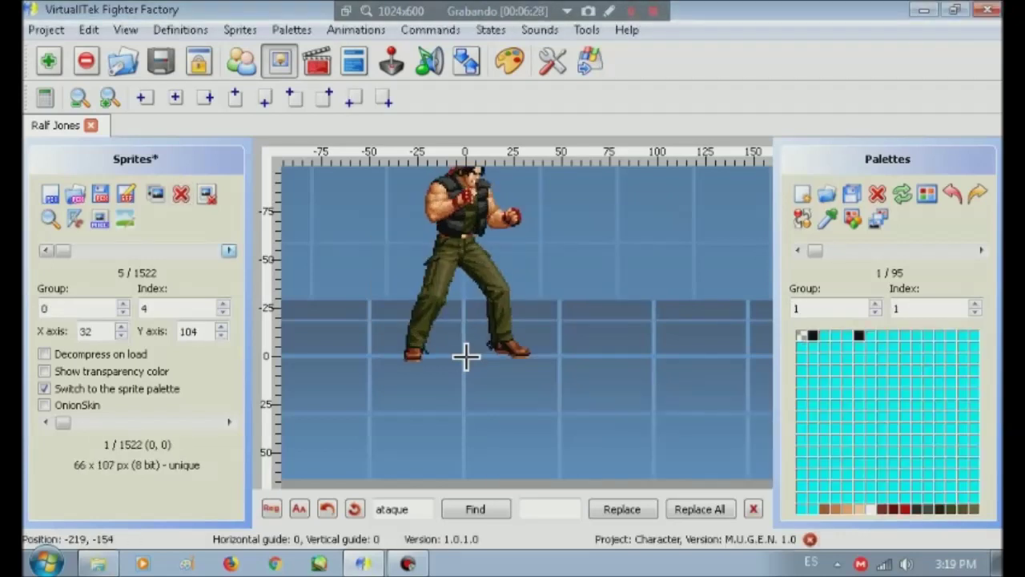
scroll(466, 357, down, 15)
scroll(466, 357, down, 20)
scroll(466, 356, down, 10)
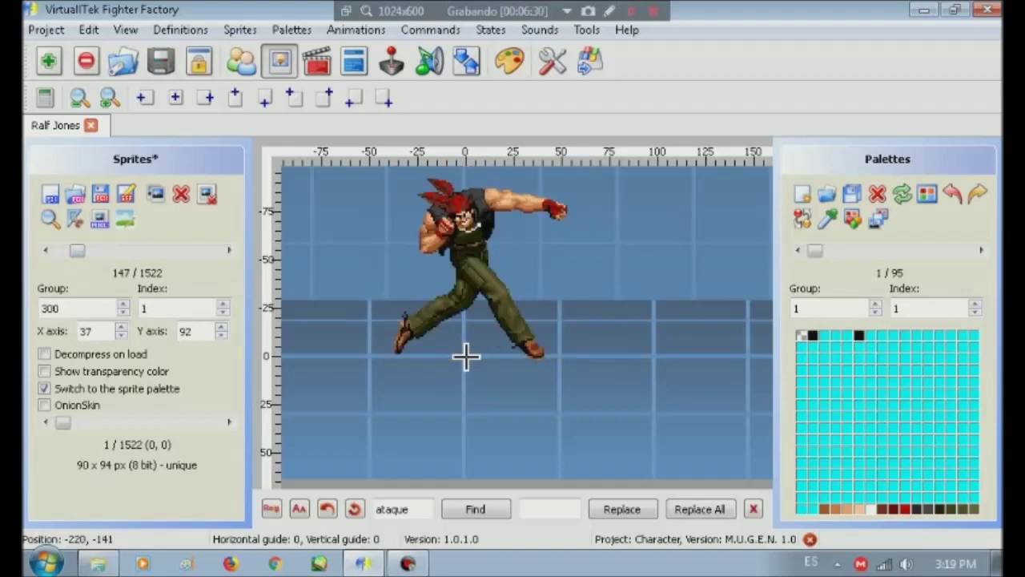
scroll(466, 356, down, 1)
scroll(466, 356, down, 4)
scroll(466, 357, down, 7)
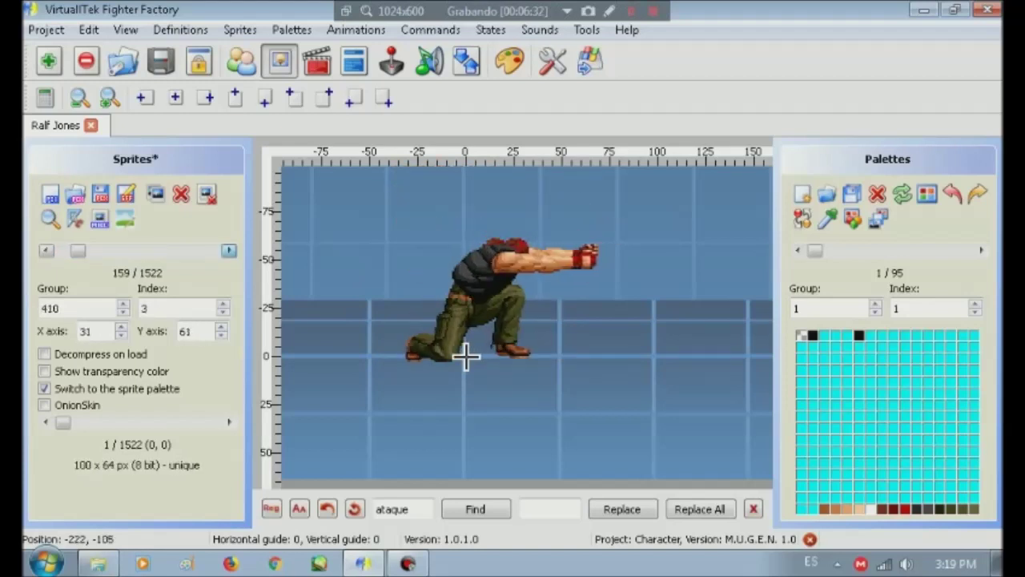
scroll(466, 357, down, 2)
key(ctrl+1)
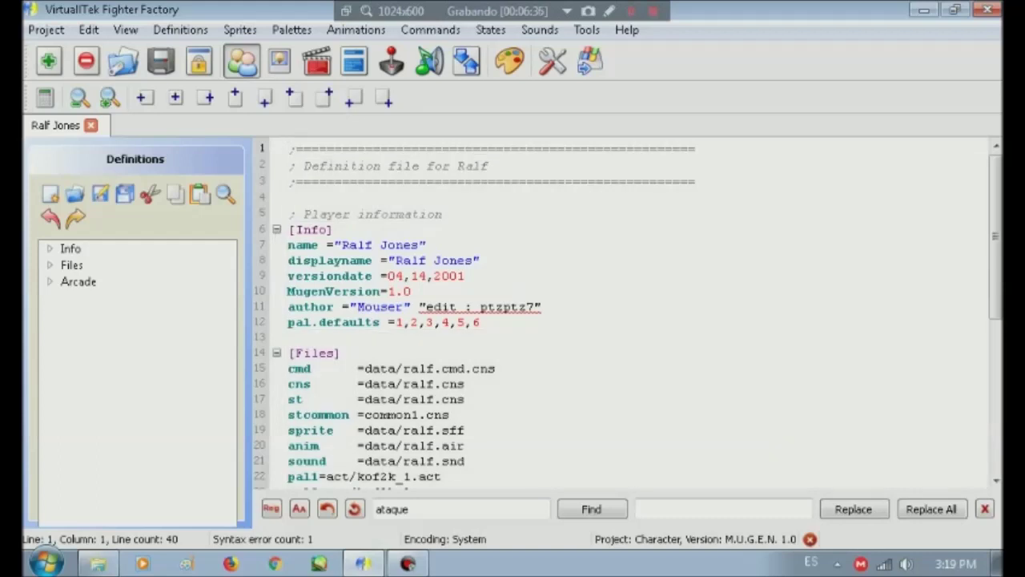
Move the edit credit onto its own line and comment it out with ';'.
click(419, 306)
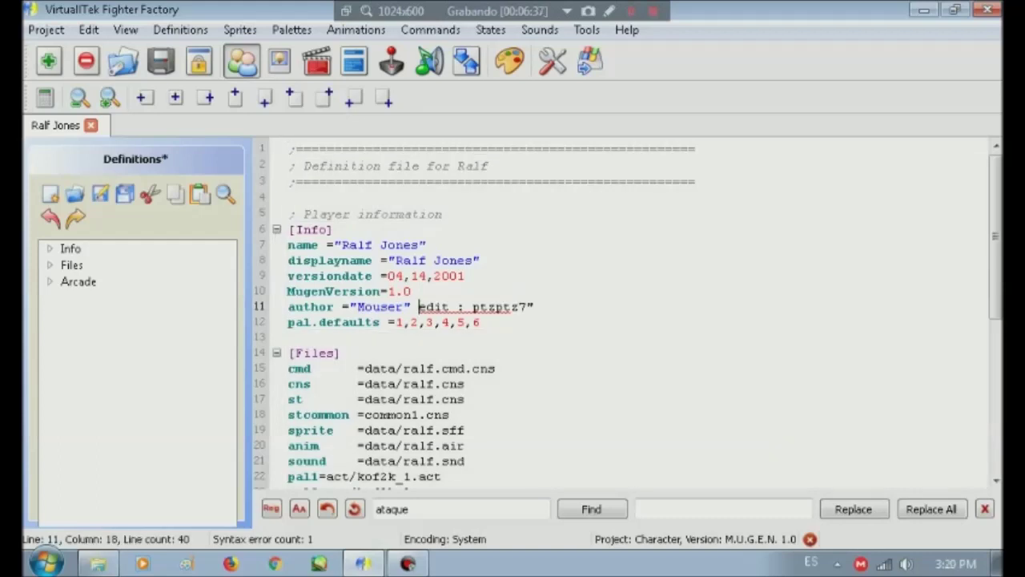
key(Return)
text(;)
click(427, 308)
key(BackSpace)
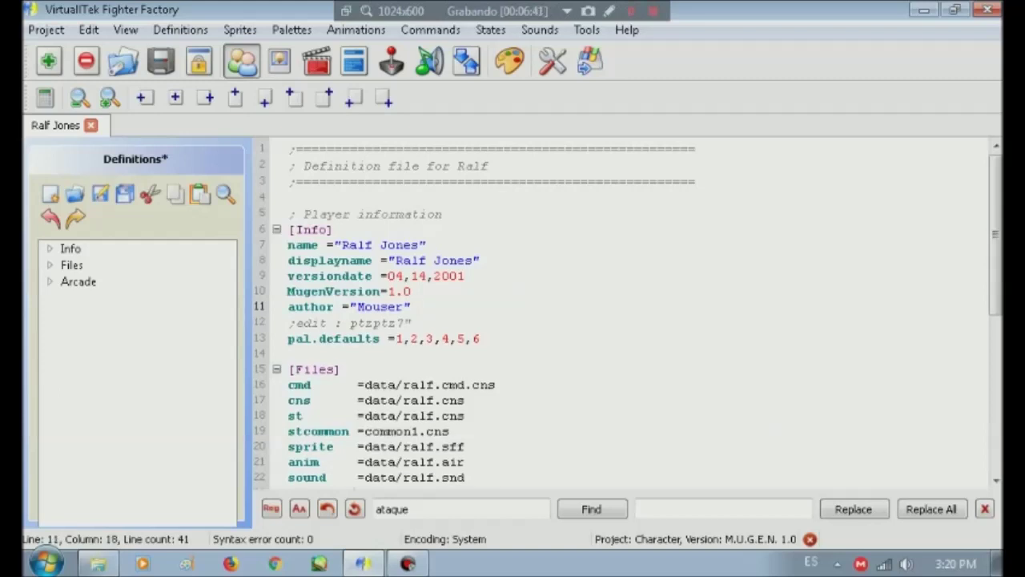
Change MugenVersion to 1.1, add localcoord = 427,240, and save the definition file.
click(411, 292)
key(BackSpace)
text(1)
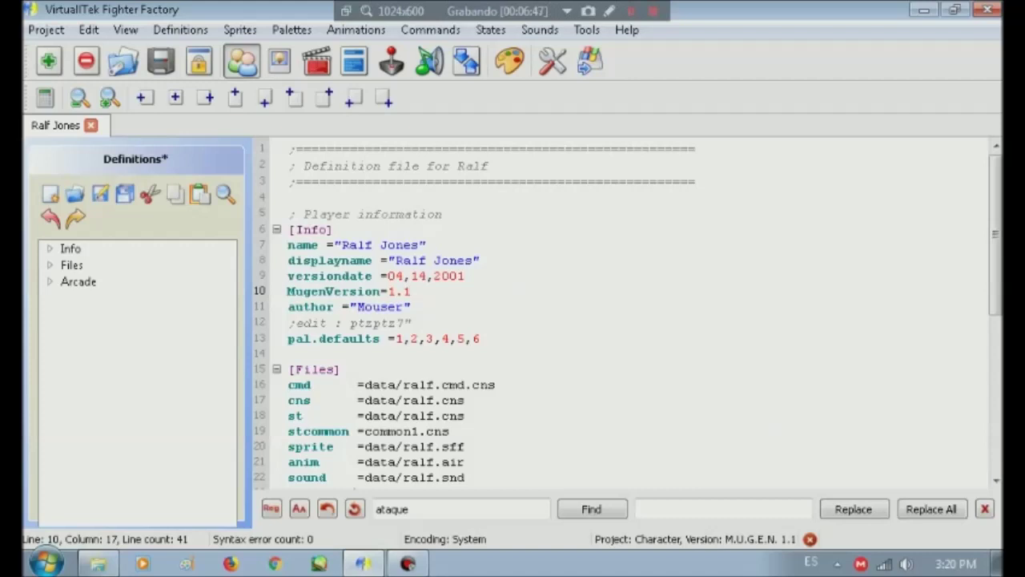
click(480, 338)
key(Return)
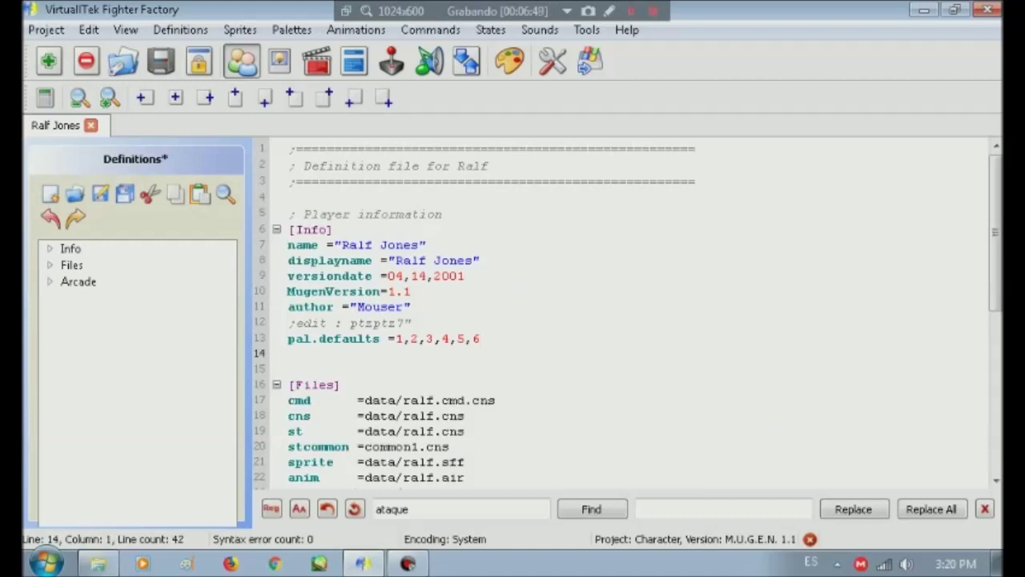
text(localcoord = 42)
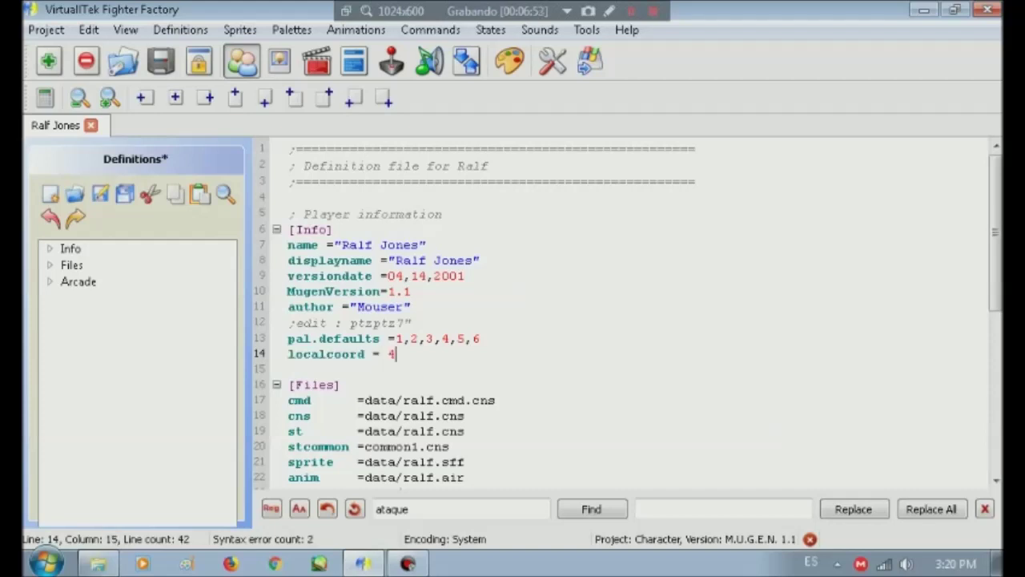
text(7,240)
click(101, 193)
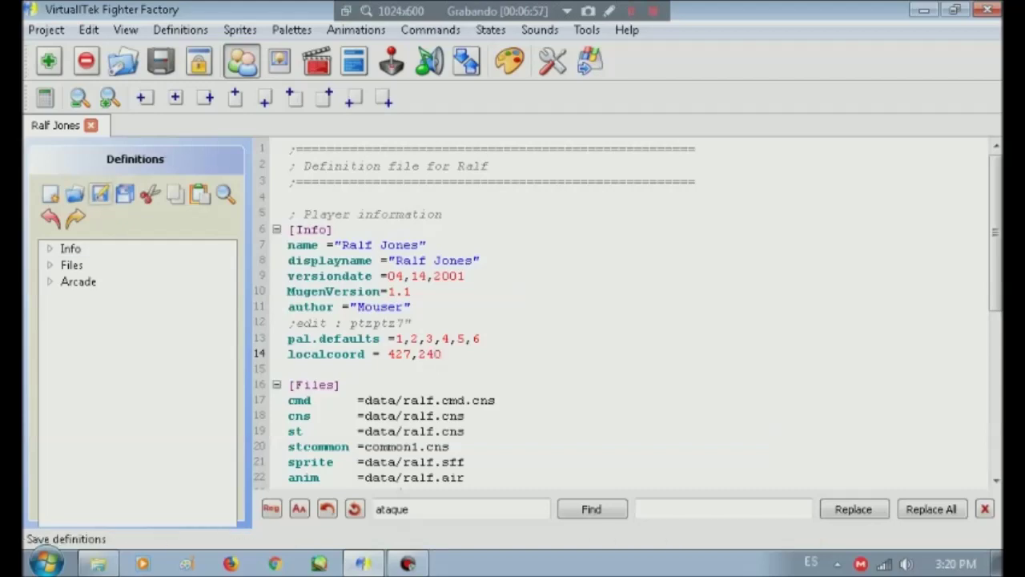
click(240, 61)
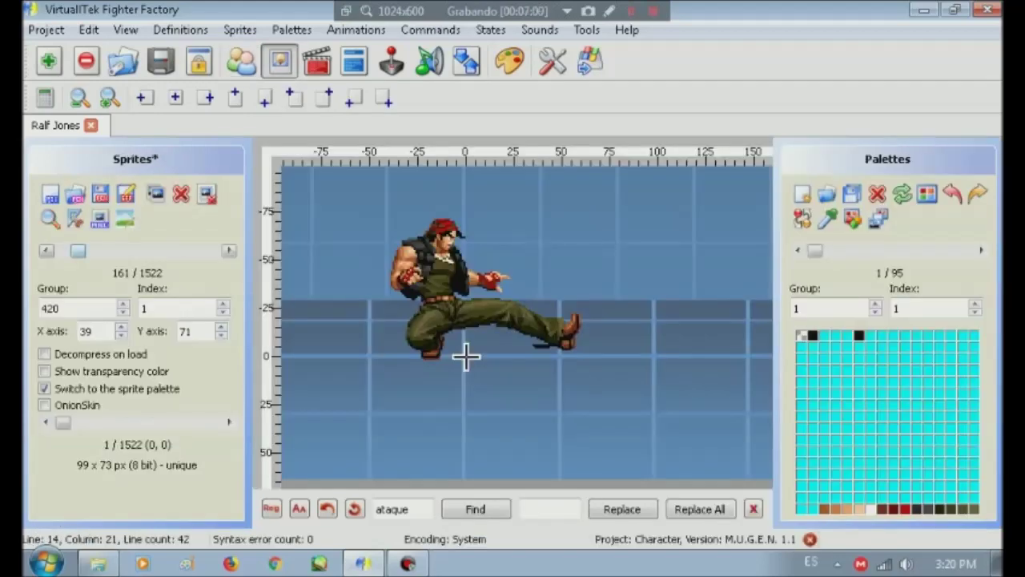
Pick the Big, Lifebar, Small and Versus portrait images to add as new sprites.
scroll(466, 355, down, 5)
scroll(466, 355, down, 5)
scroll(466, 355, down, 5)
scroll(466, 355, down, 5)
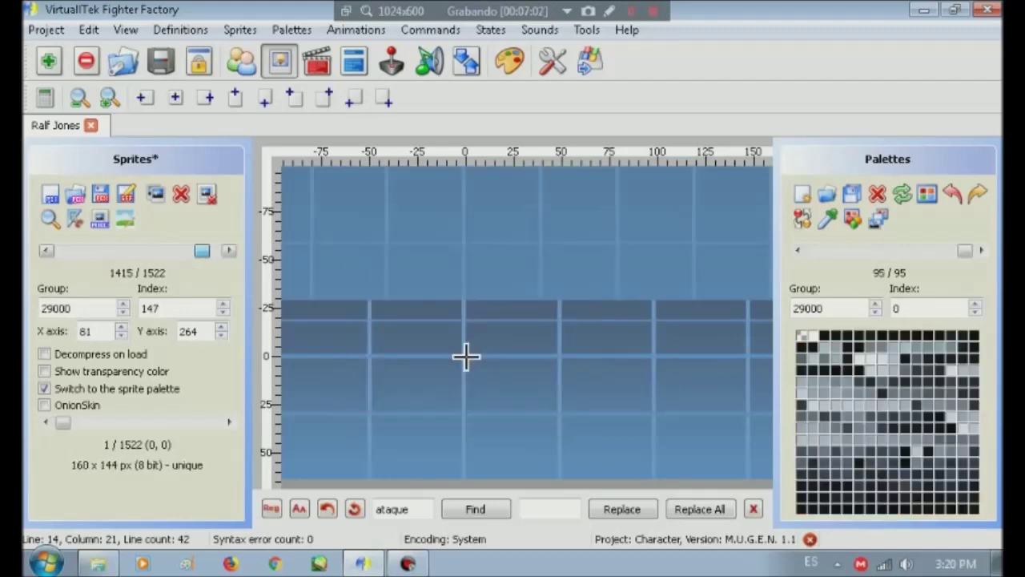
scroll(466, 355, down, 3)
key(Insert)
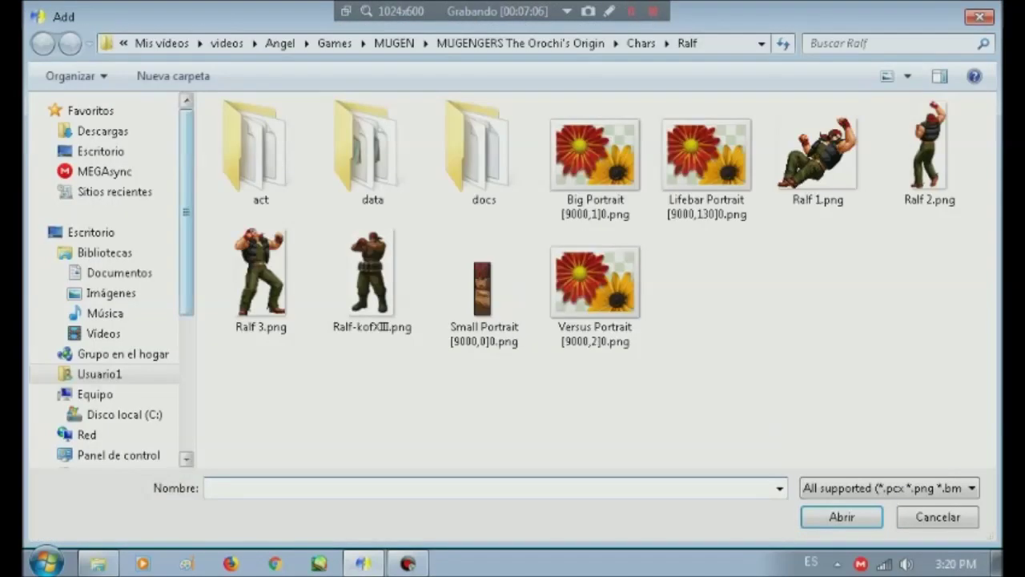
click(594, 164)
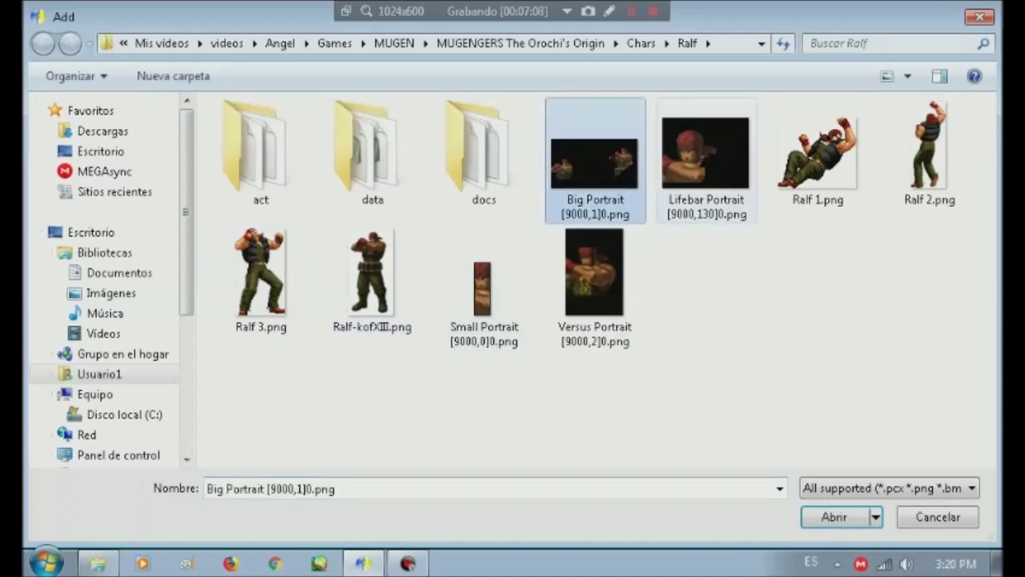
ctrl+click(706, 156)
ctrl+click(484, 288)
ctrl+click(594, 272)
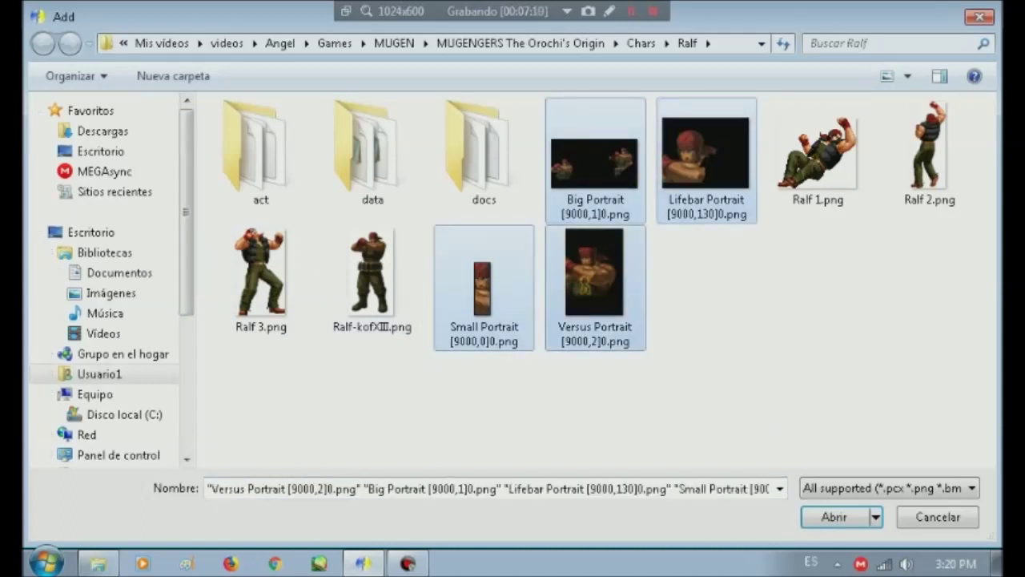
key(Return)
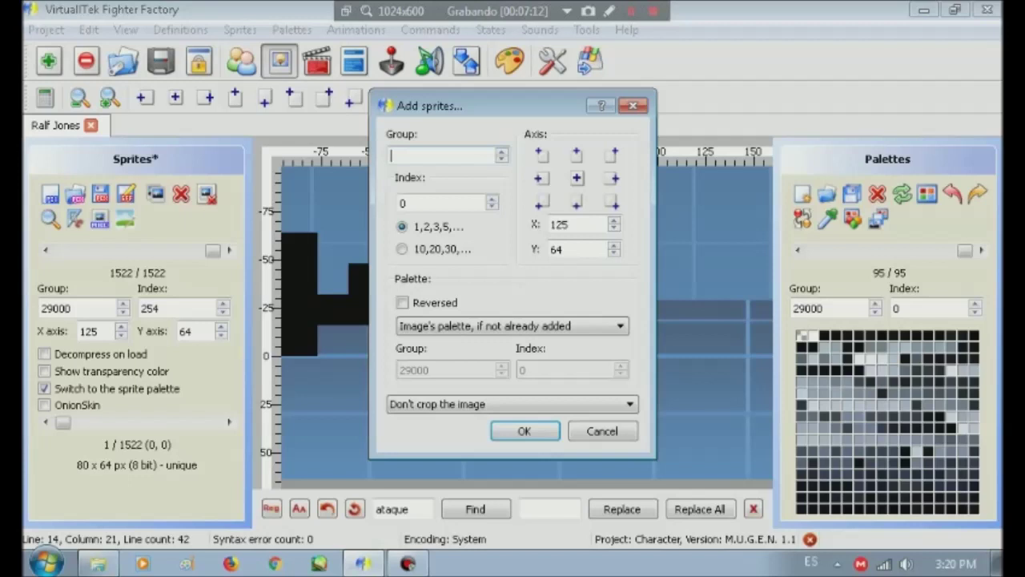
Add them as group 9000 sprites with axis 0,0, dismissing each colour-indexing warning.
text(9000)
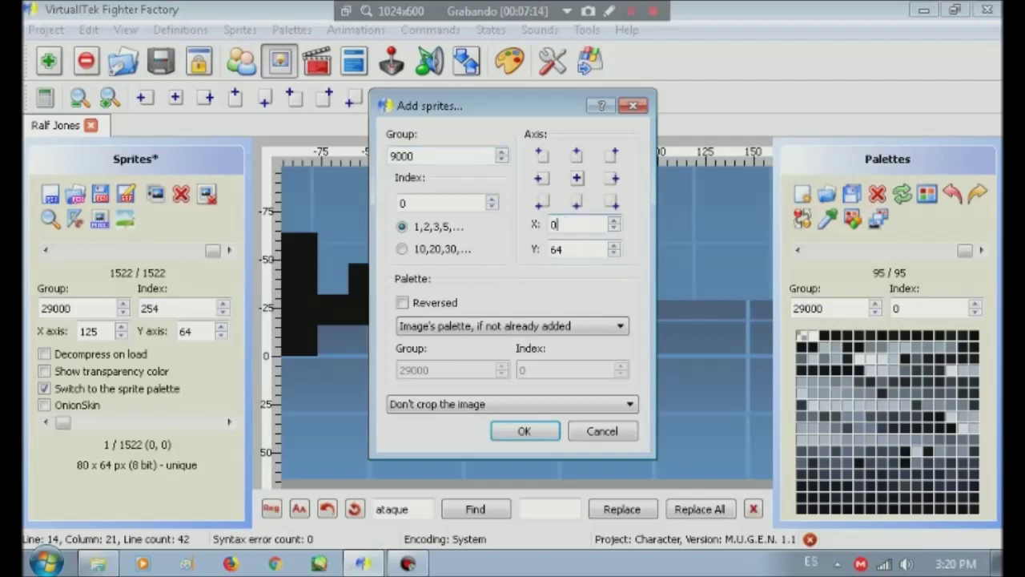
key(Tab)
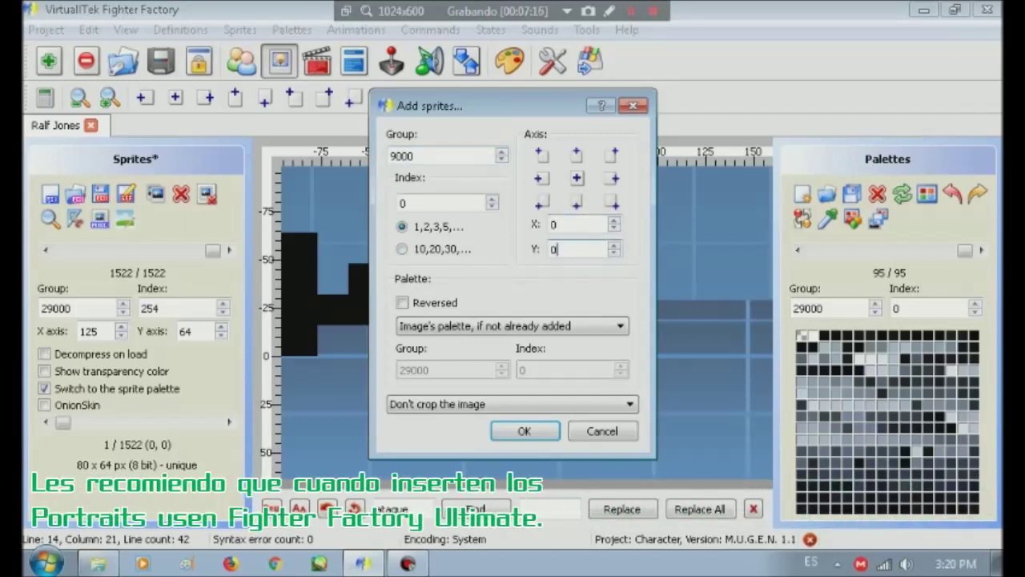
key(Return)
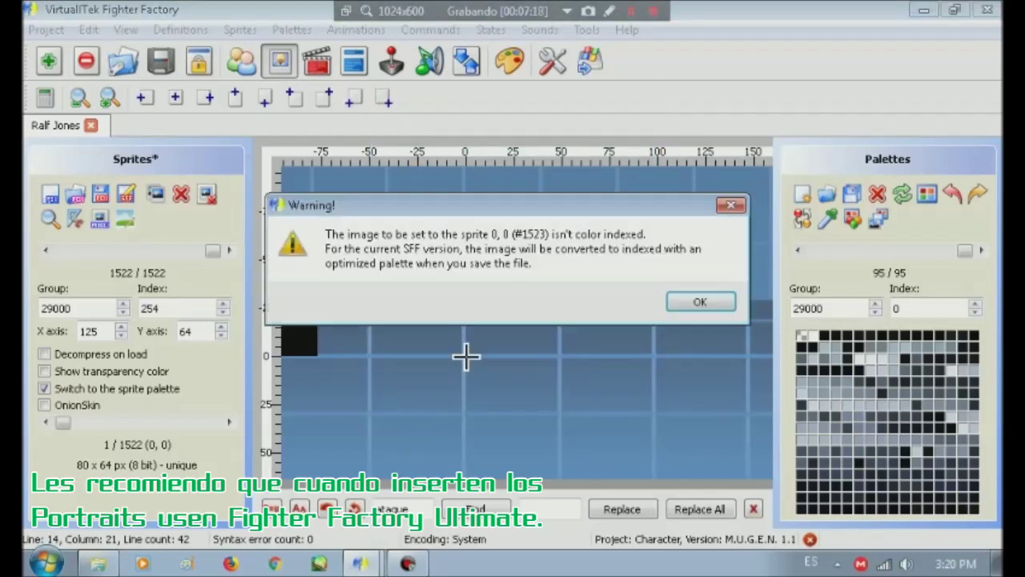
key(Return)
key(Return)
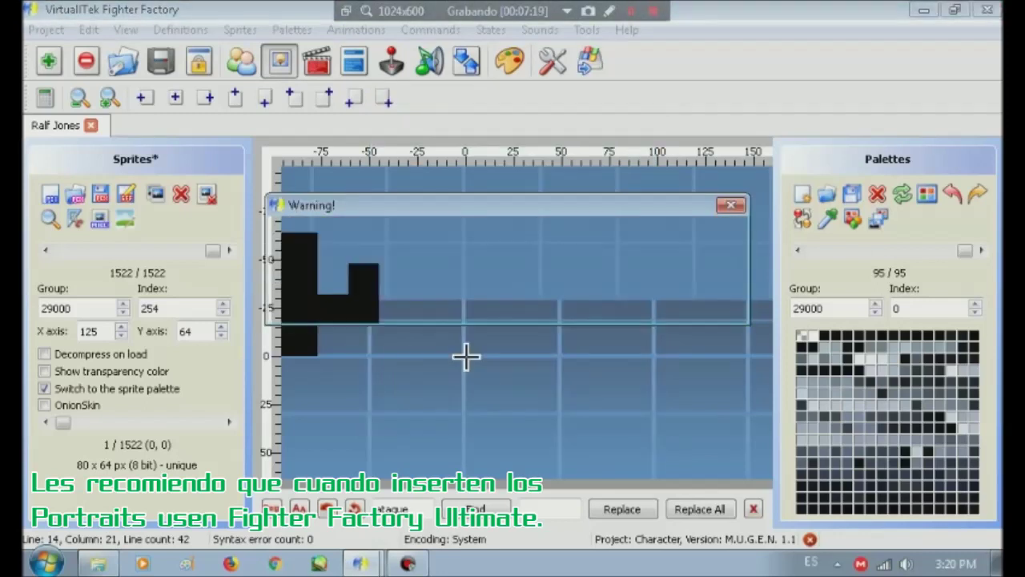
key(Return)
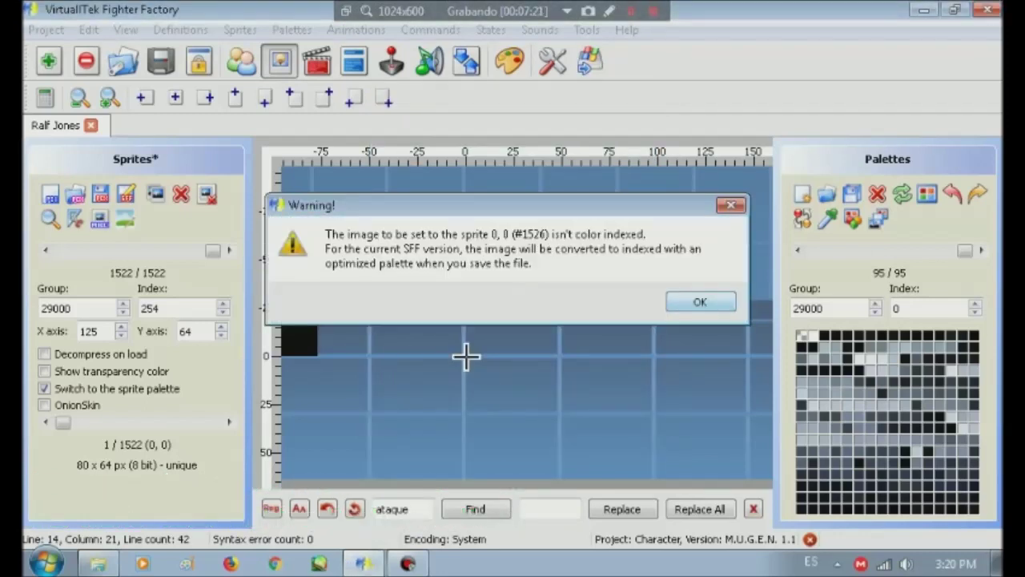
key(Return)
click(79, 97)
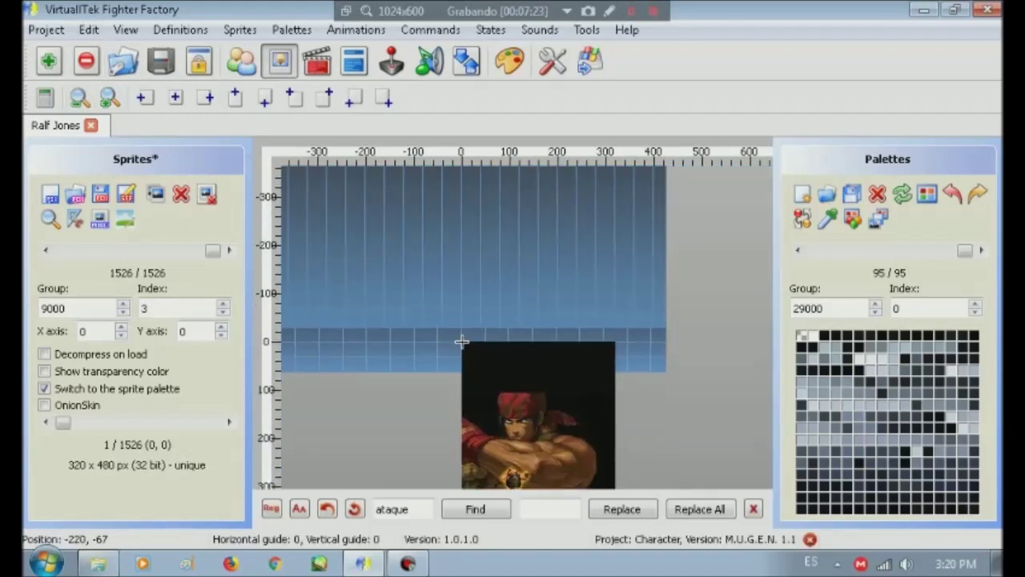
Correct the earlier added portrait sprite's index to 1.
drag(426, 258, 418, 231)
key(Return)
key(BackSpace)
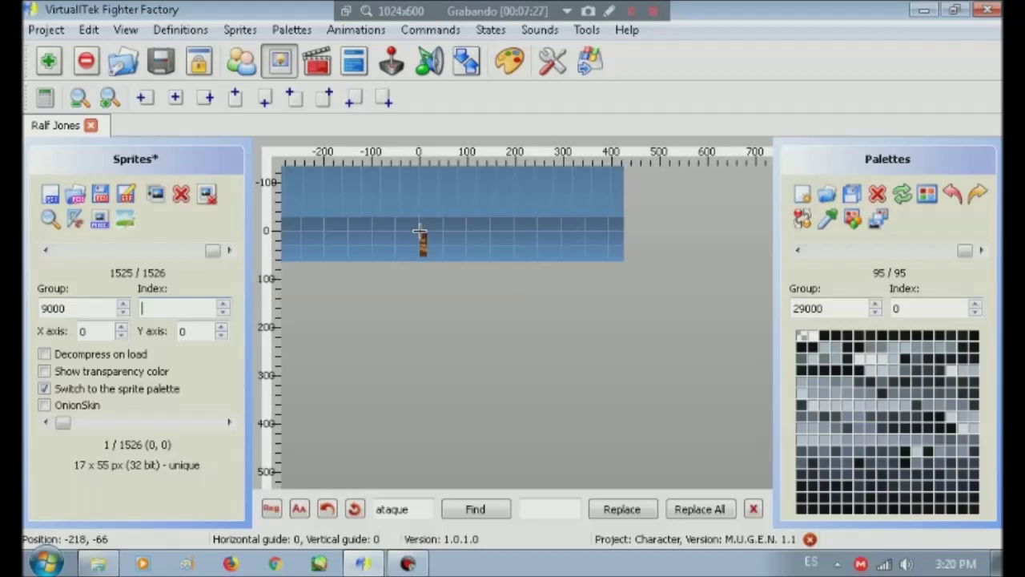
text(0)
key(Tab)
key(shift+Tab)
text(1)
key(Return)
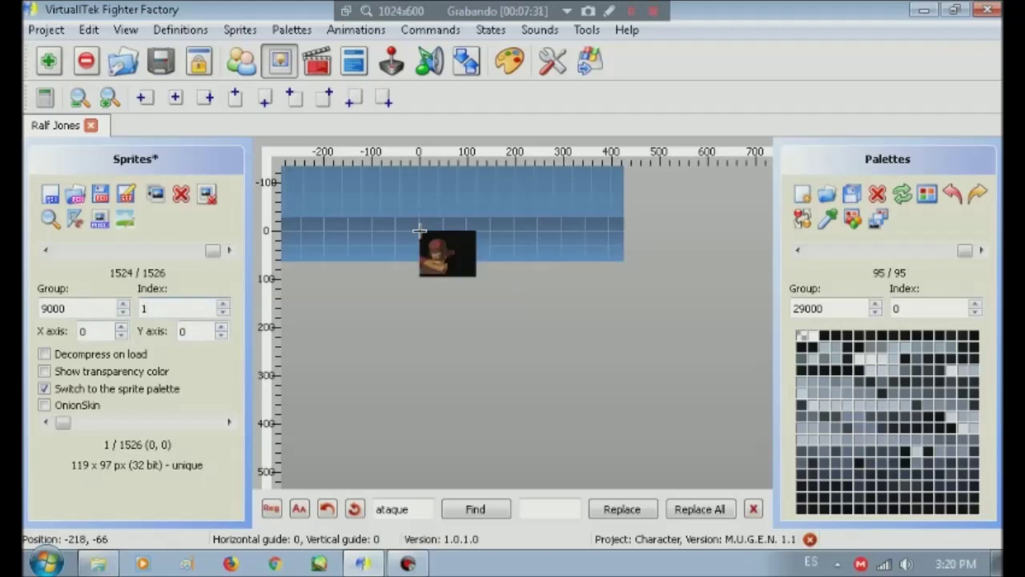
Give the 854x480 portrait sprite 9000,1 an X axis of 427 and save all files.
key(Return)
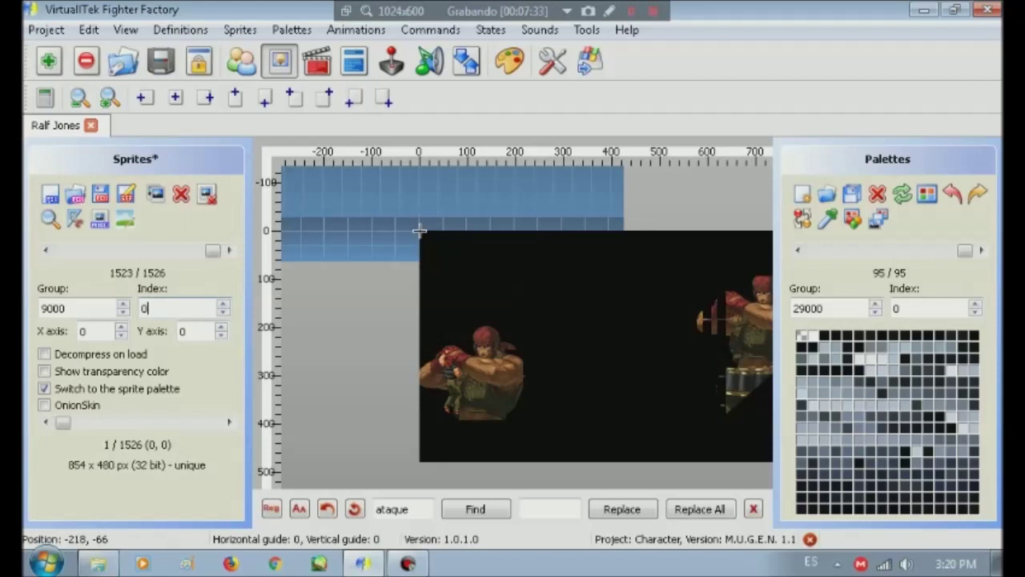
text(4)
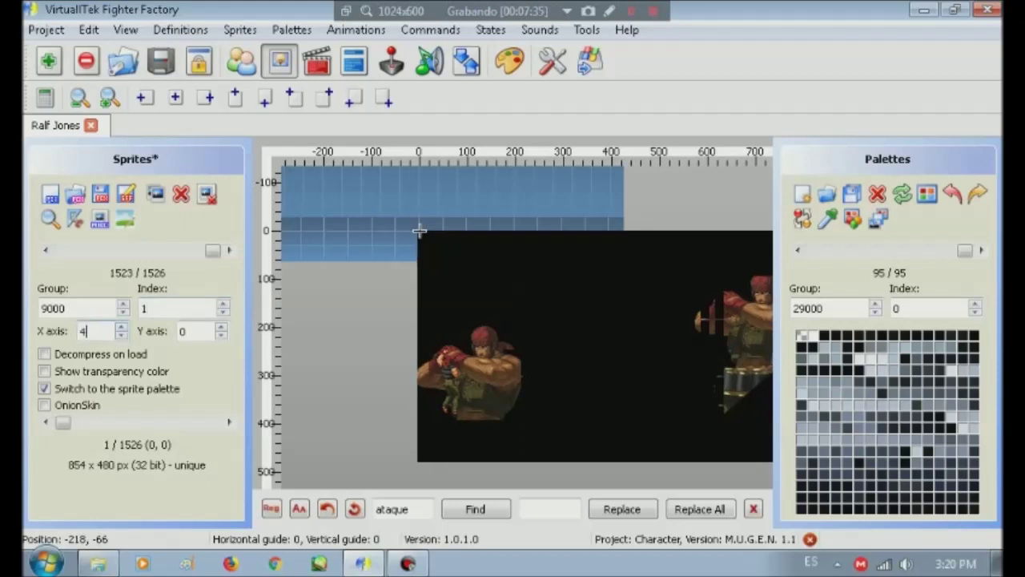
text(27)
drag(419, 231, 445, 208)
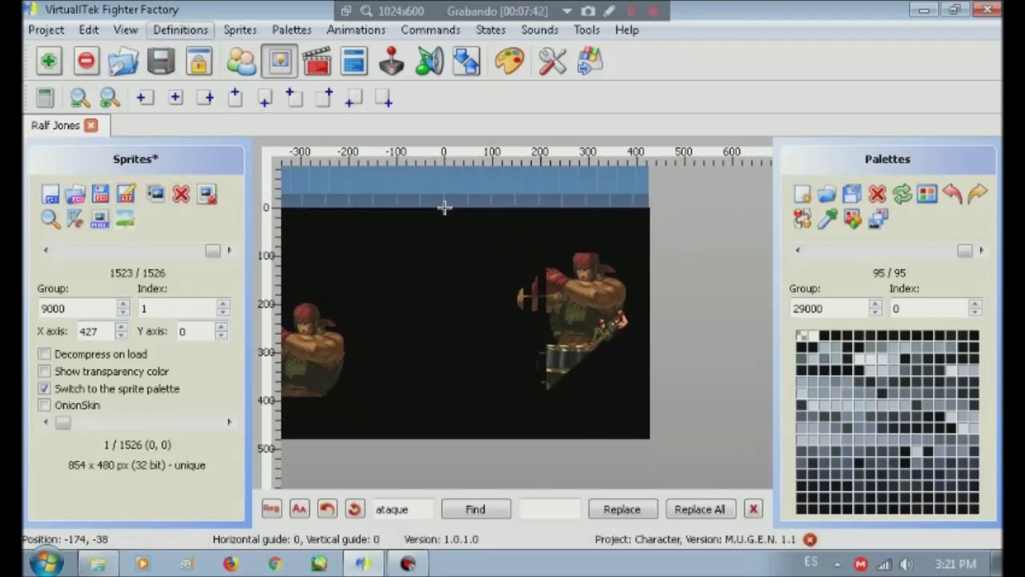
click(160, 61)
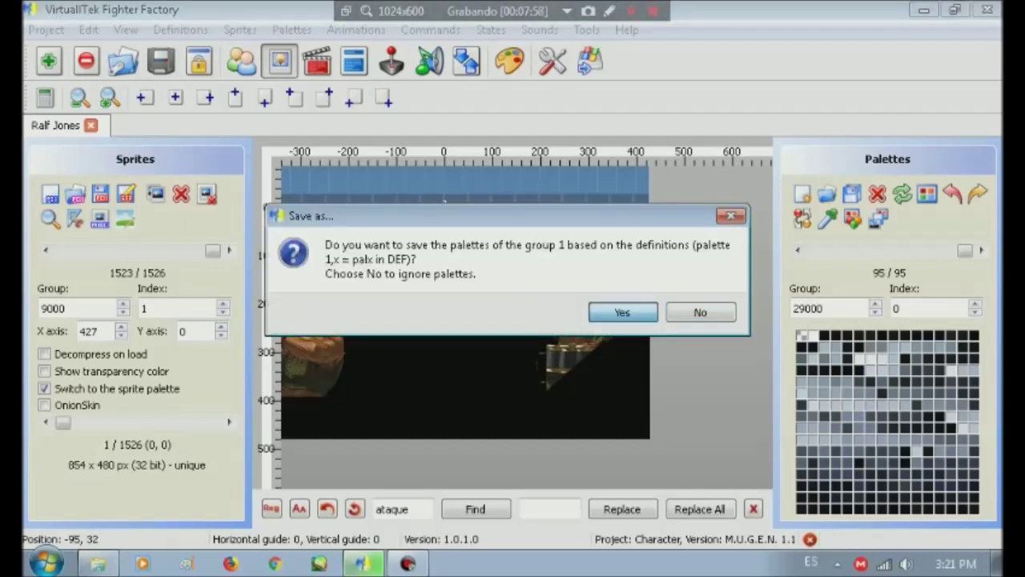
Answer the group 1 palette prompt, close the Ralf Jones project, and return to the Ralf folder.
key(Return)
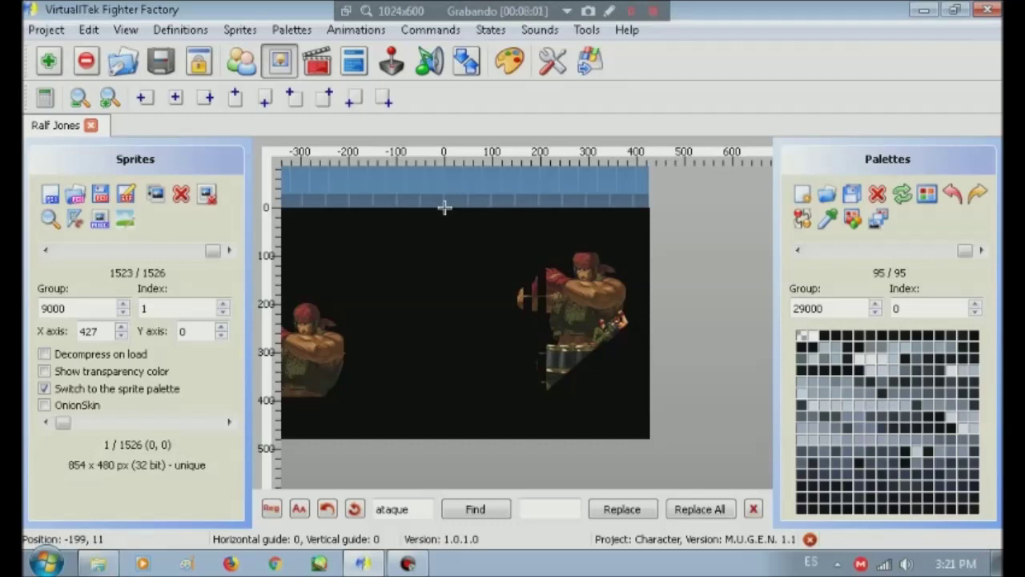
key(ctrl+w)
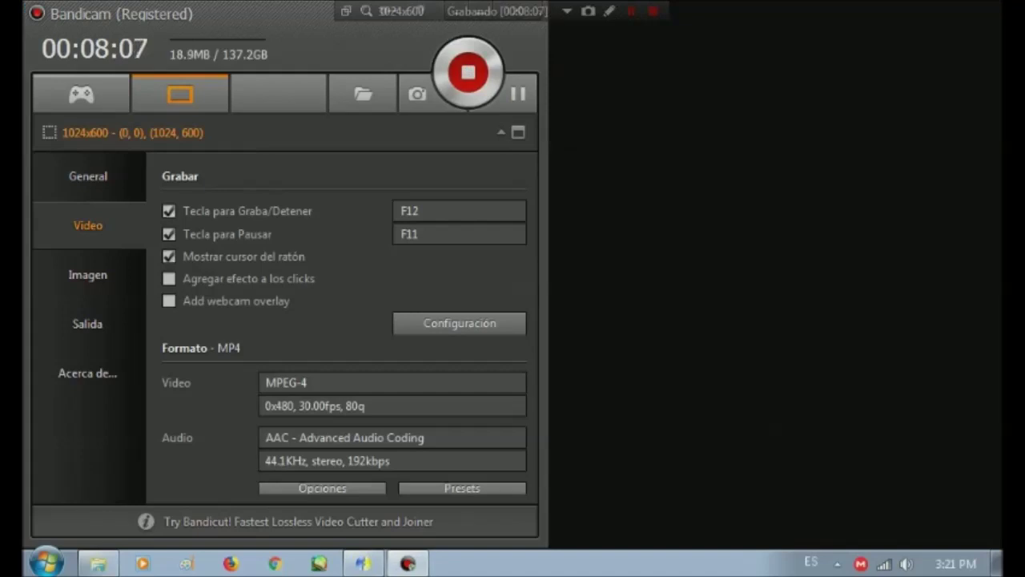
click(98, 563)
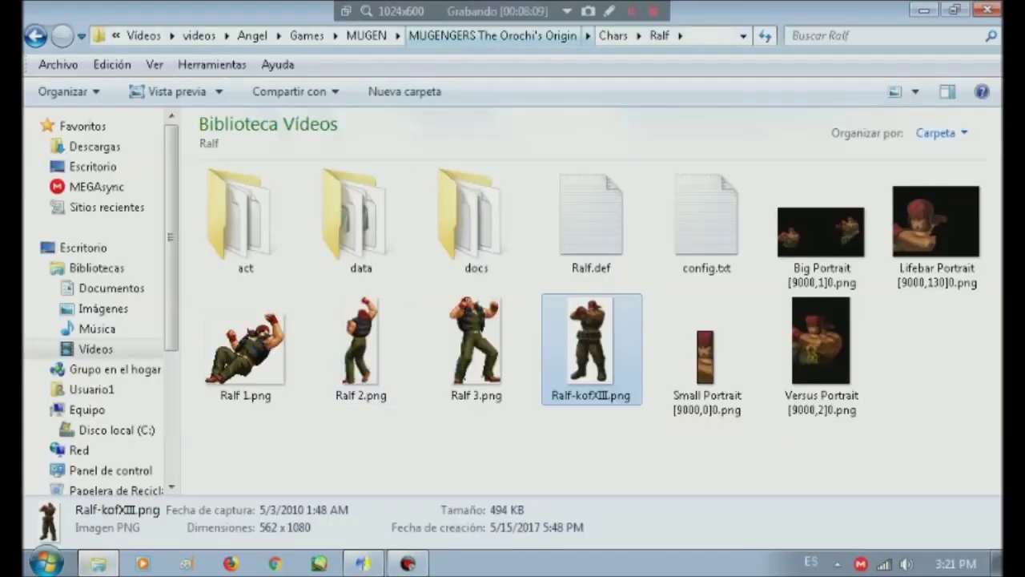
Launch add004pie.exe from the MUGENGERS The Orochi's Origin folder, allowing it past the security warning.
click(492, 35)
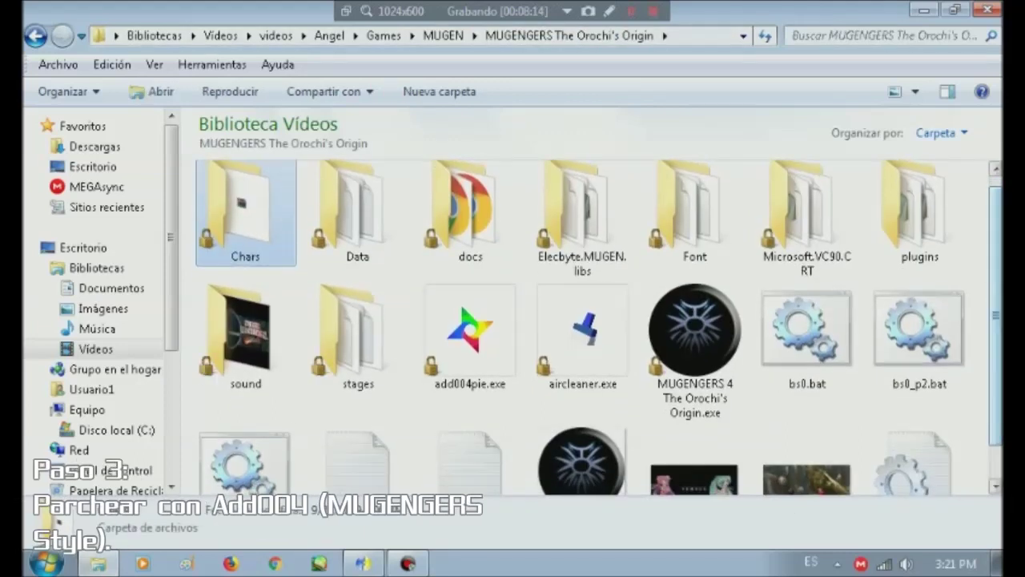
click(470, 332)
key(Return)
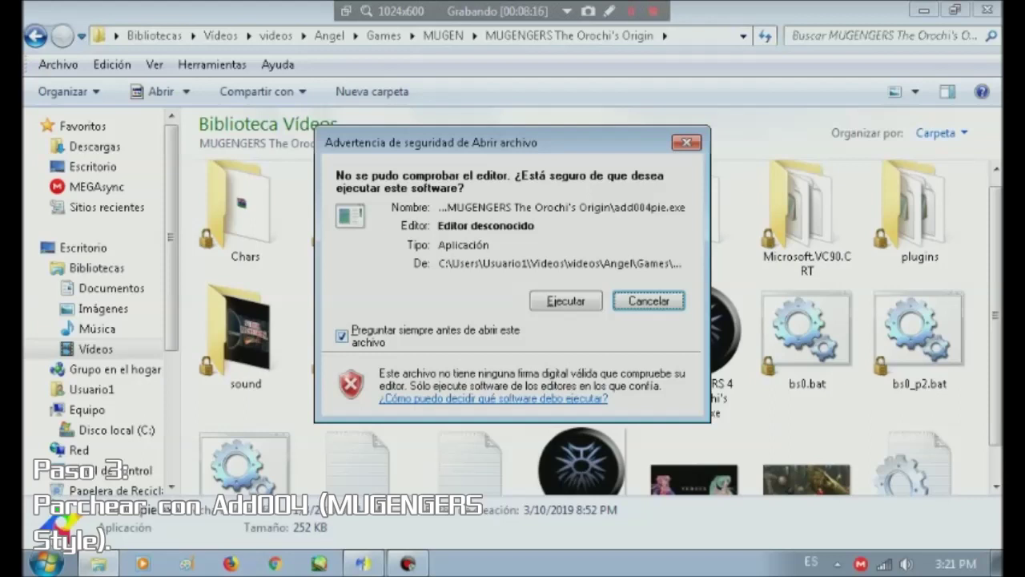
key(alt+e)
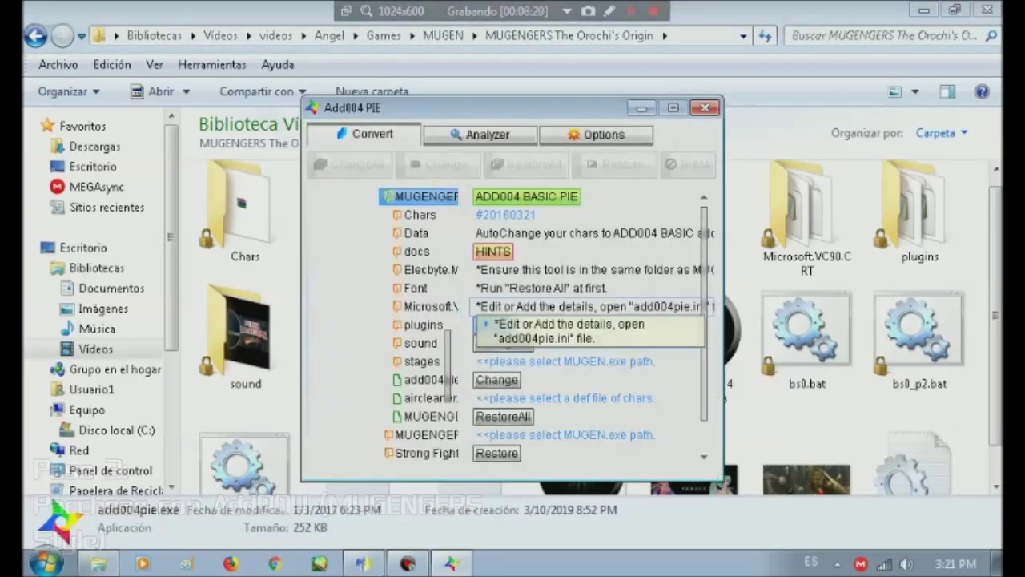
Convert Chars > Ralf > Ralf.def to ADD004 with CTRL, then close the tool.
double_click(420, 215)
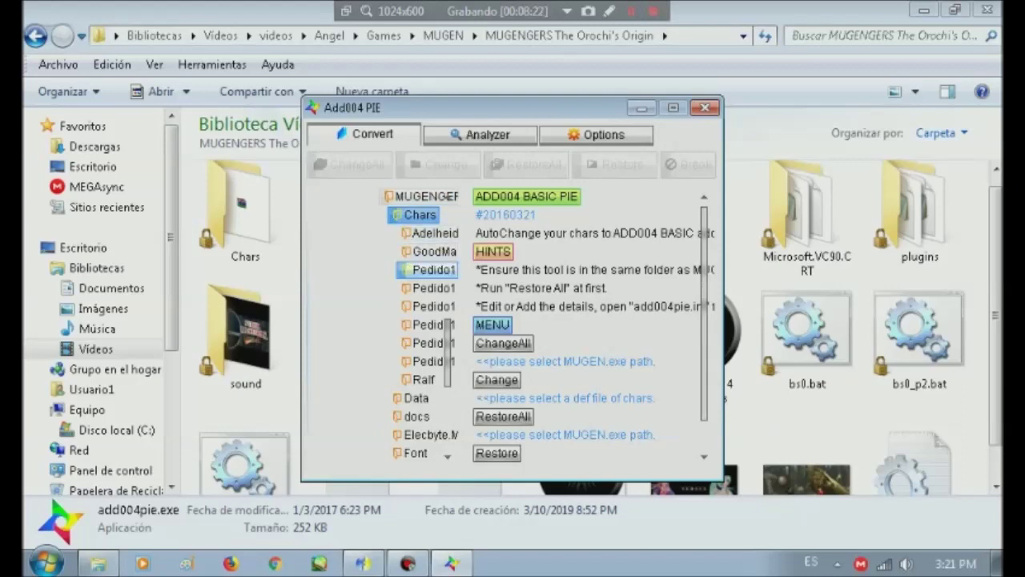
double_click(423, 380)
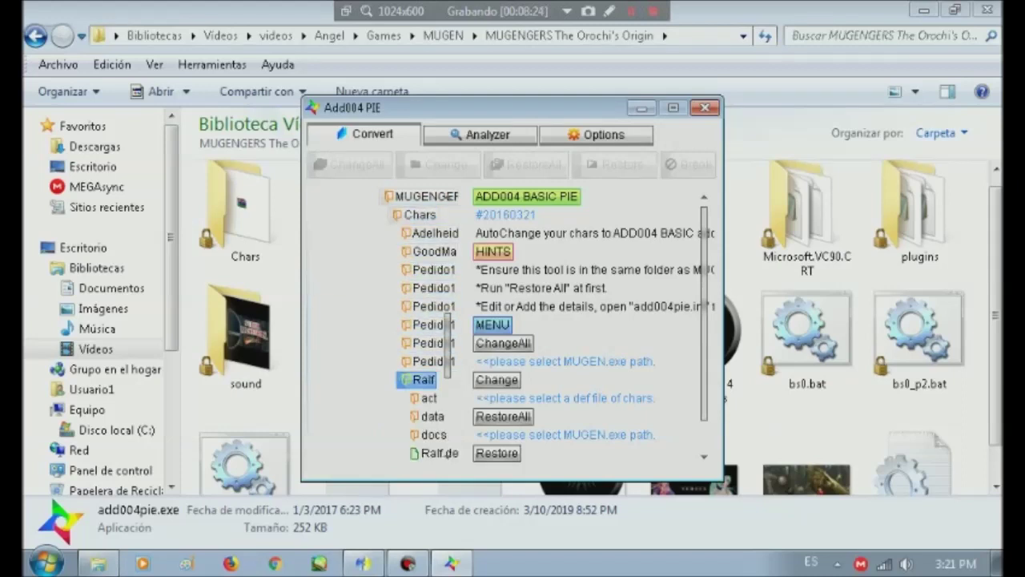
scroll(425, 324, down, 2)
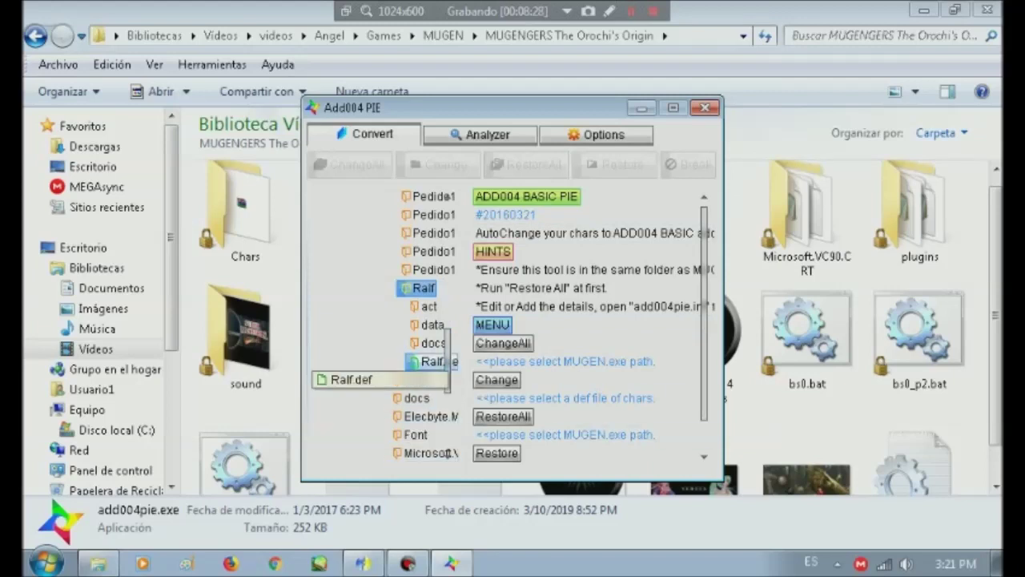
click(439, 362)
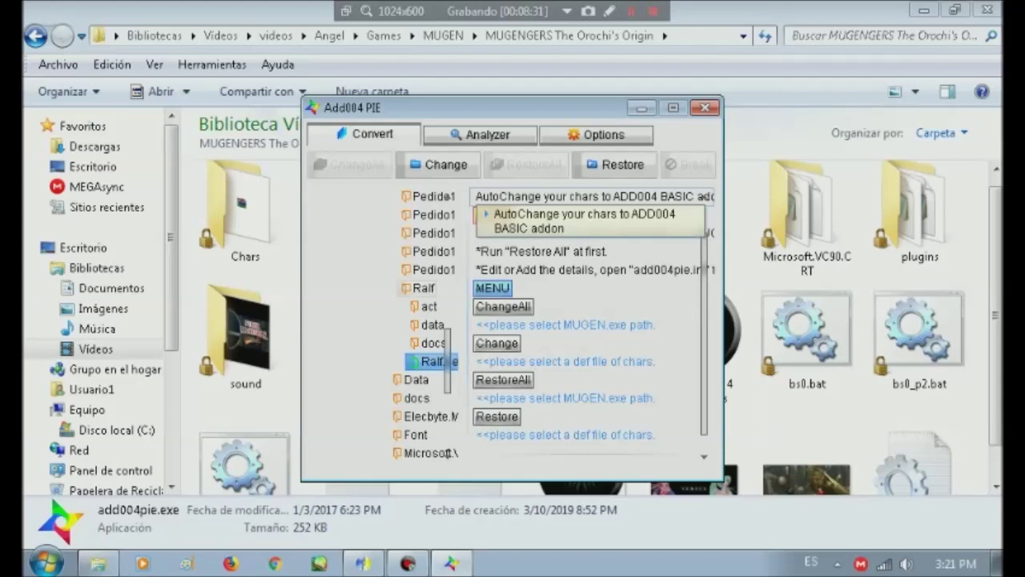
click(445, 164)
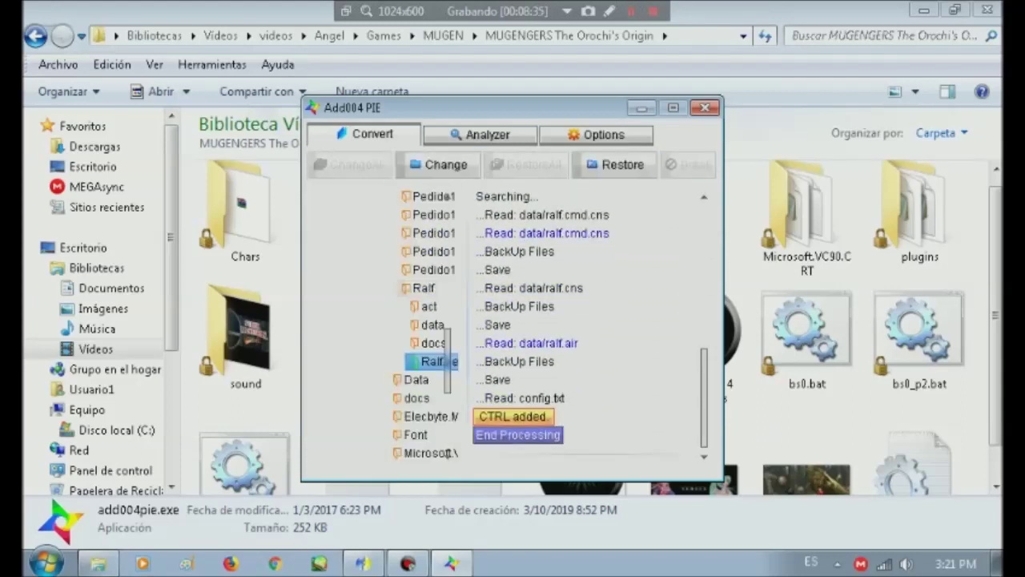
key(Return)
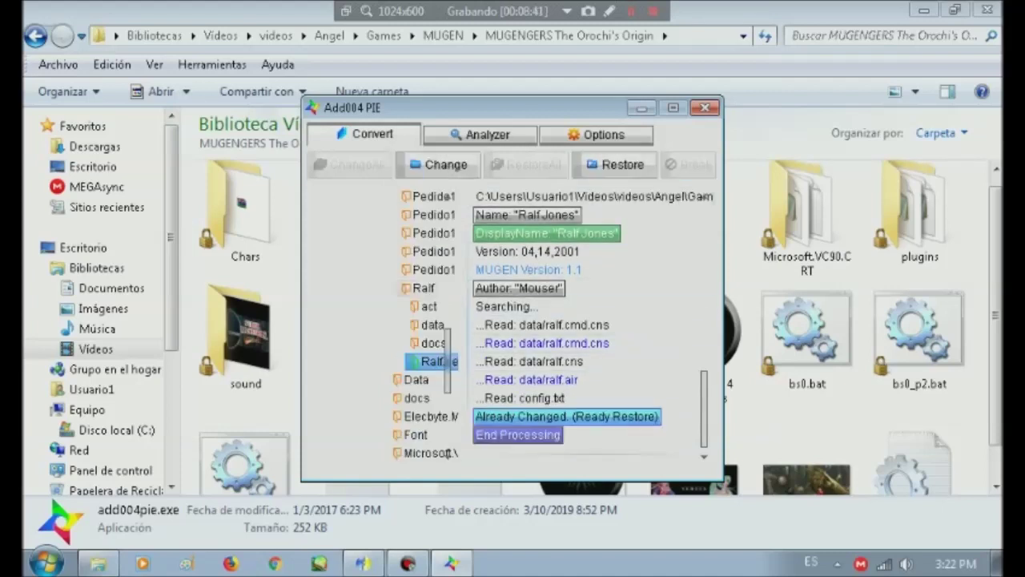
key(alt+F4)
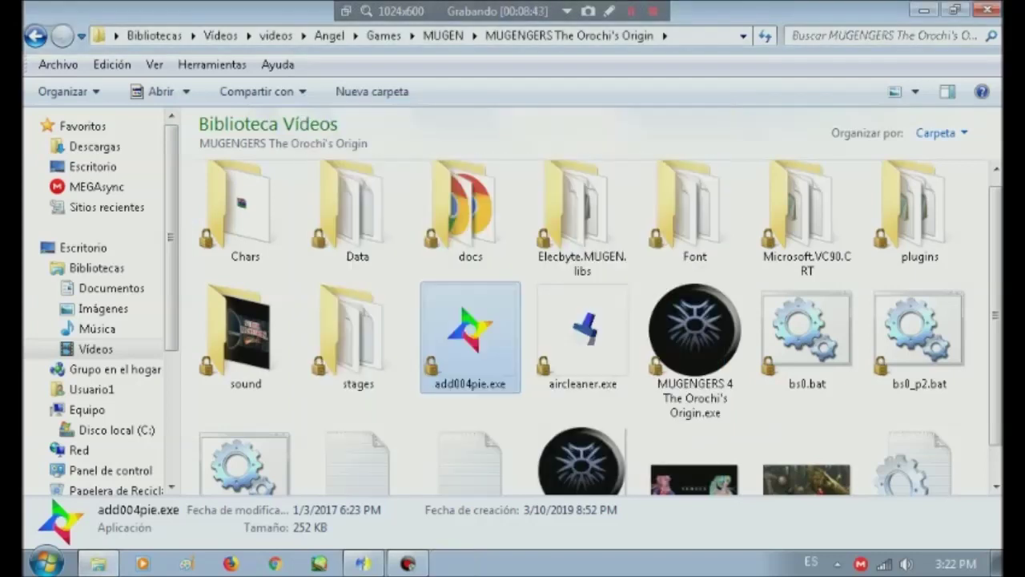
Open Codigos.txt from Bloc de notas' recent files and minimize it.
scroll(600, 328, down, 1)
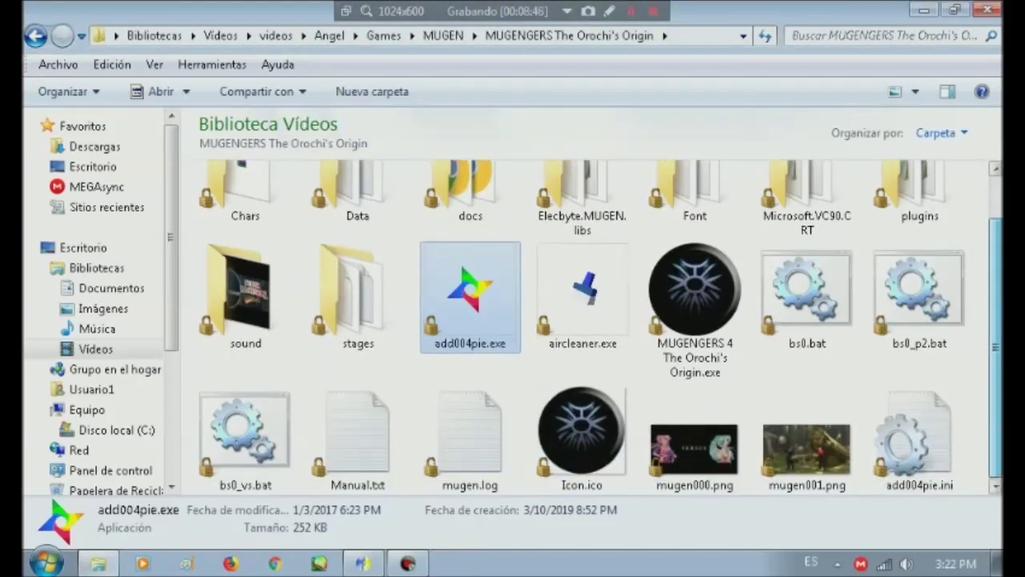
scroll(601, 328, up, 1)
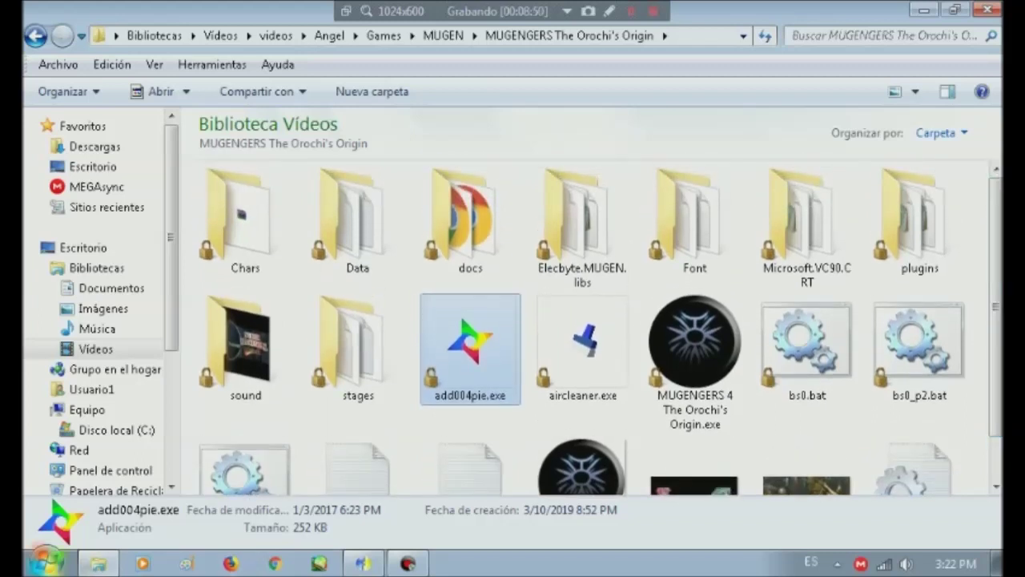
click(45, 563)
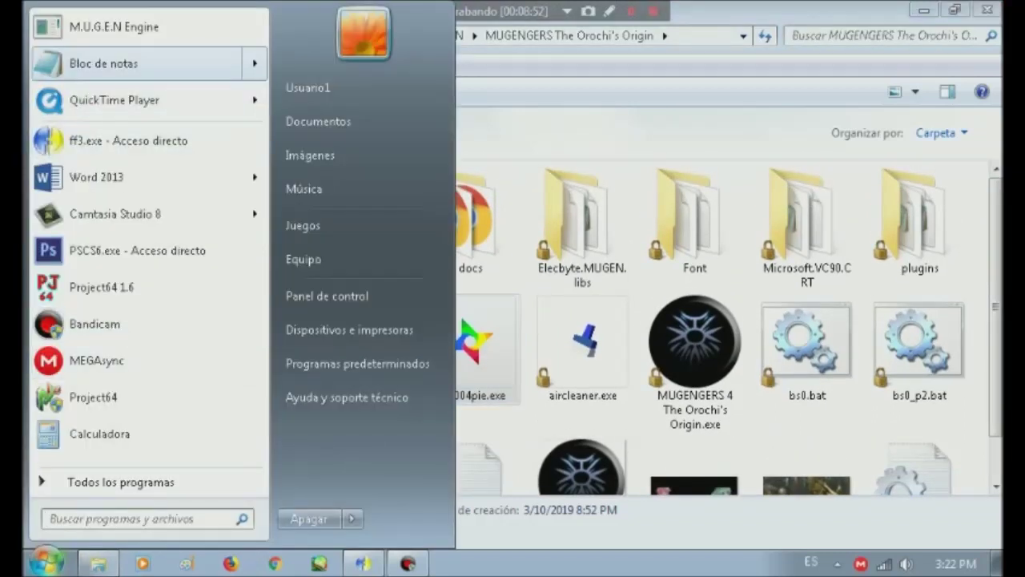
mouse_move(254, 64)
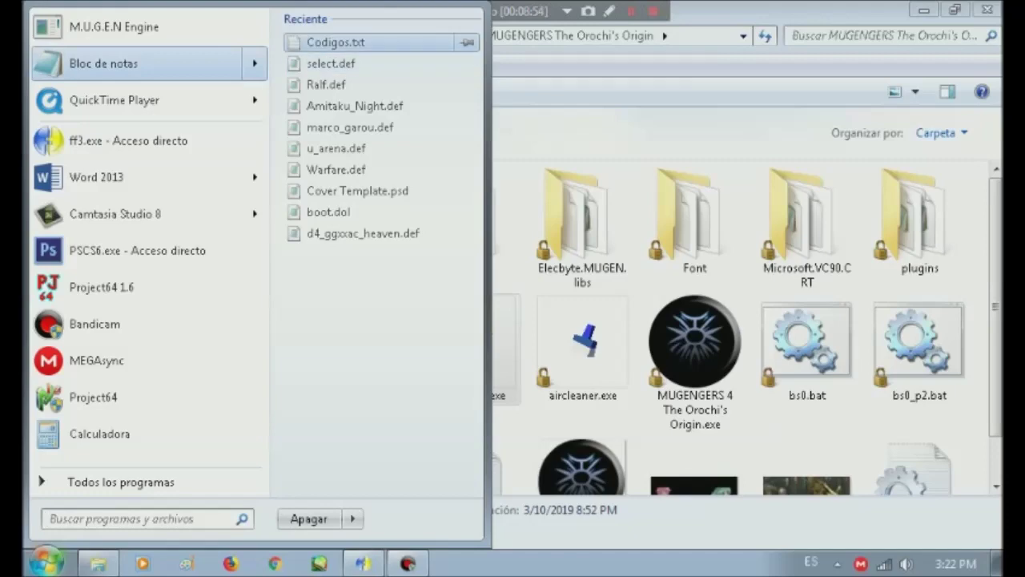
click(336, 42)
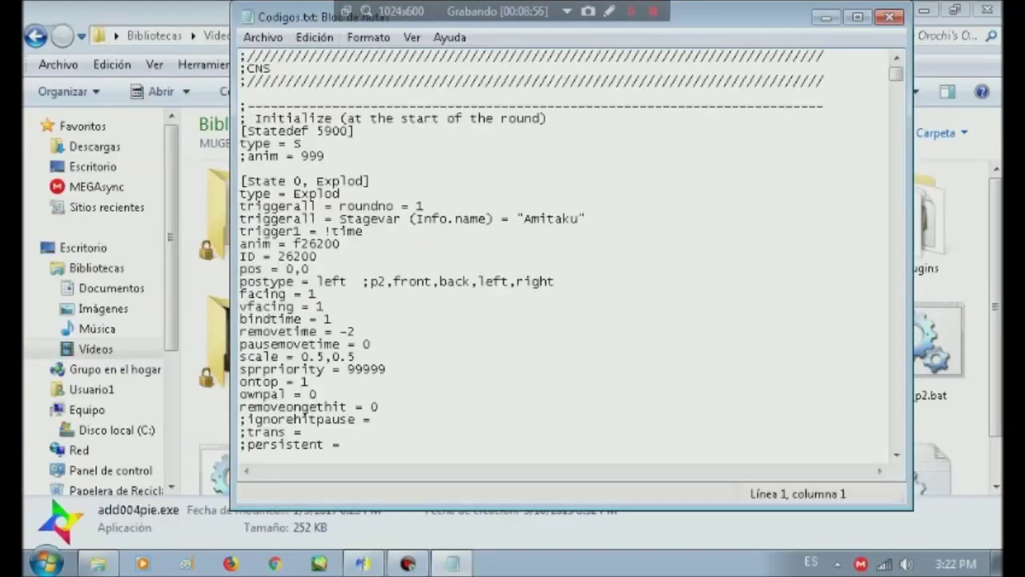
click(826, 17)
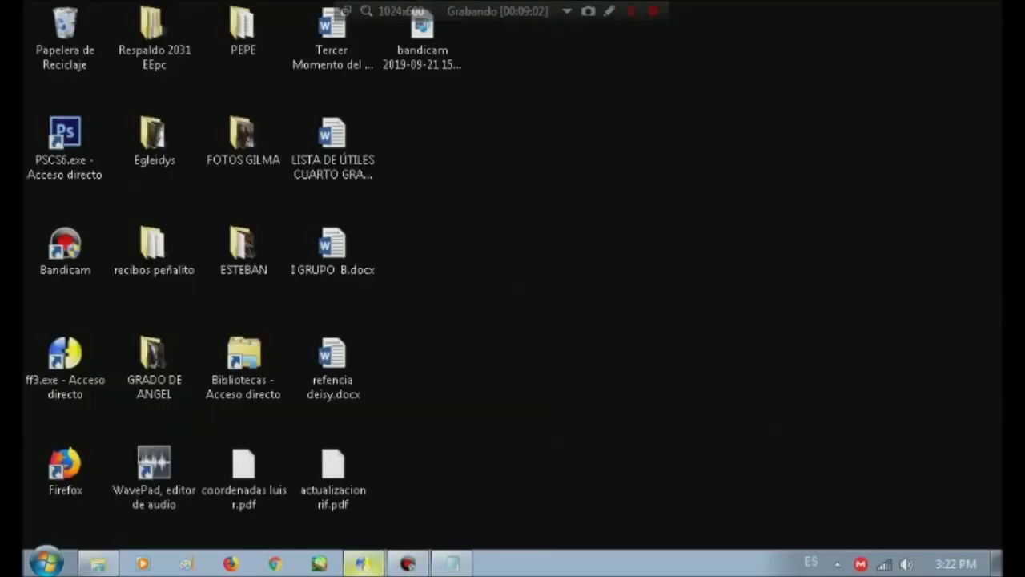
key(alt+p)
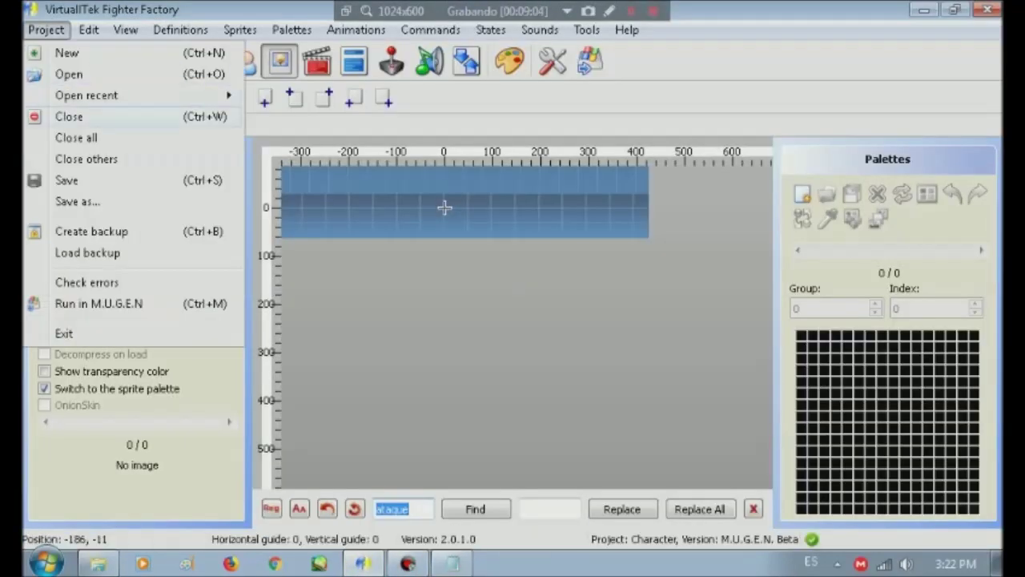
Reopen the Ralf Jones project and show ralf.cns at its [Data] section.
mouse_move(87, 95)
key(Up)
key(Up)
key(Up)
key(Return)
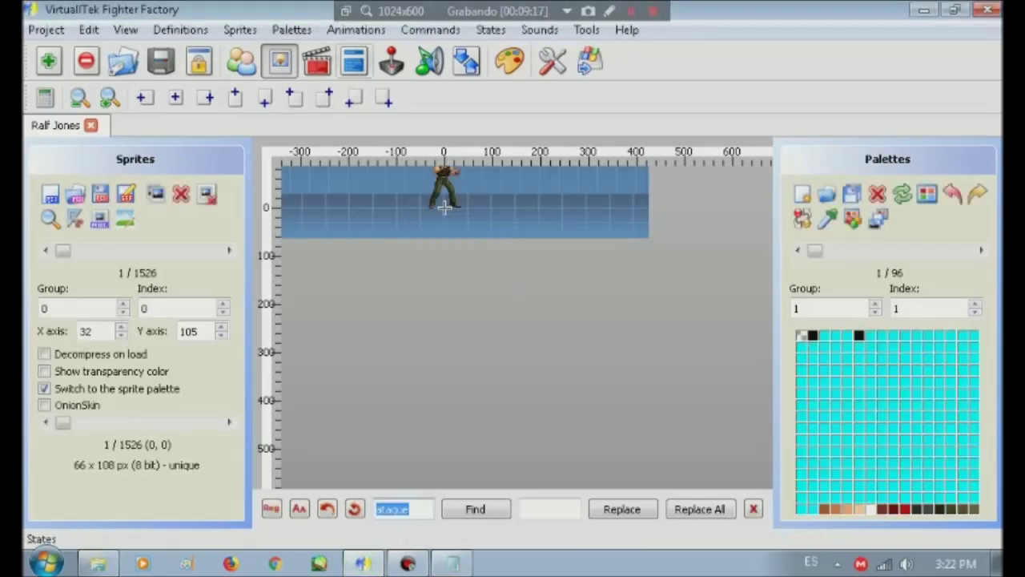
click(353, 61)
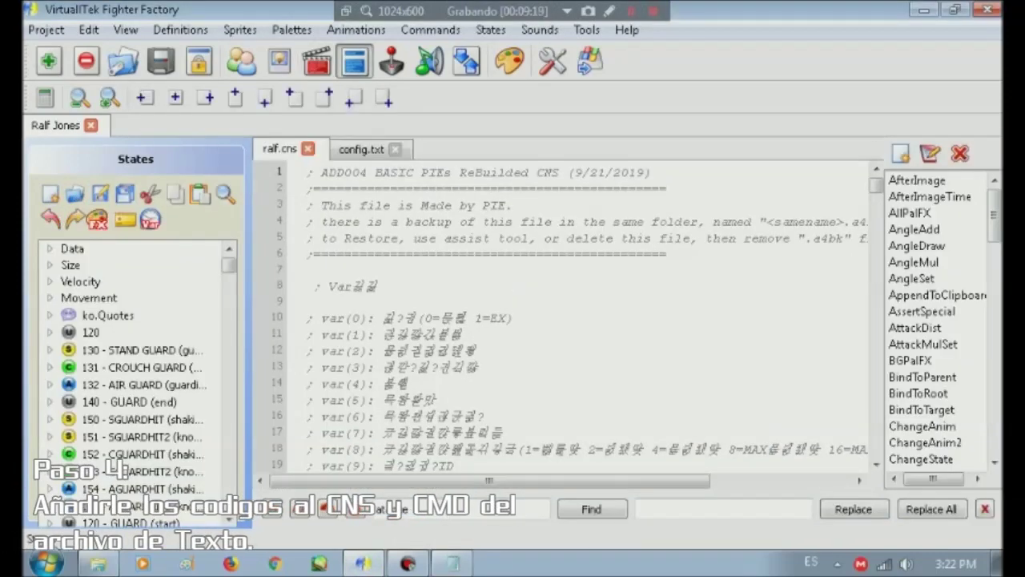
click(72, 248)
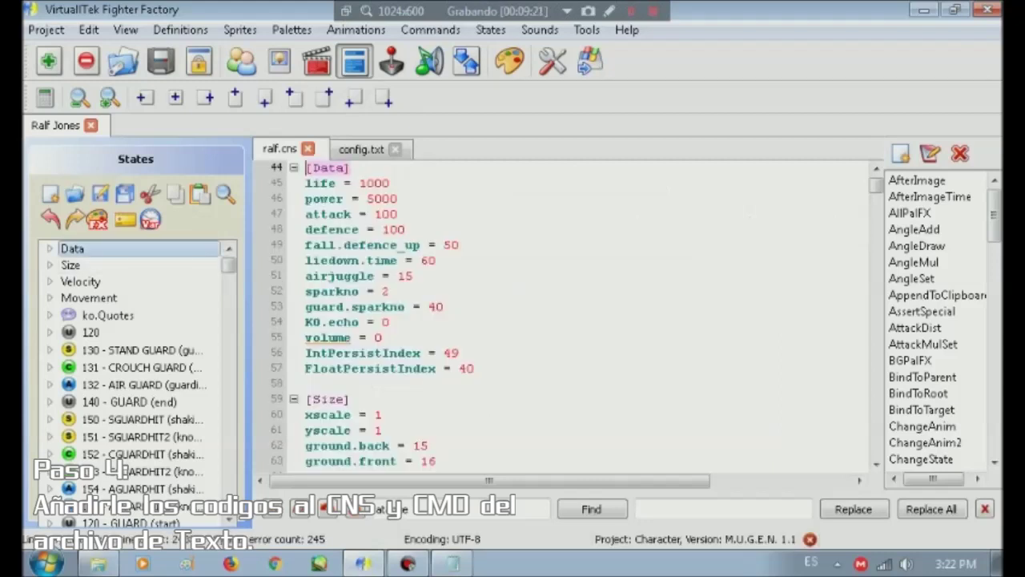
Change Ralf's life from 1000 to 1500 and save ralf.cns.
click(374, 182)
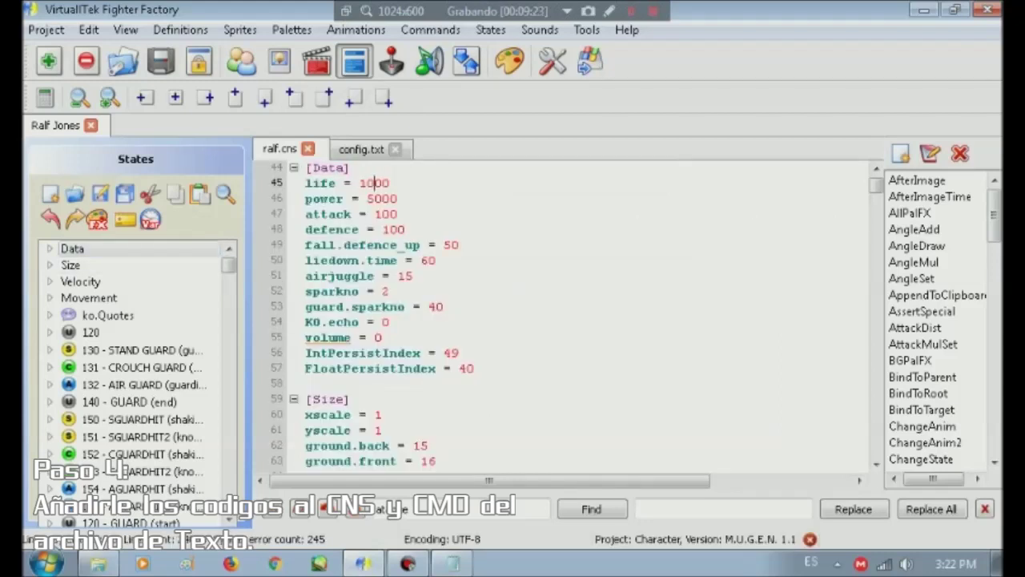
key(BackSpace)
text(5)
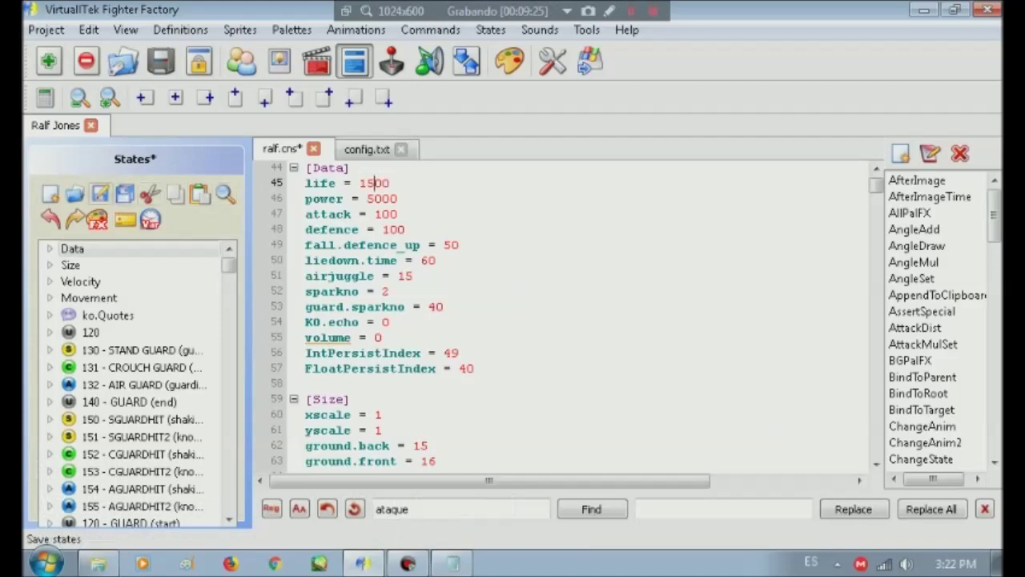
key(ctrl+s)
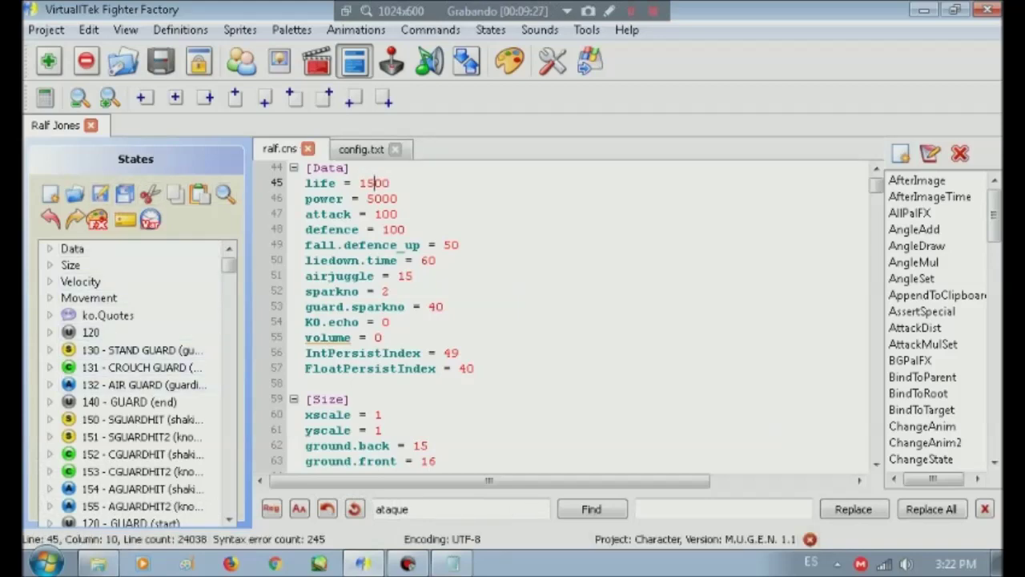
Browse ralf.cns to the Statedef -2 code and read through it.
scroll(137, 385, down, 2)
scroll(136, 384, down, 1)
scroll(136, 385, down, 2)
scroll(136, 384, down, 3)
scroll(136, 385, down, 3)
scroll(137, 384, down, 1)
scroll(136, 385, down, 3)
scroll(136, 385, down, 3)
scroll(136, 384, down, 2)
scroll(136, 384, down, 3)
scroll(136, 384, down, 3)
scroll(136, 384, down, 2)
scroll(136, 385, down, 3)
scroll(136, 384, down, 3)
scroll(136, 384, down, 3)
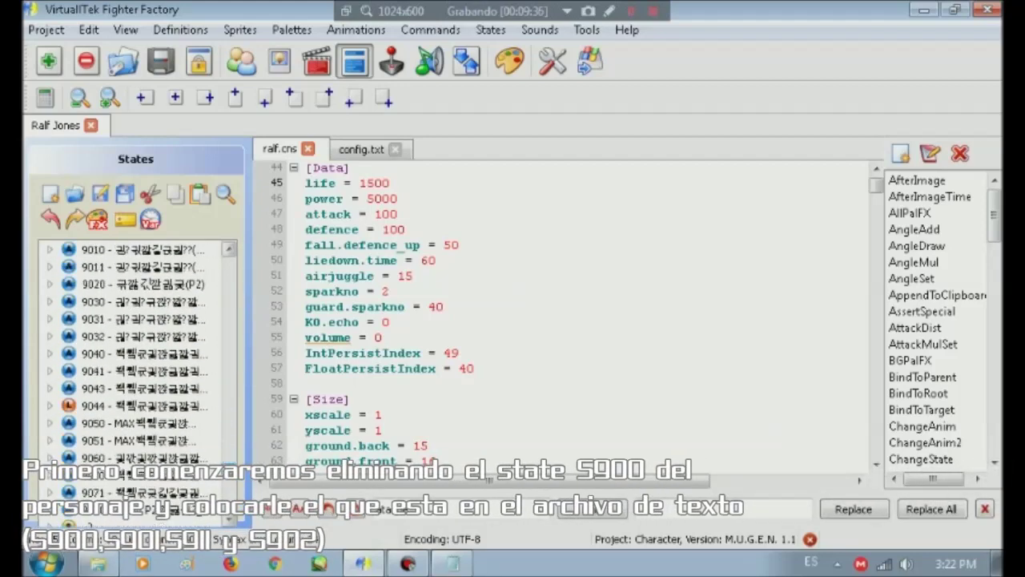
scroll(136, 385, down, 3)
scroll(137, 385, up, 1)
scroll(136, 384, up, 1)
click(88, 318)
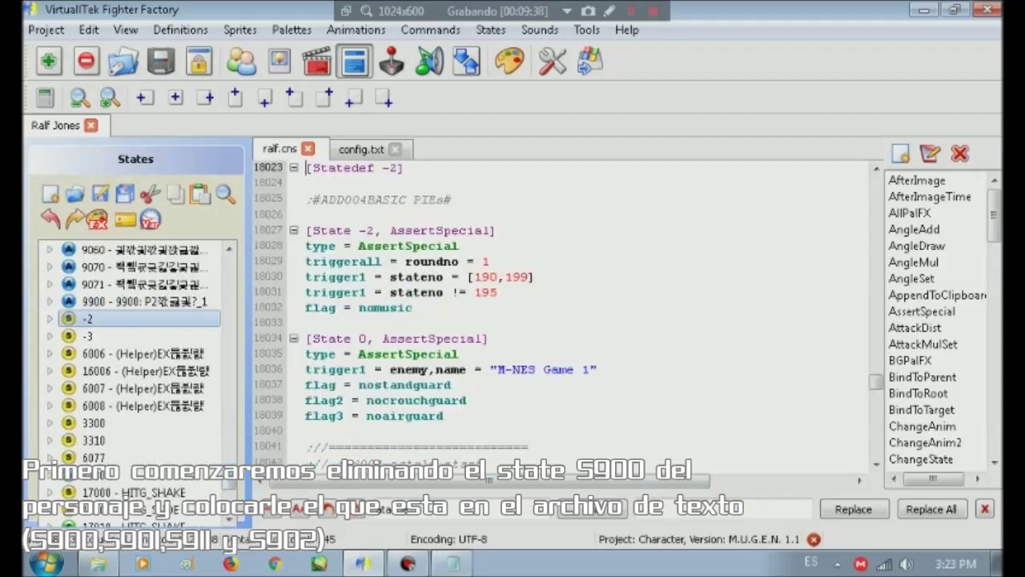
mouse_move(344, 291)
mouse_down()
mouse_move(464, 477)
mouse_move(444, 322)
mouse_up()
click(430, 322)
scroll(561, 313, down, 5)
scroll(560, 312, down, 5)
scroll(561, 313, down, 5)
scroll(561, 312, down, 5)
key(Down)
key(Down)
key(Down)
key(Down)
key(Down)
key(Down)
key(Down)
key(Down)
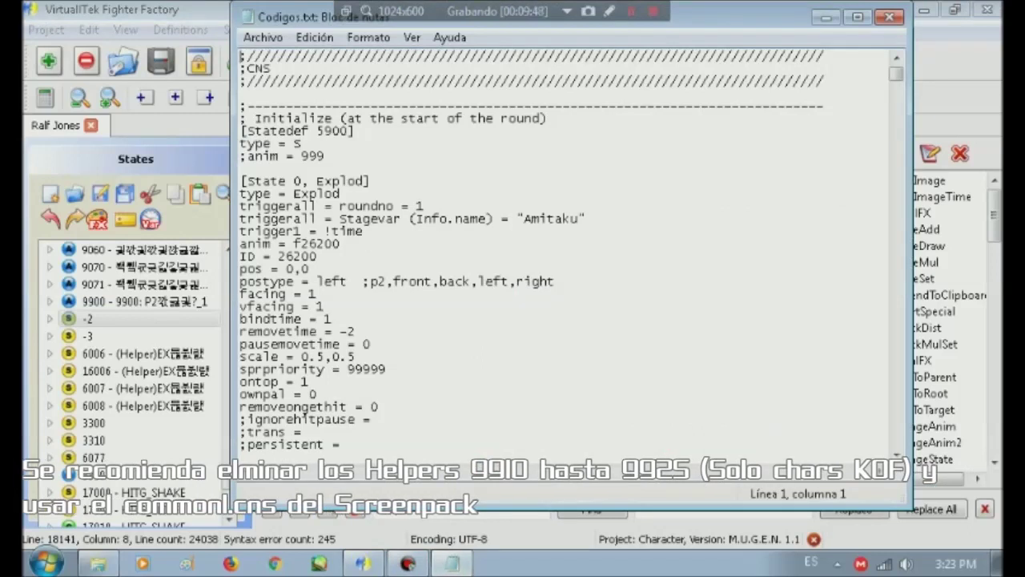
Copy the Codigos.txt CNS code from Statedef 5900 through the DestroySelf block.
key(shift+Down)
key(shift+Down)
key(shift+Down)
key(shift+Down)
key(shift+Down)
key(shift+Down)
key(shift+Down)
key(shift+Down)
key(shift+Down)
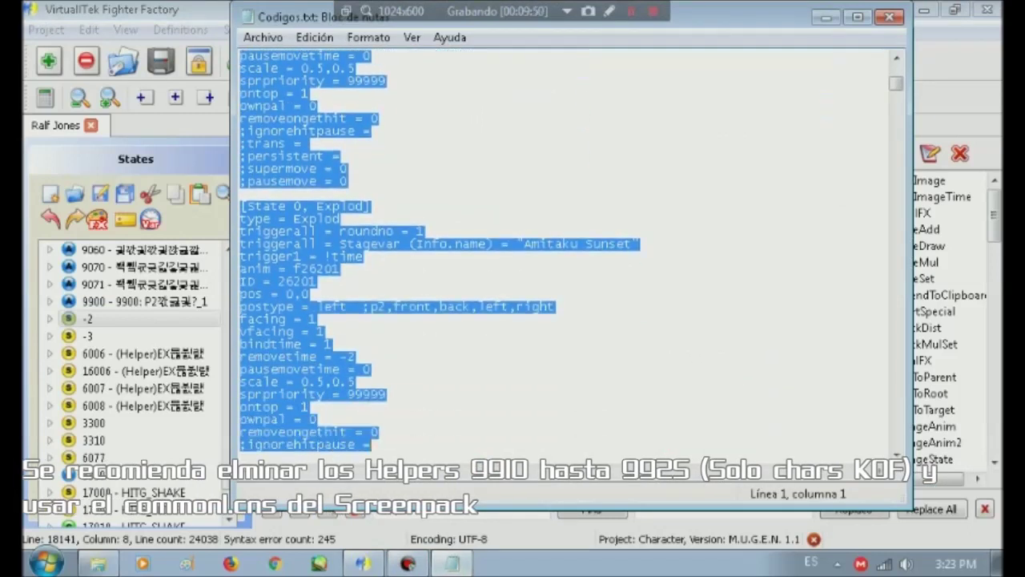
key(shift+Down)
key(shift+Down)
key(shift+Down)
key(shift+Down)
key(shift+Down)
key(shift+Down)
key(shift+Down)
key(shift+Down)
key(shift+Down)
key(shift+Down)
key(shift+Down)
key(shift+Down)
key(shift+Down)
key(shift+Down)
key(shift+Down)
key(shift+Down)
key(shift+Down)
key(shift+Down)
key(shift+Down)
key(shift+Down)
key(shift+Down)
key(shift+Down)
key(shift+Down)
key(shift+Down)
key(shift+Down)
key(shift+Down)
key(shift+Down)
key(shift+Down)
key(shift+Down)
key(shift+Down)
key(shift+Down)
key(shift+Down)
key(shift+Down)
key(shift+Down)
key(shift+Down)
key(shift+Down)
key(shift+Down)
key(shift+Down)
key(shift+Down)
key(shift+Down)
key(shift+Down)
key(shift+Down)
key(shift+Down)
key(shift+Down)
key(shift+Down)
key(shift+Down)
key(shift+Down)
key(shift+Down)
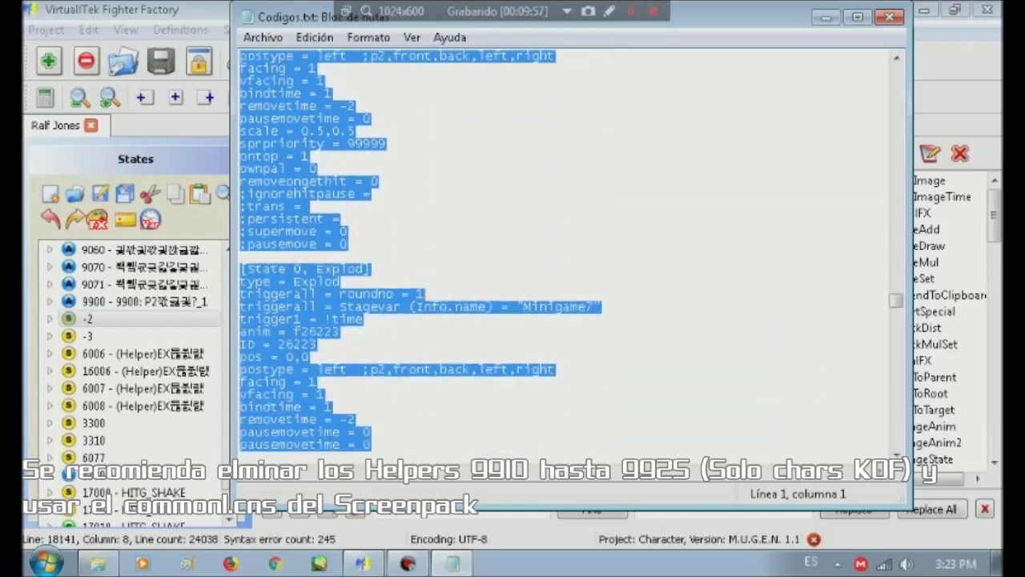
key(shift+Down)
key(shift+Down)
key(shift+Down)
key(shift+Down)
key(shift+Down)
key(shift+Down)
mouse_move(240, 56)
mouse_down()
mouse_move(370, 106)
mouse_move(325, 68)
mouse_move(318, 444)
mouse_move(355, 193)
mouse_up()
mouse_move(240, 181)
mouse_down()
mouse_move(278, 119)
mouse_move(355, 143)
mouse_up()
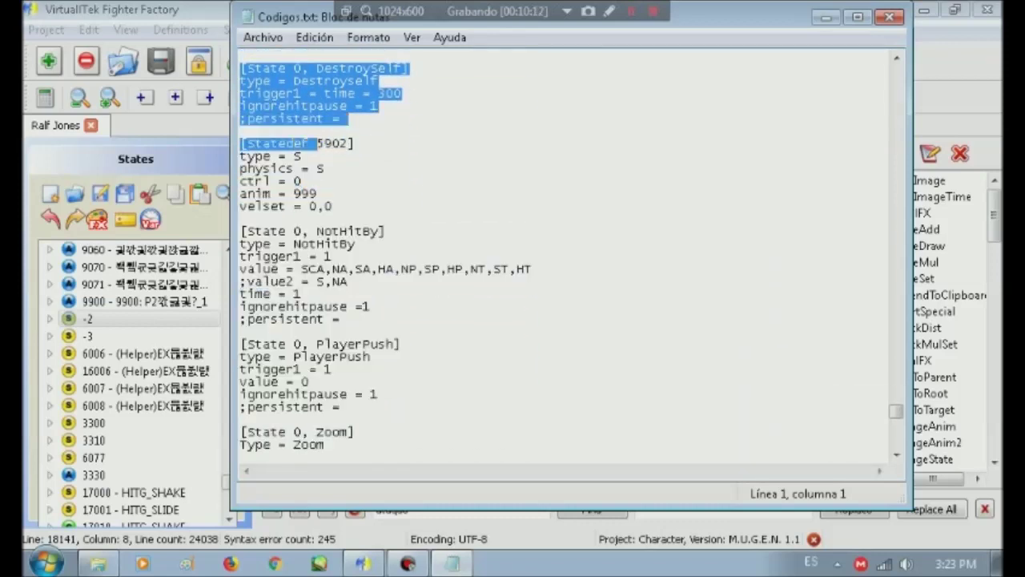
drag(324, 168, 378, 256)
drag(373, 294, 349, 332)
key(ctrl+c)
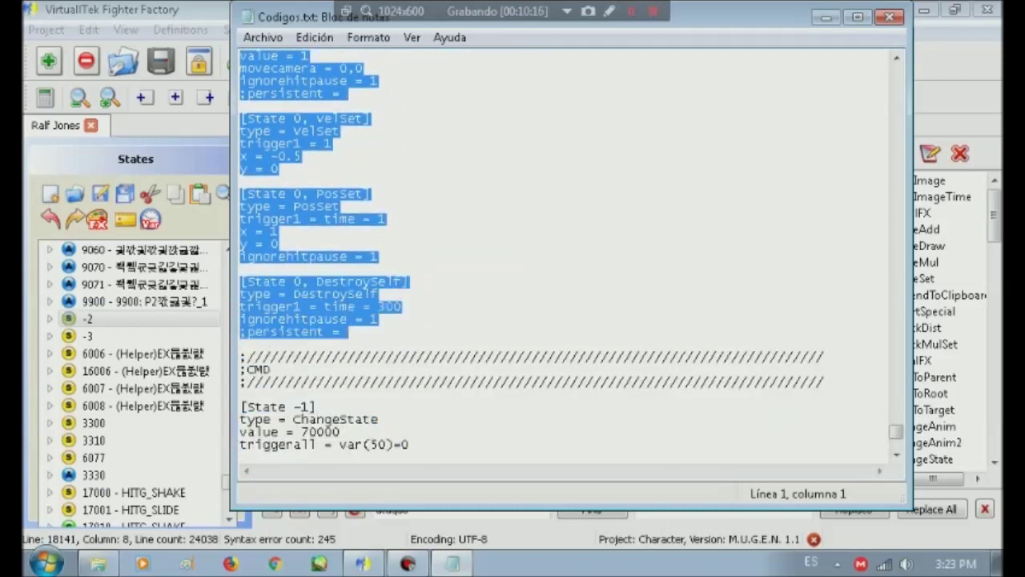
right_click(335, 300)
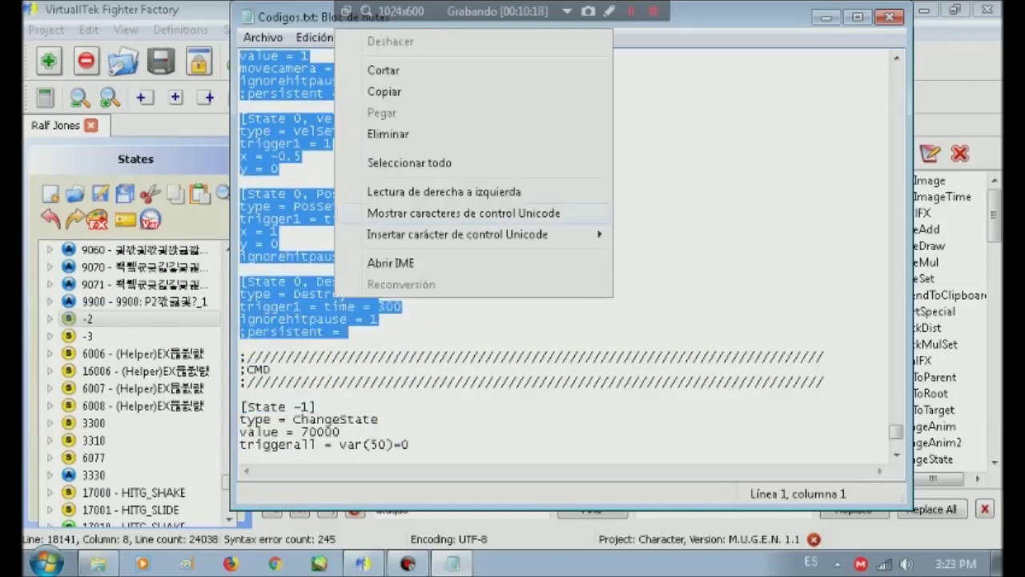
click(385, 92)
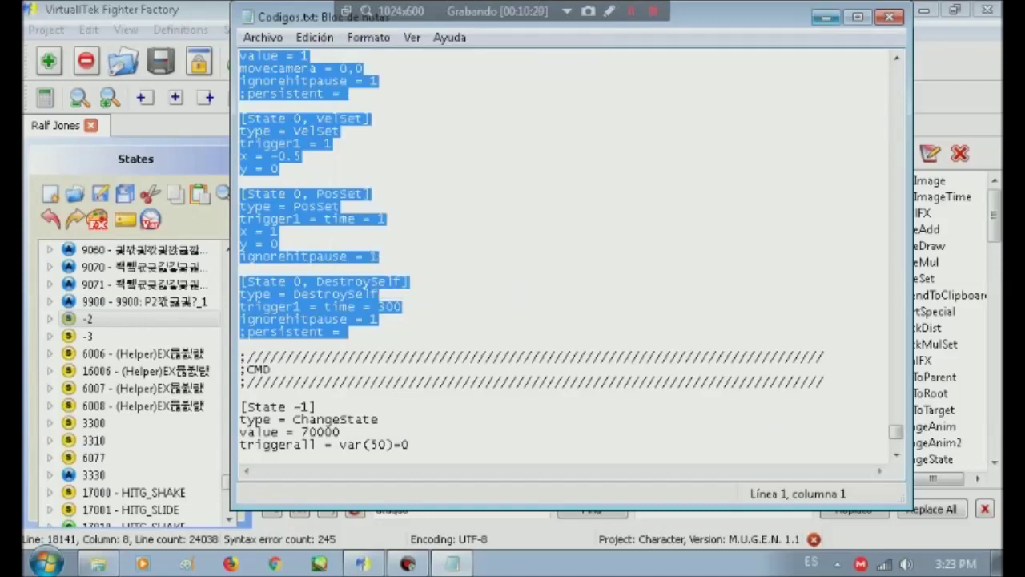
key(alt+Tab)
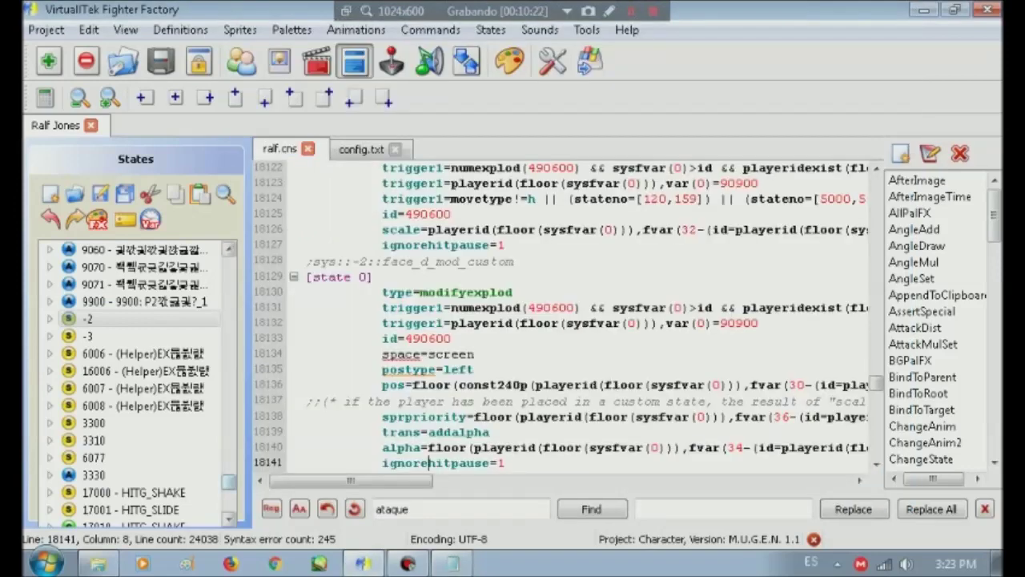
Replace the old Statedef 5900 Initialize block in ralf.cns with the copied intro code.
scroll(136, 321, down, 3)
scroll(136, 321, down, 3)
scroll(137, 320, down, 1)
scroll(136, 320, up, 2)
scroll(136, 320, up, 2)
scroll(136, 321, up, 3)
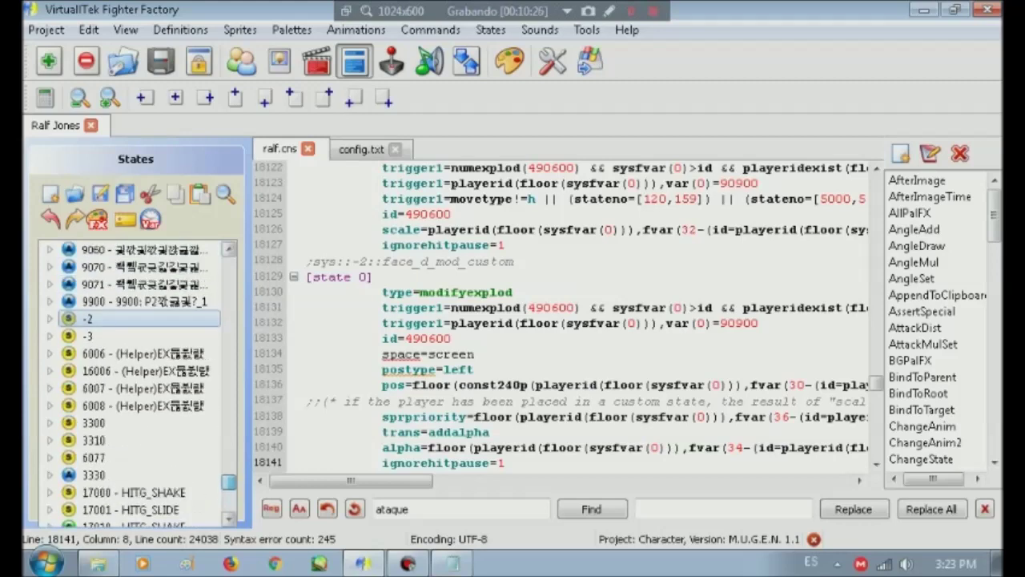
scroll(136, 384, up, 2)
scroll(136, 384, up, 1)
scroll(137, 385, up, 2)
scroll(136, 384, up, 2)
scroll(136, 385, up, 2)
scroll(136, 384, up, 2)
scroll(137, 384, up, 2)
scroll(136, 384, up, 2)
scroll(136, 384, up, 4)
scroll(136, 385, up, 3)
scroll(136, 384, up, 3)
scroll(137, 384, up, 1)
scroll(137, 384, up, 3)
scroll(136, 384, up, 3)
scroll(136, 384, up, 3)
scroll(136, 384, up, 3)
scroll(136, 385, up, 1)
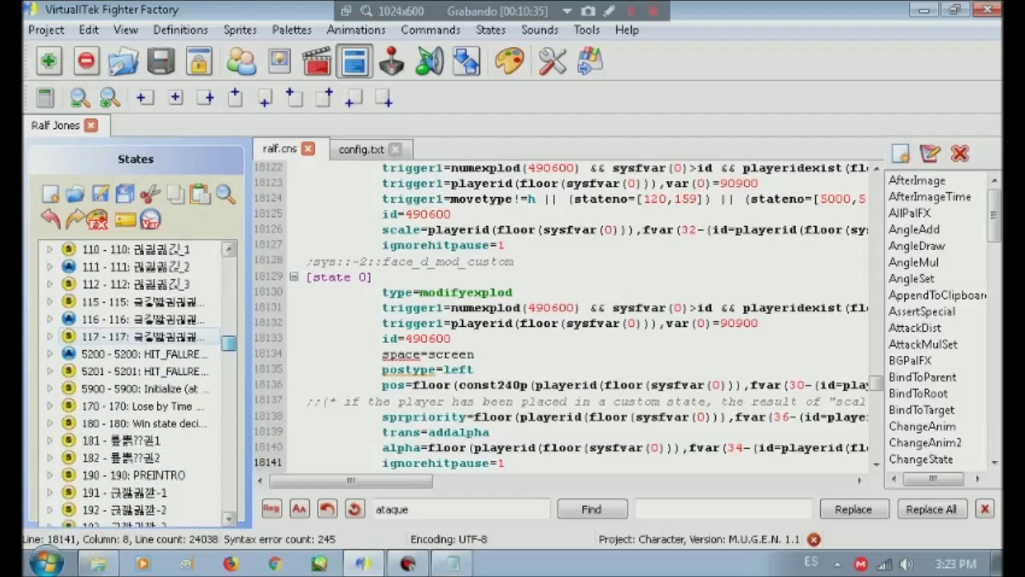
click(137, 389)
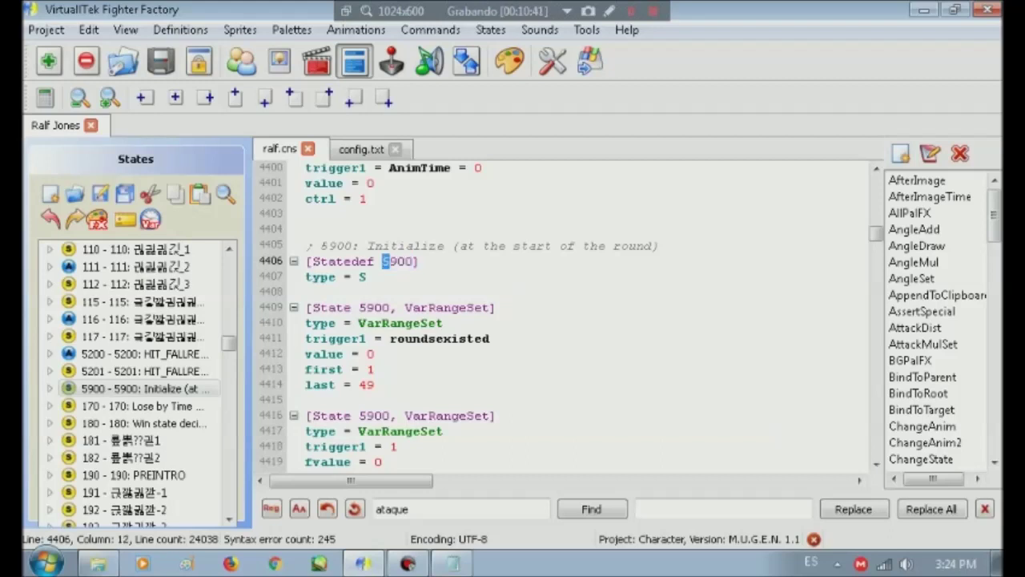
mouse_move(305, 245)
mouse_down()
mouse_move(392, 474)
mouse_move(413, 230)
mouse_move(390, 261)
mouse_up()
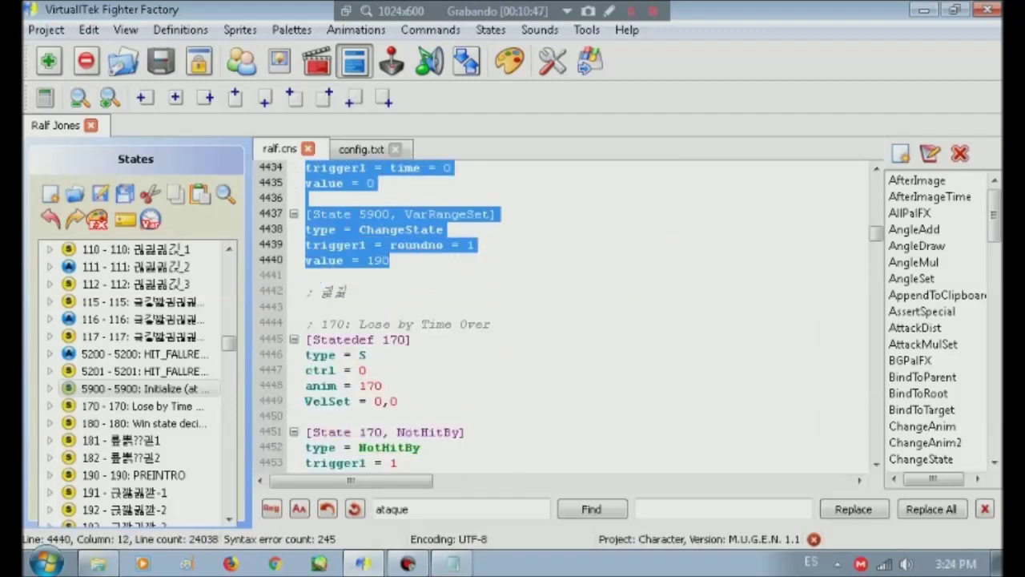
right_click(341, 255)
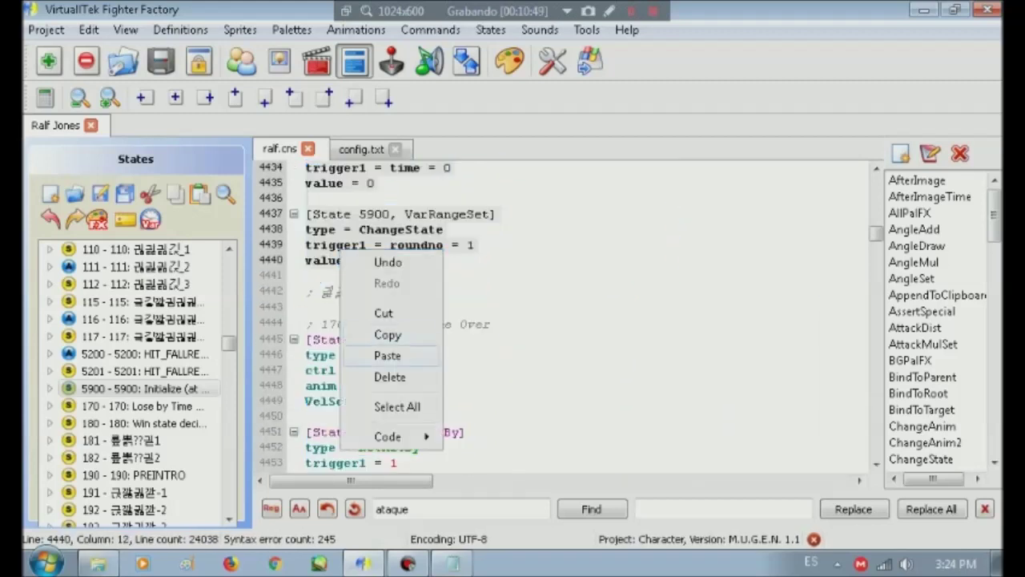
click(386, 355)
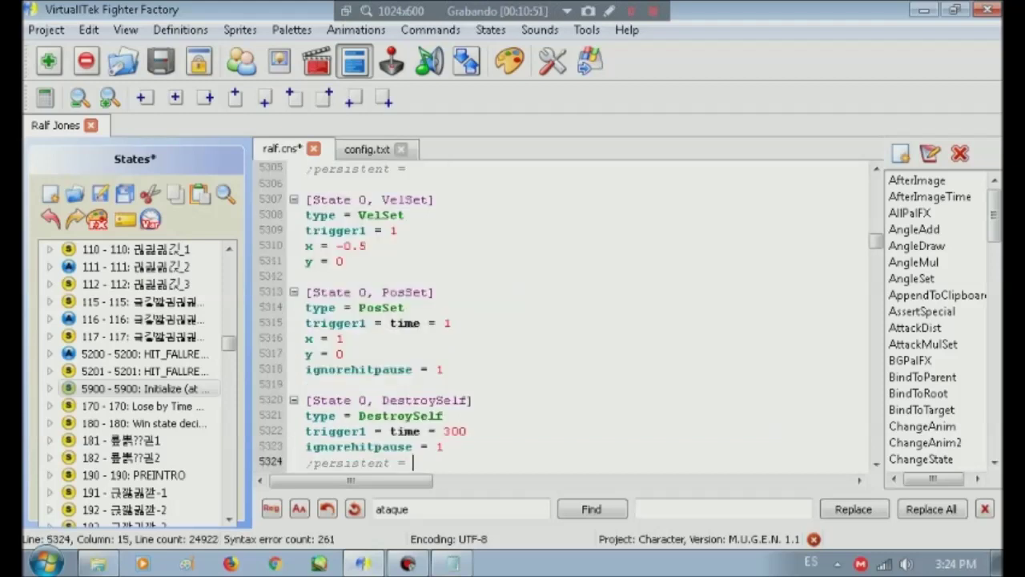
Check the tail of the pasted code and return to Codigos.txt.
drag(360, 415, 355, 397)
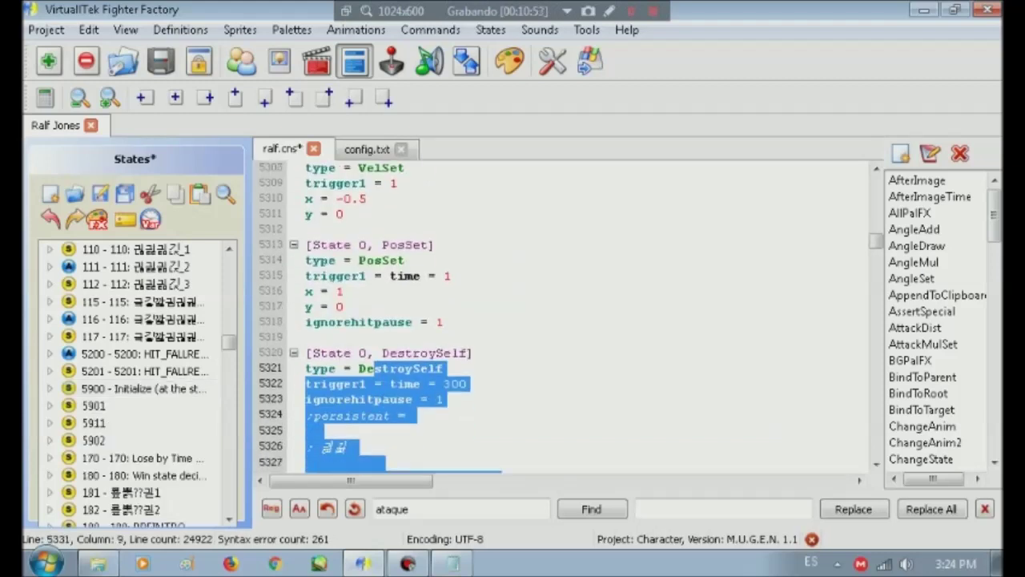
click(355, 385)
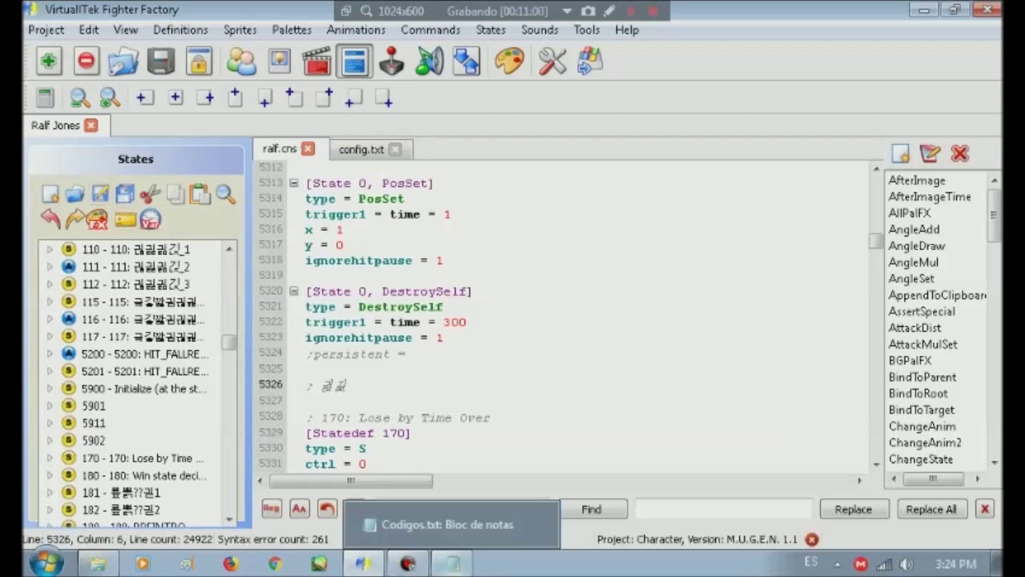
click(453, 563)
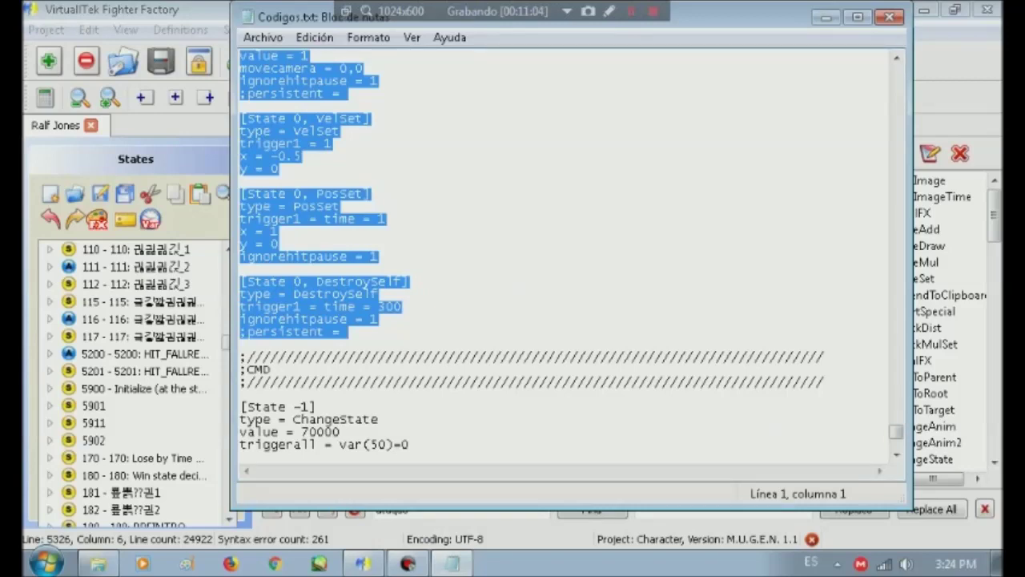
Copy the AtaquePlus and DefensaPlus [State -1] blocks, then open Ralf's CMD file.
click(240, 344)
key(ctrl+v)
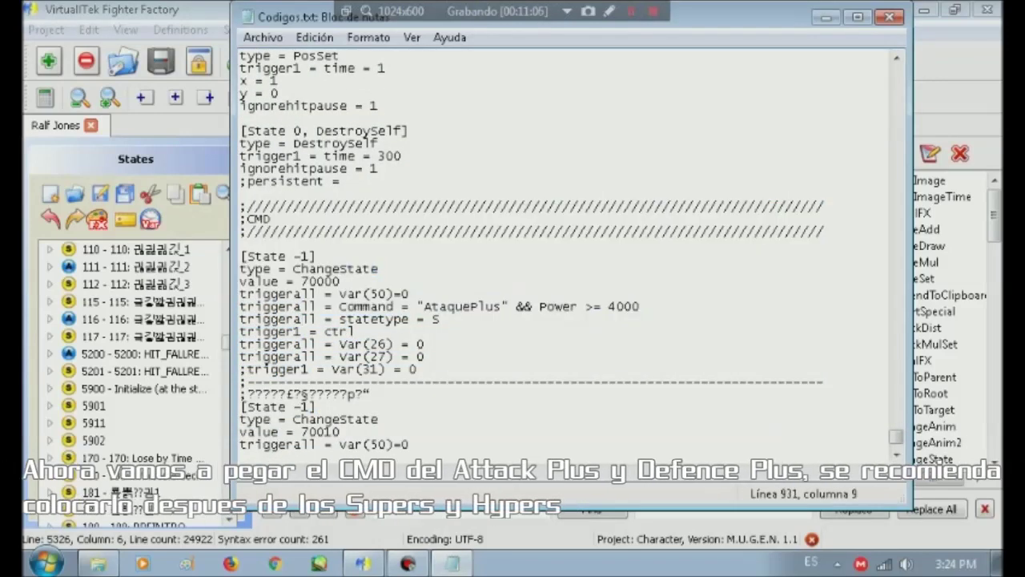
drag(241, 256, 417, 445)
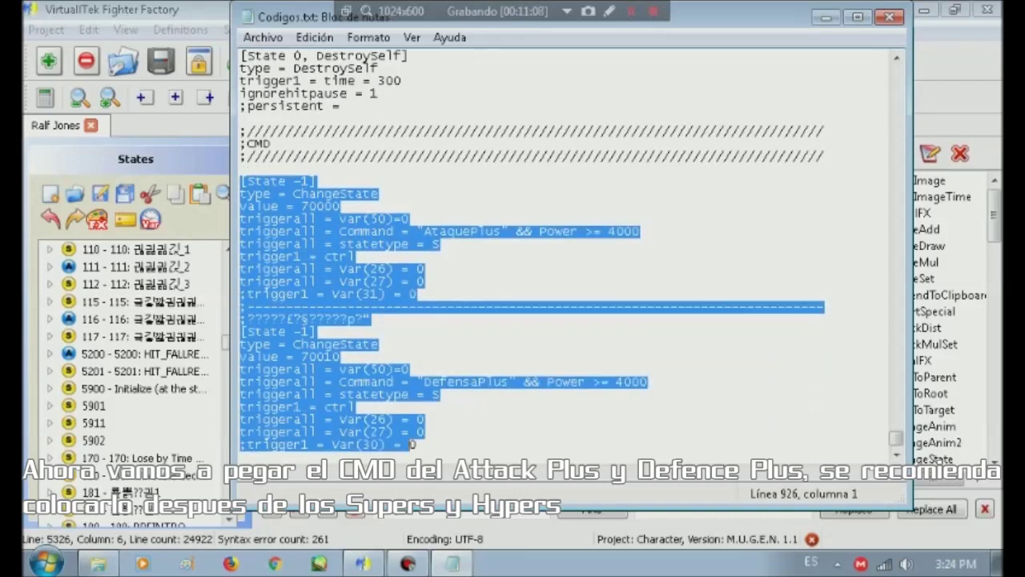
right_click(389, 151)
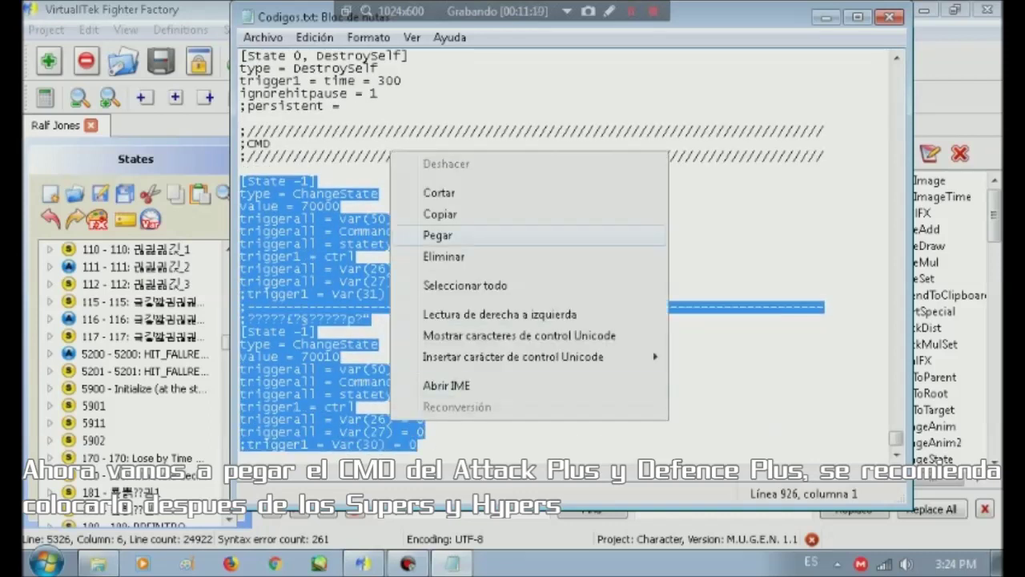
click(440, 214)
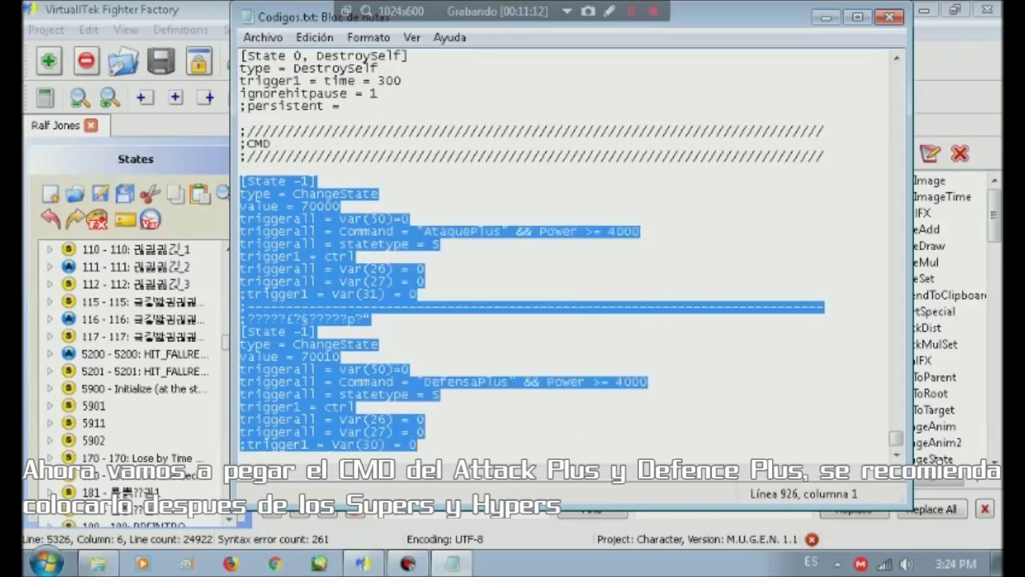
click(363, 563)
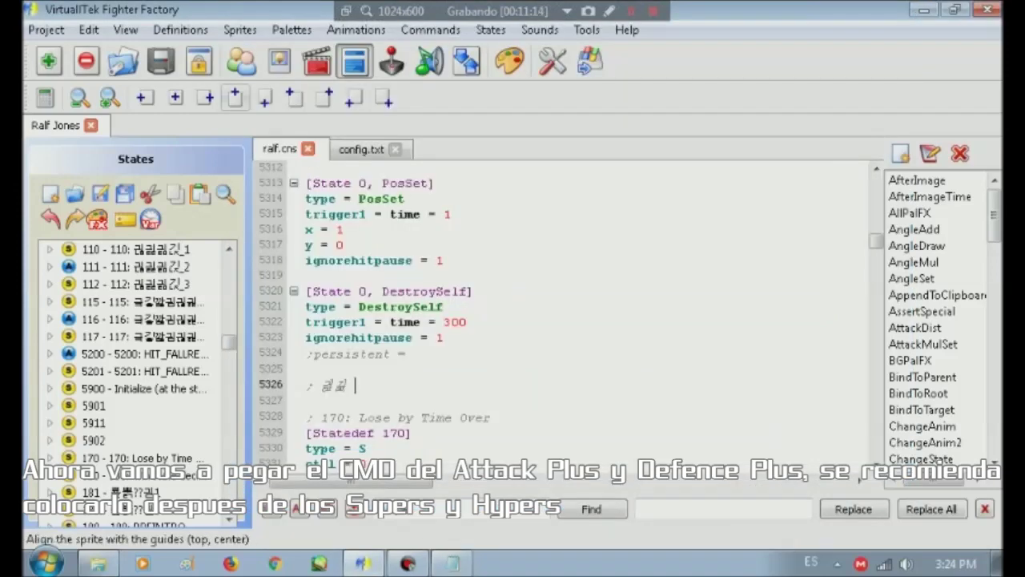
click(392, 61)
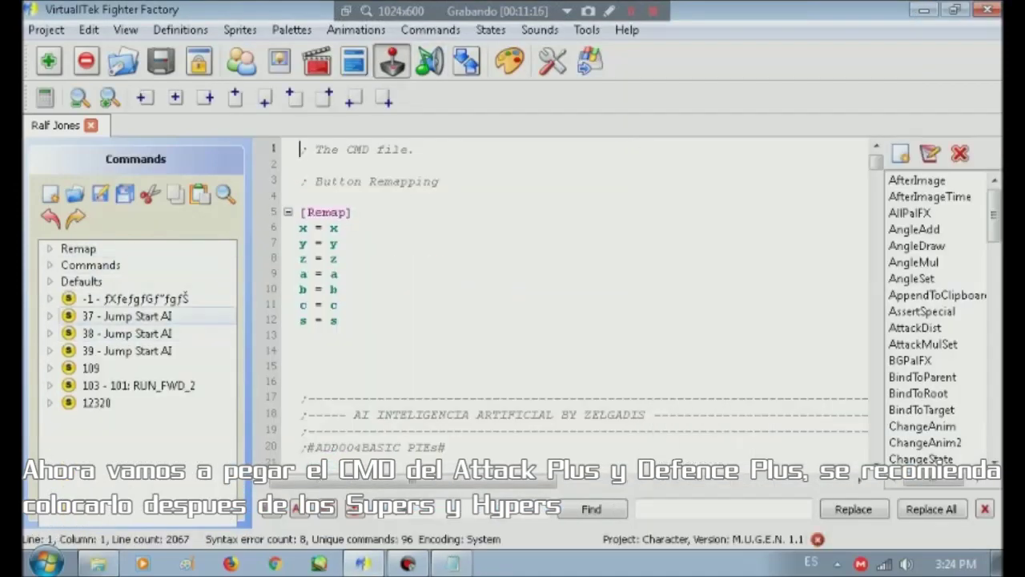
Paste the AtaquePlus and DefensaPlus ChangeState blocks at line 1223 of the [Statedef -1] section.
click(185, 298)
scroll(186, 298, down, 10)
scroll(186, 298, down, 20)
scroll(186, 298, down, 20)
scroll(185, 298, down, 20)
scroll(186, 298, down, 12)
scroll(186, 298, down, 12)
scroll(186, 298, down, 12)
scroll(186, 297, down, 12)
scroll(186, 298, down, 5)
scroll(186, 297, down, 6)
scroll(185, 298, down, 7)
scroll(185, 298, down, 7)
scroll(186, 298, down, 10)
scroll(186, 298, down, 10)
scroll(186, 298, down, 10)
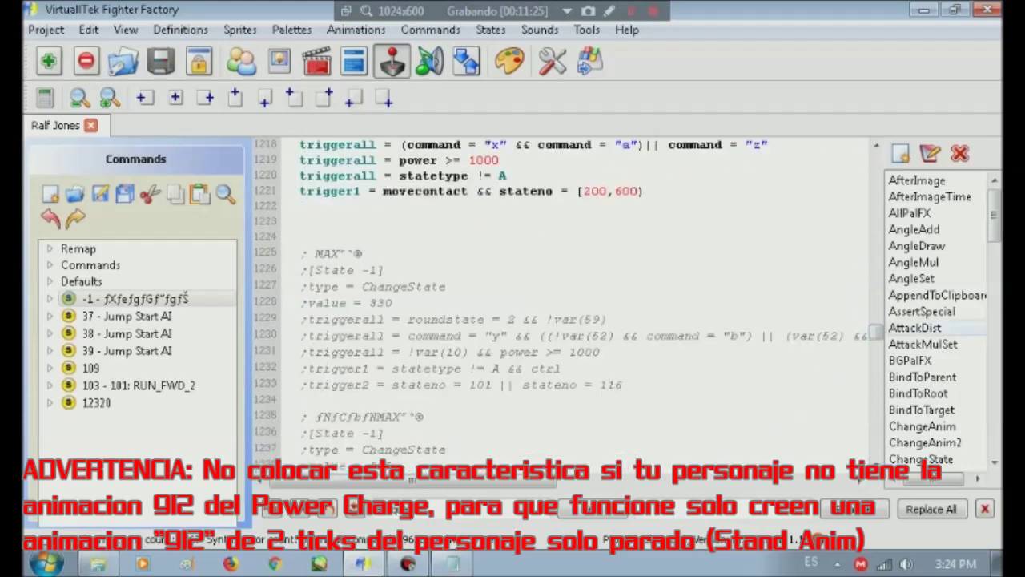
right_click(280, 222)
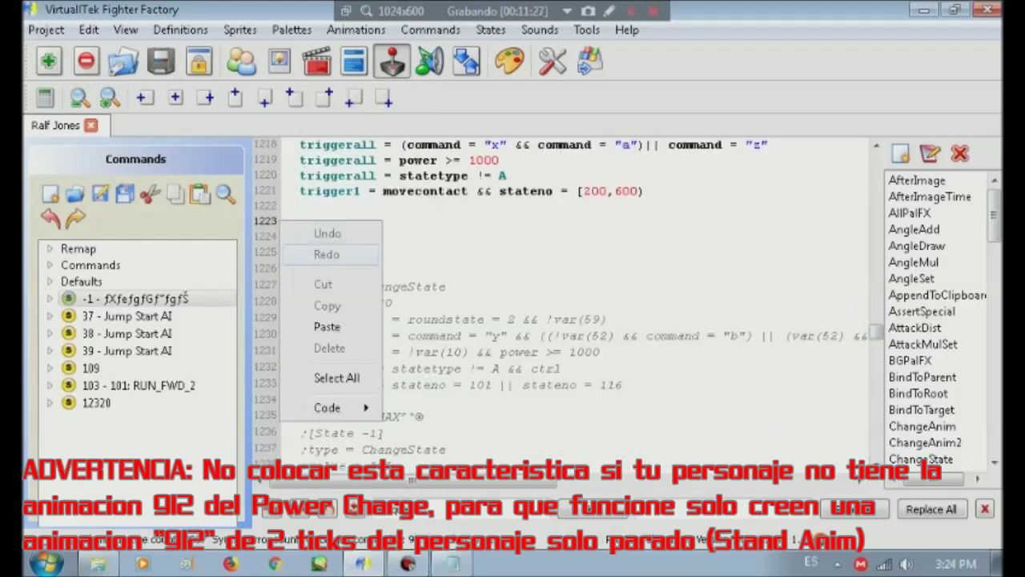
click(327, 326)
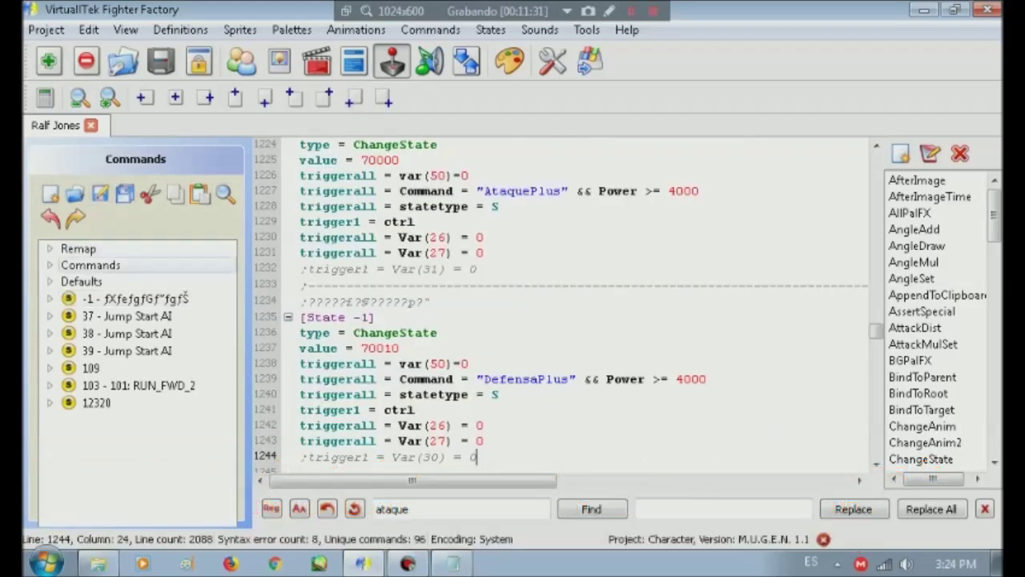
Review the Defaults section and the command definitions from line 42.
click(81, 281)
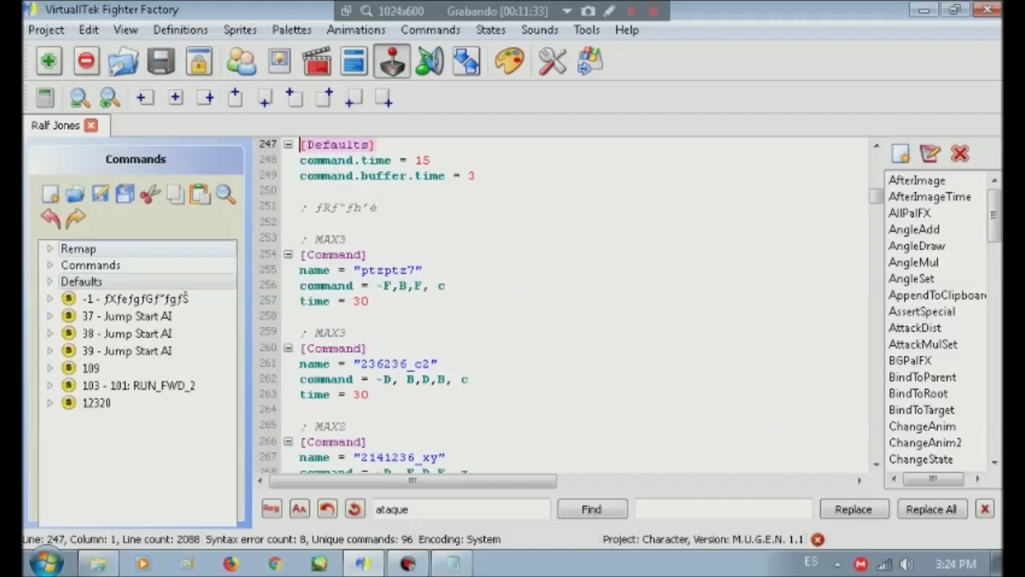
click(90, 265)
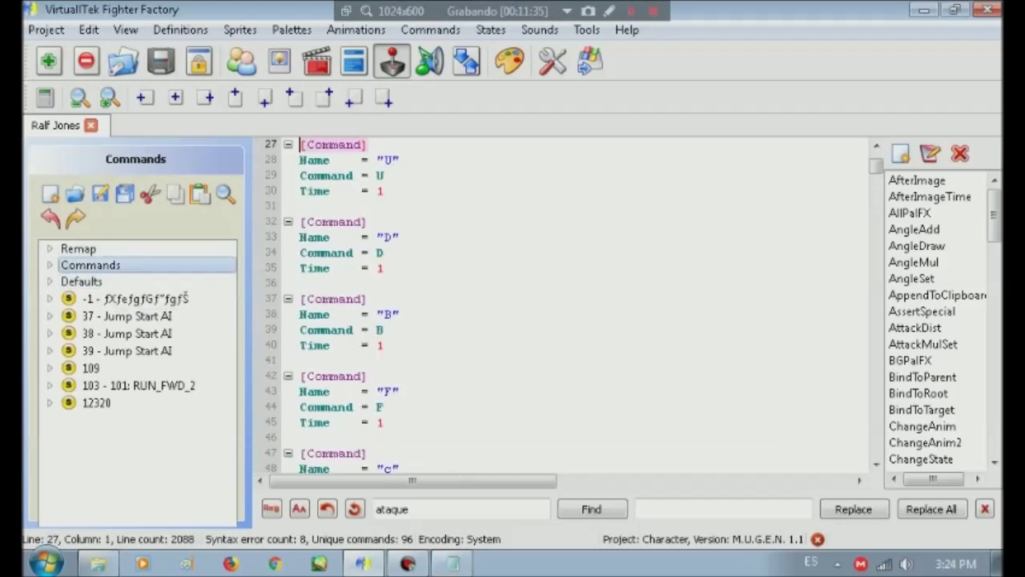
mouse_move(300, 221)
mouse_down()
mouse_move(368, 299)
mouse_move(399, 238)
mouse_up()
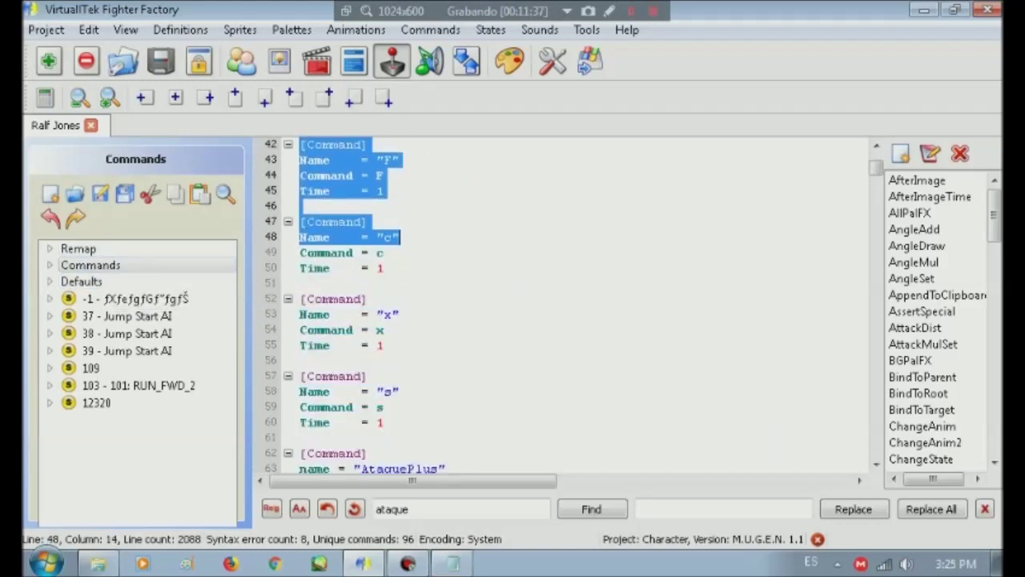
click(399, 237)
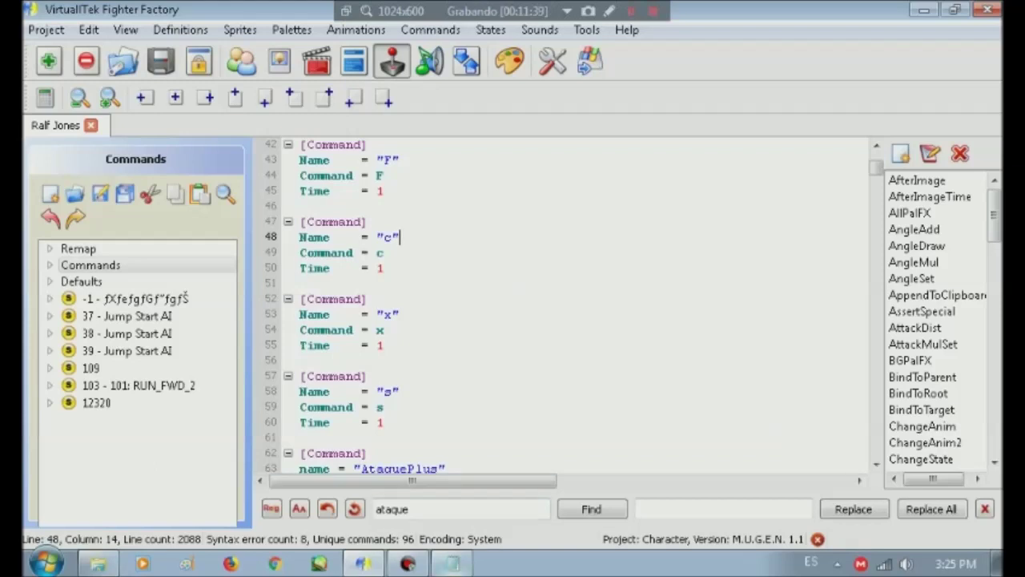
Minimize the Codigos.txt notes and bring up the Run in M.U.G.E.N. target list.
key(alt+Tab)
click(826, 17)
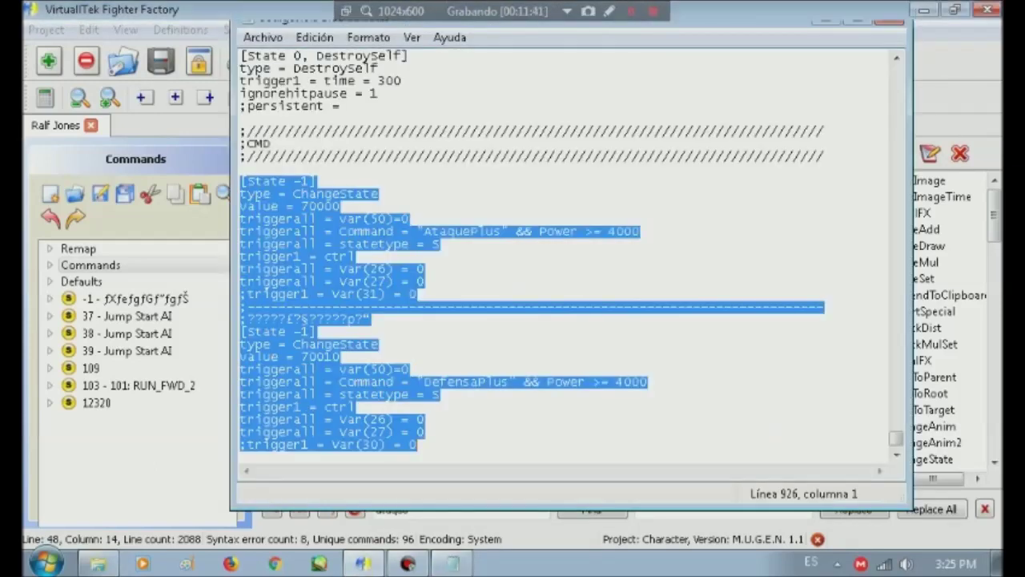
click(589, 61)
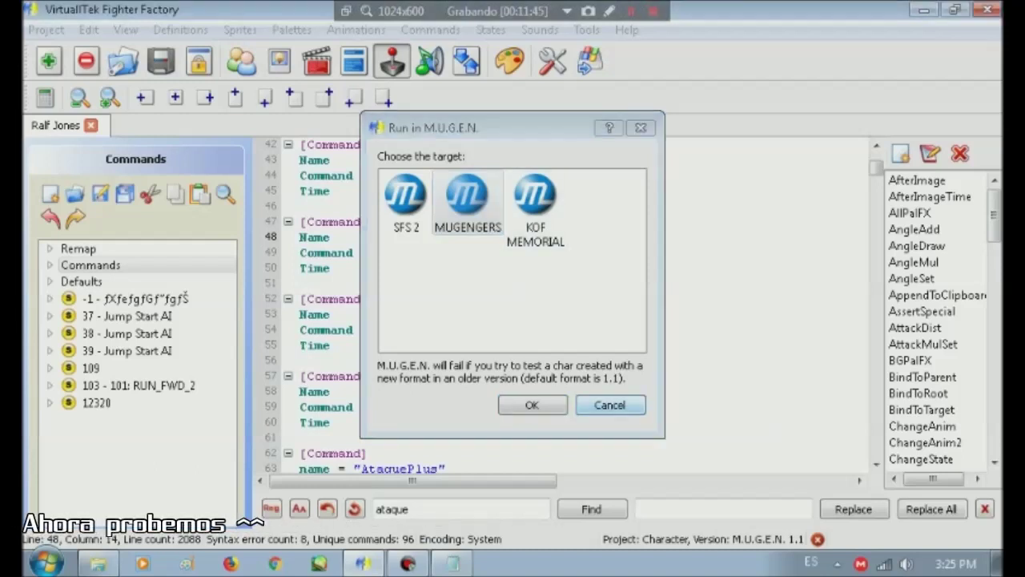
Adjust the system volume, then save and launch Ralf Jones in the MUGENGERS setup.
key(Return)
click(905, 563)
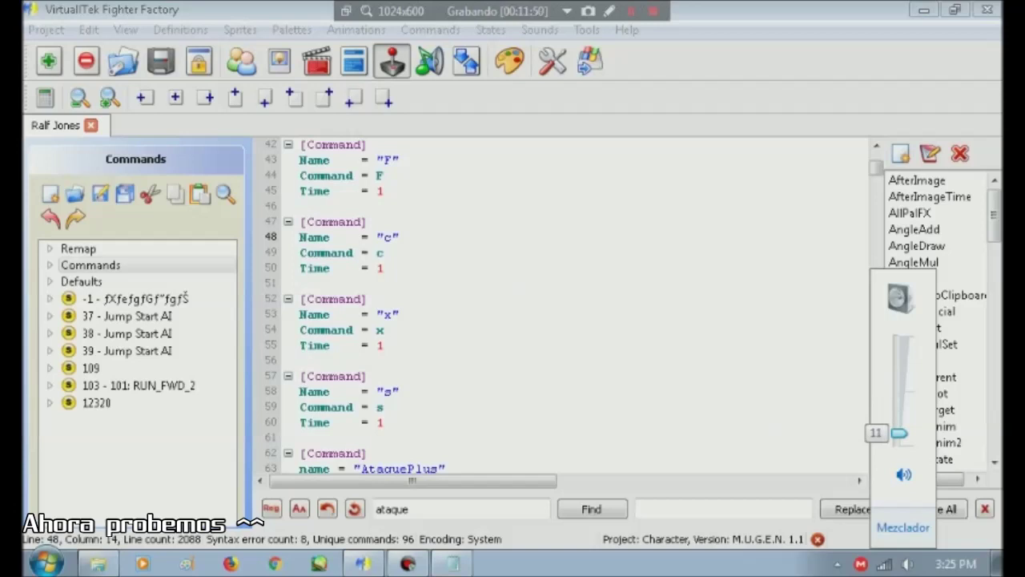
click(384, 330)
click(589, 61)
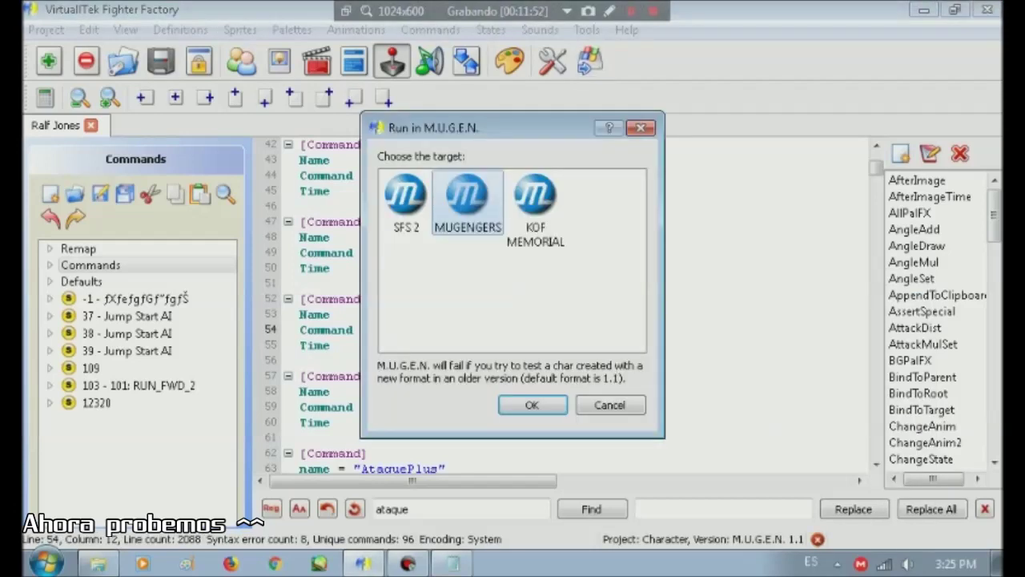
key(Return)
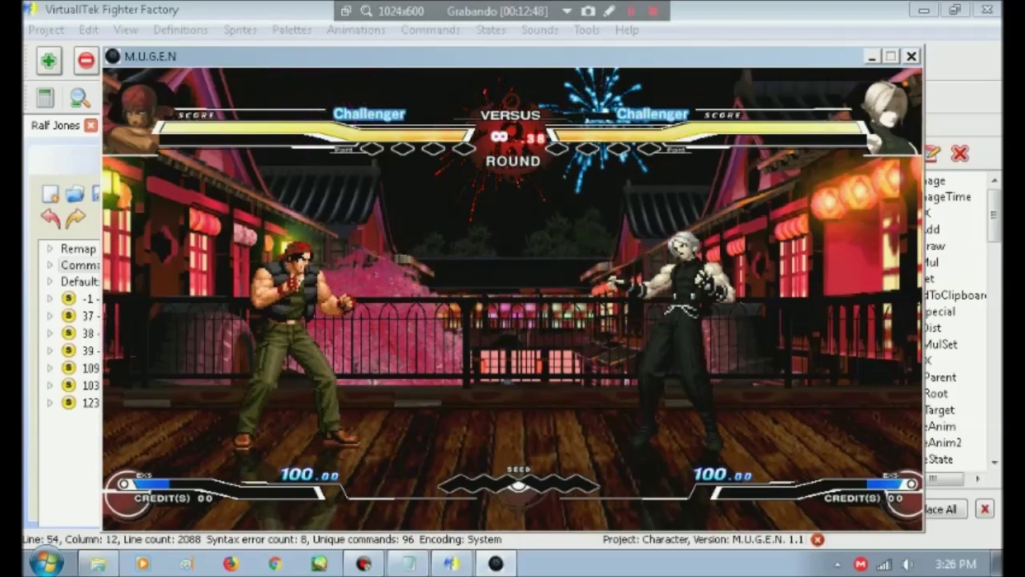
Advance on K' with a 2-hit combo and a jumping attack.
key(Left)
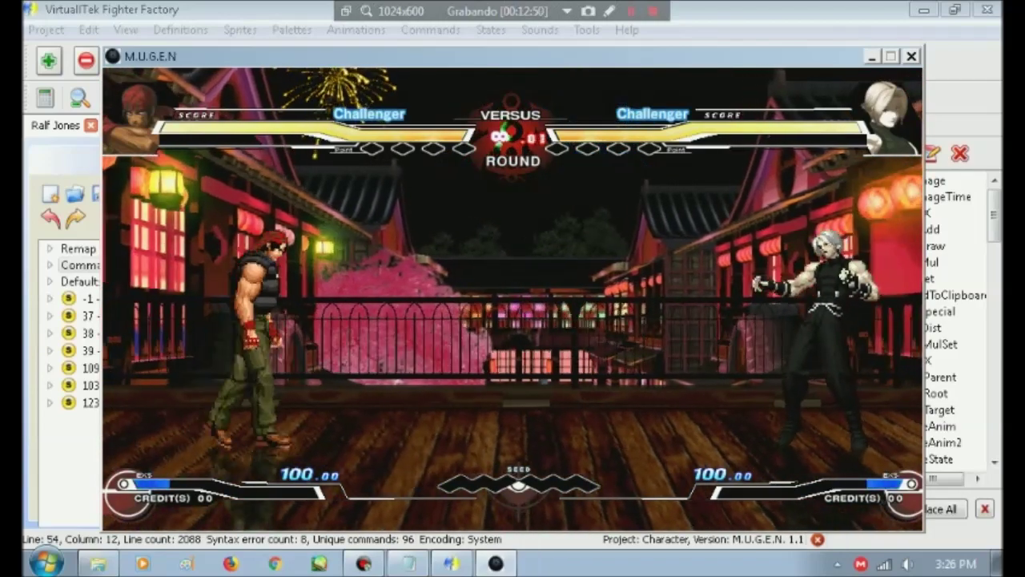
key(Right)
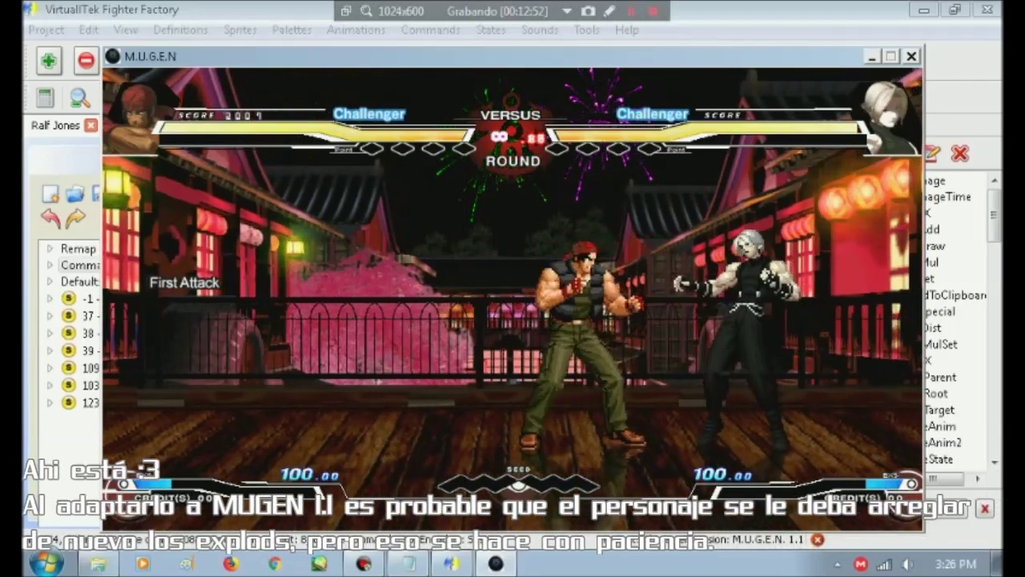
key(Right)
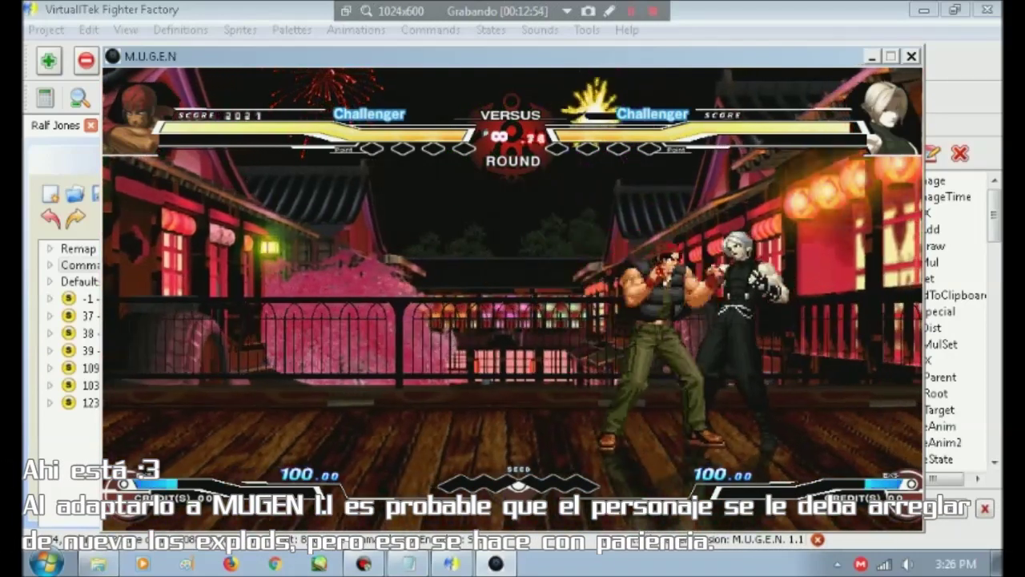
key(a)
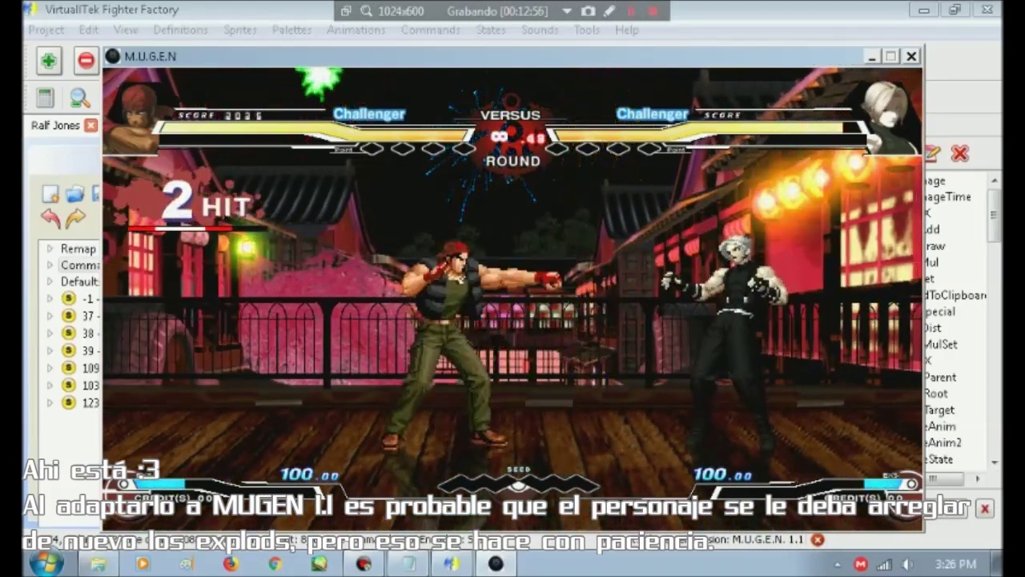
key(Left)
key(Right)
key(Up)
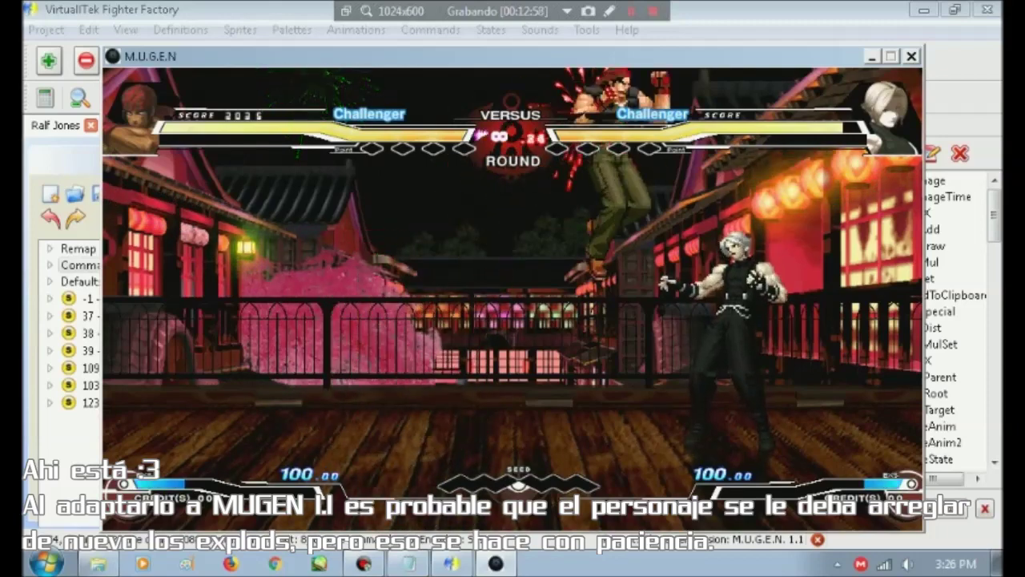
key(a)
key(a)
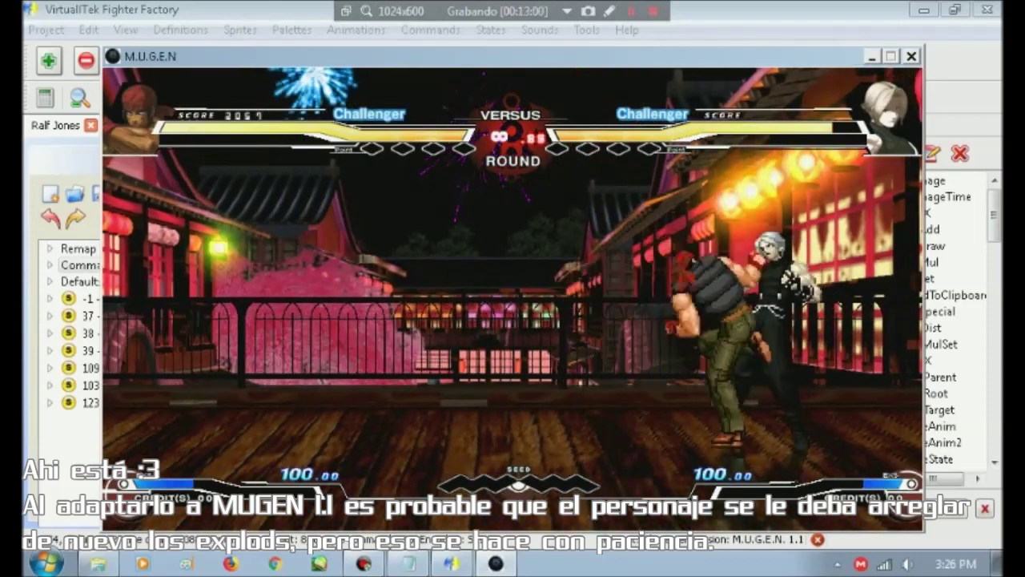
Dash past K', throw him, and follow with a knockdown and punches as he rises.
key(Right)
key(Right)
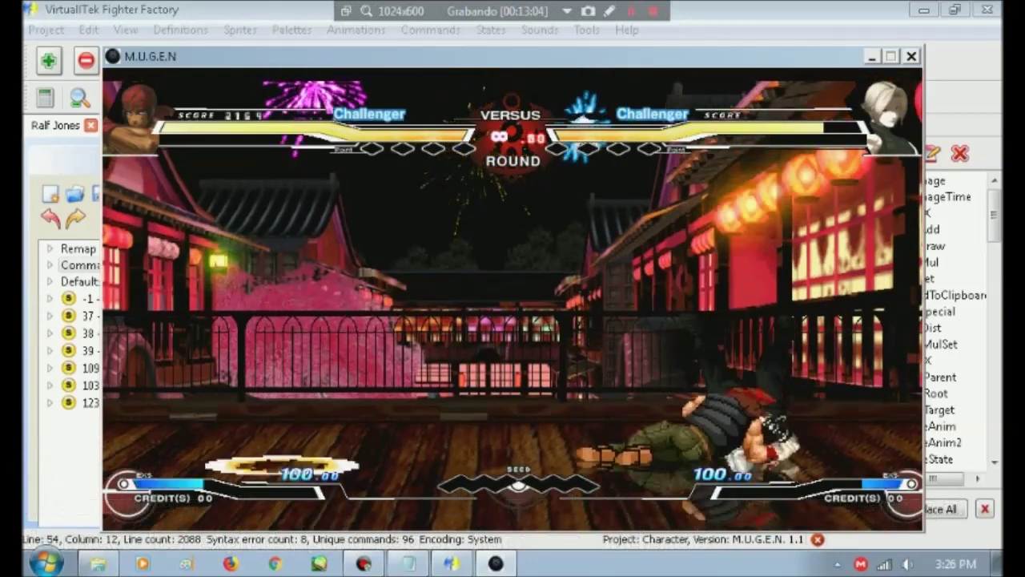
key(Right)
key(x)
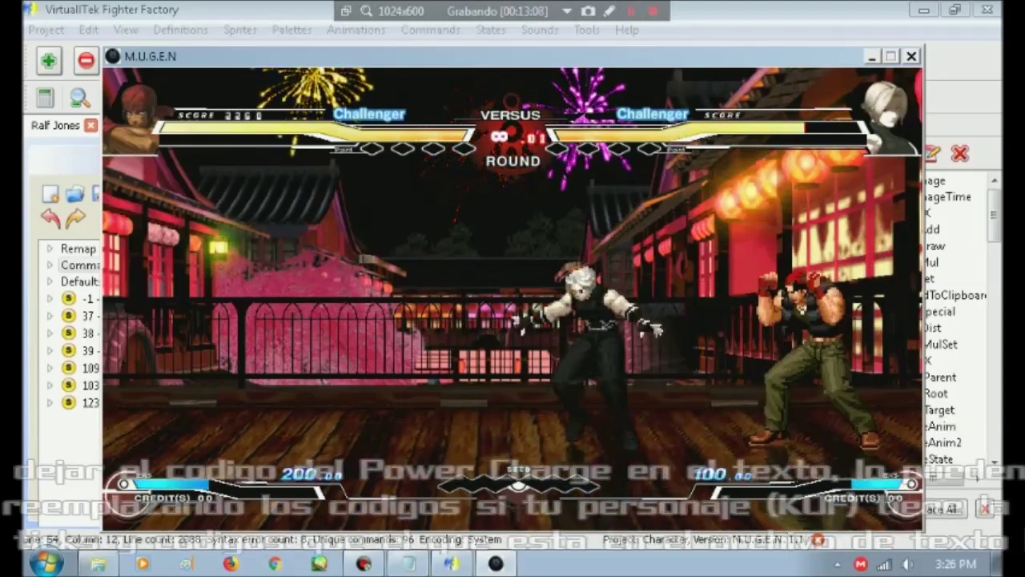
key(x)
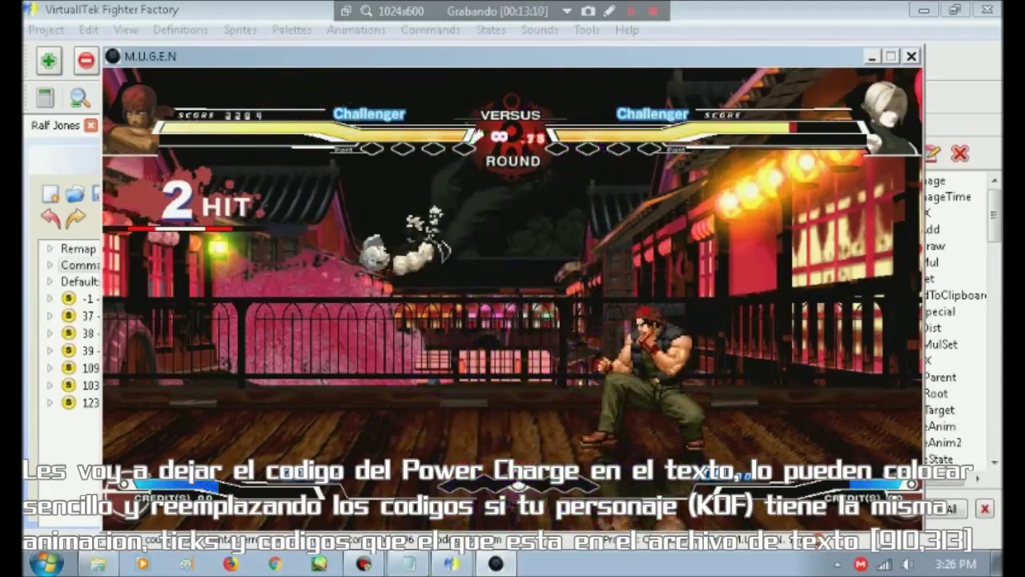
key(x)
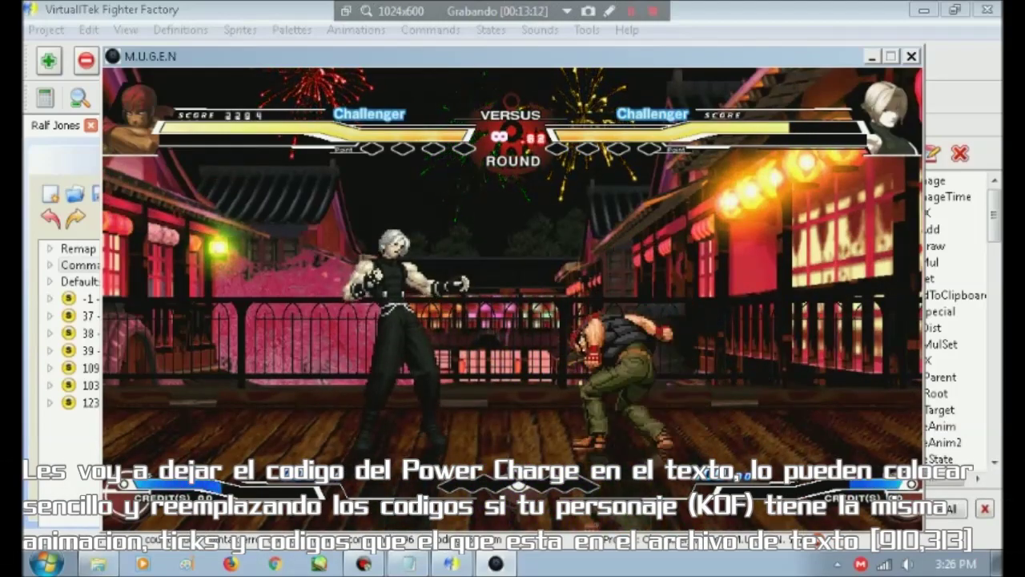
key(Left)
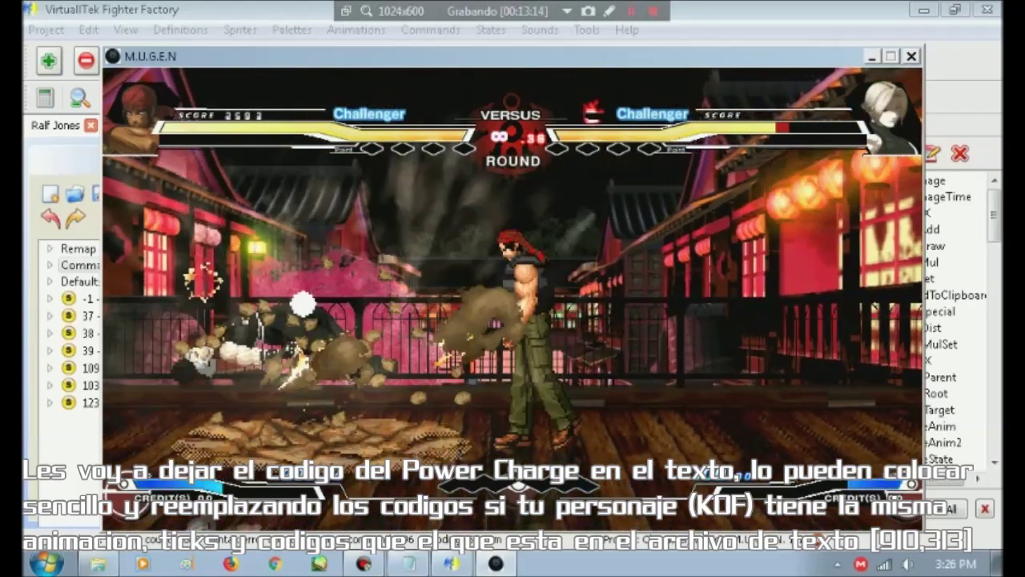
key(x)
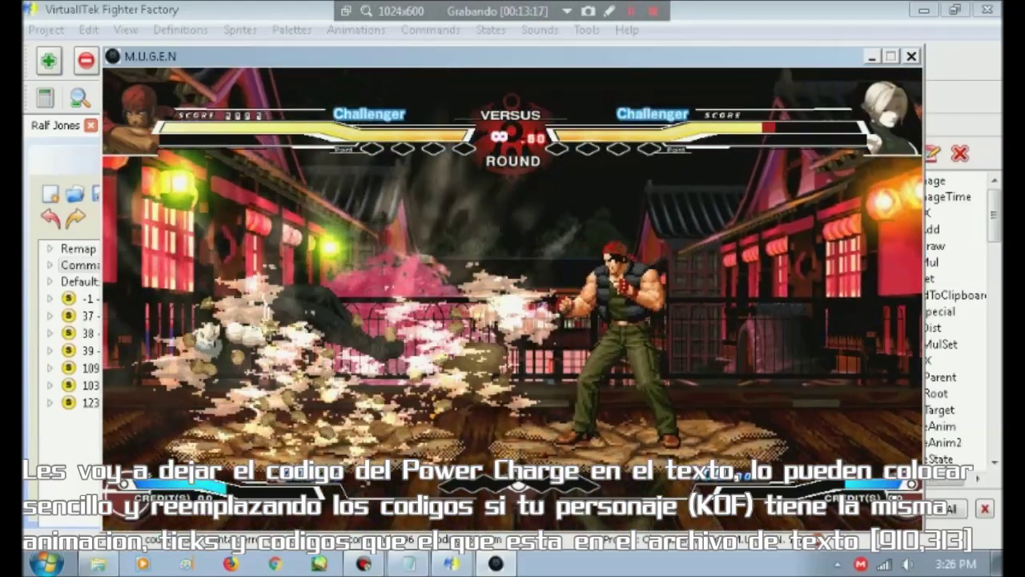
key(Left)
key(Left)
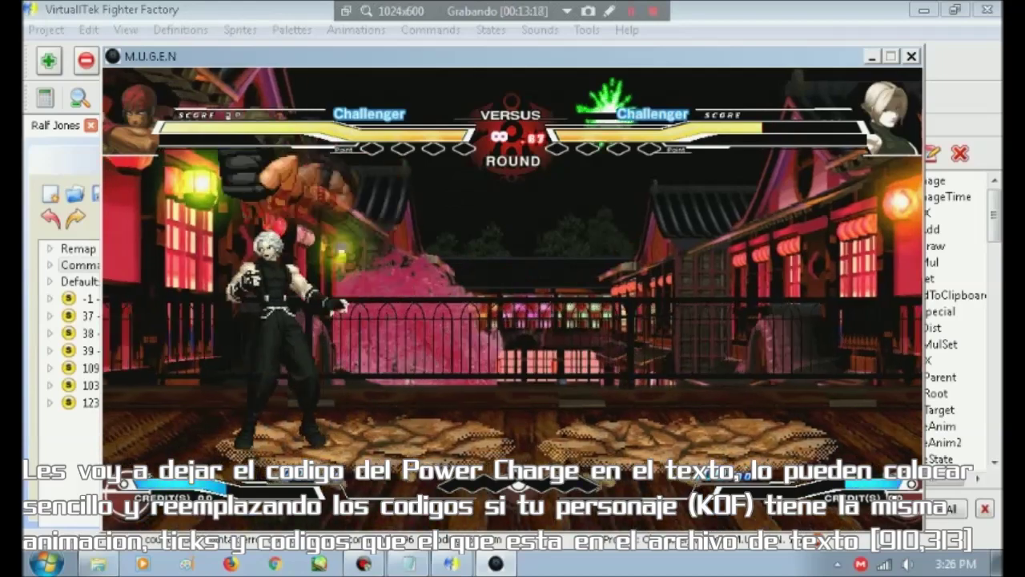
key(x)
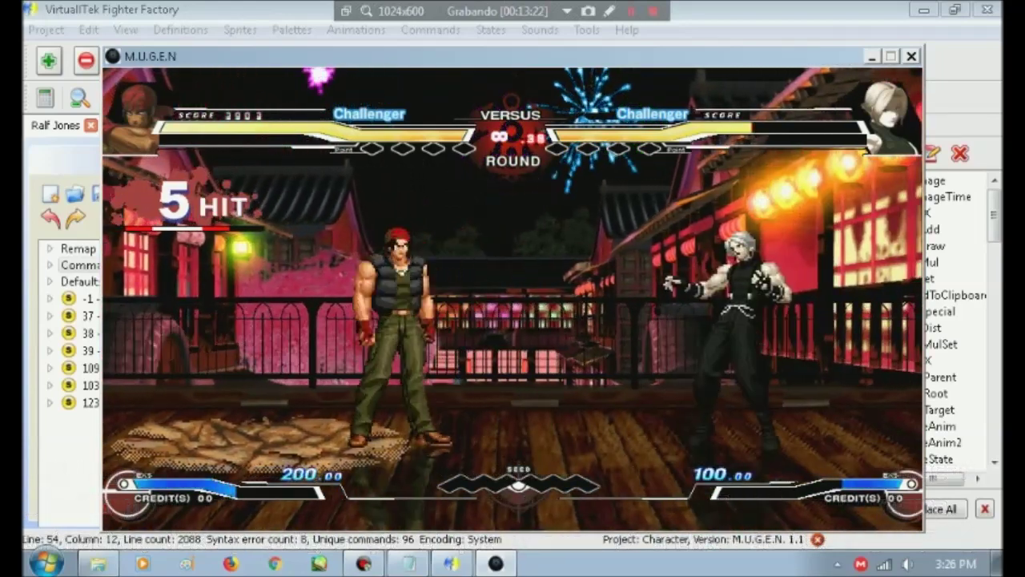
Charge Ralf's power gauge to 300 and land the glowing-fist super, dropping it to 100.
key(z+x+c)
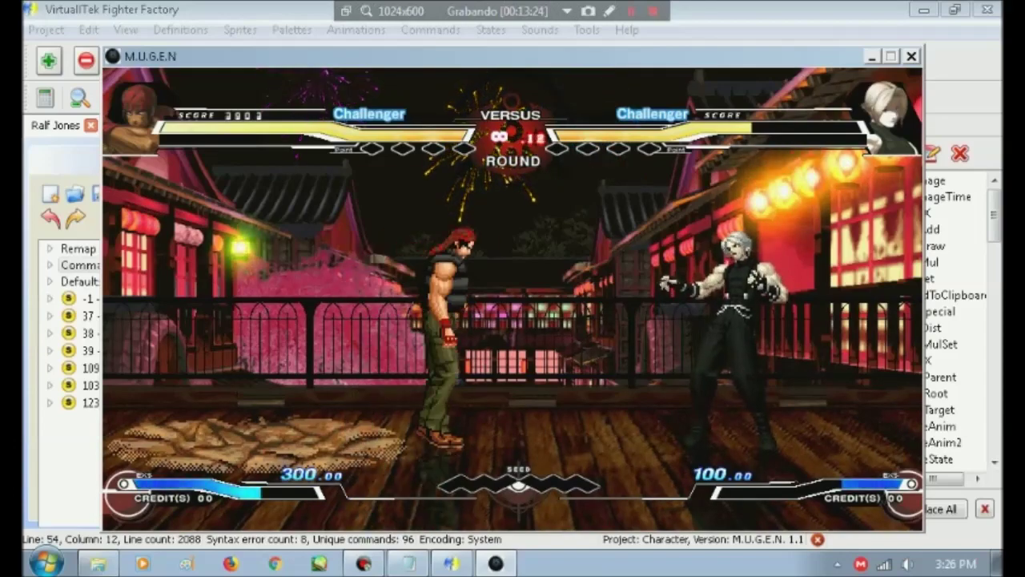
key(Right)
key(Down)
key(Right)
key(Down)
key(Right)
key(x)
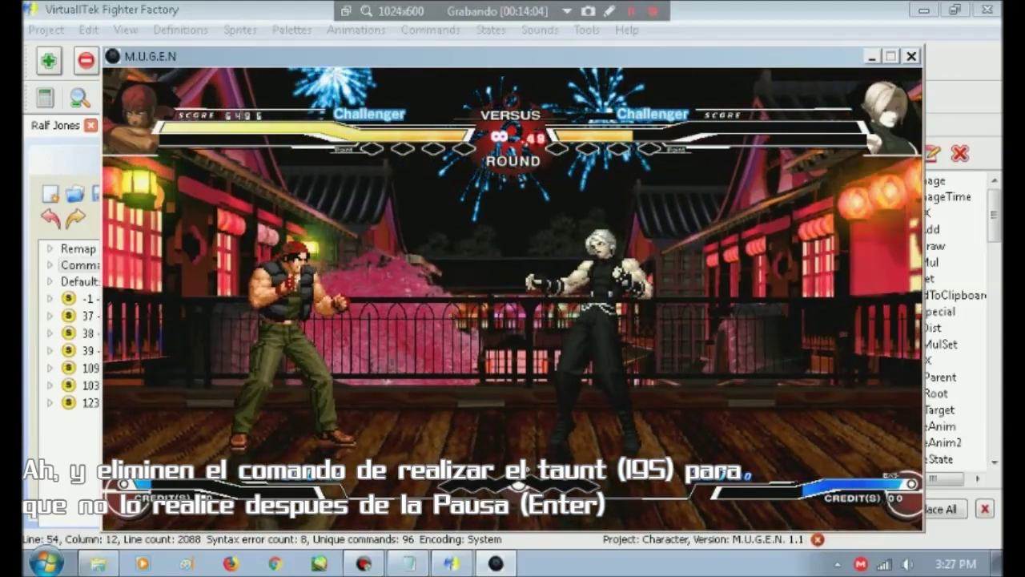
Pause and resume the test match twice.
key(Return)
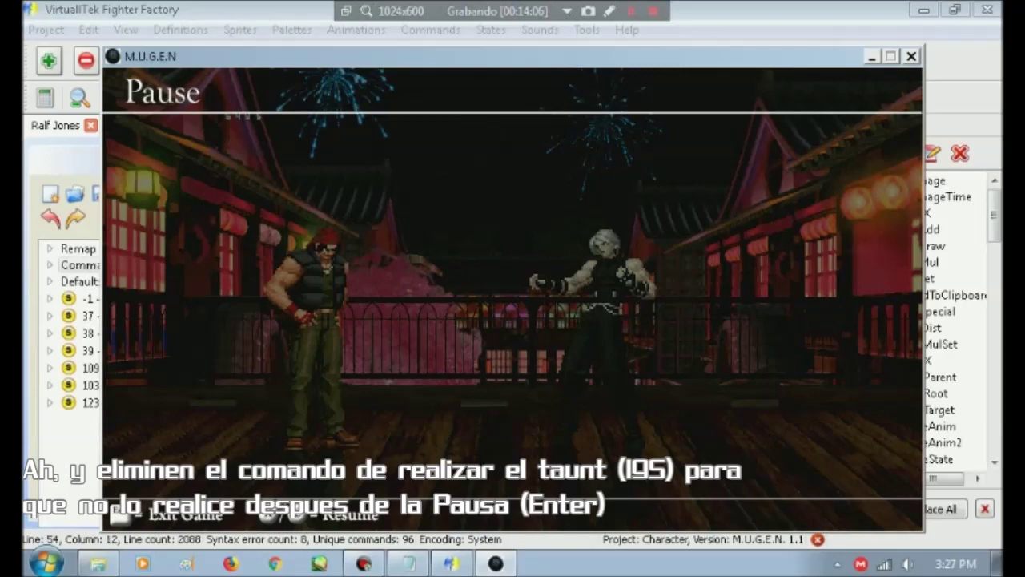
key(Return)
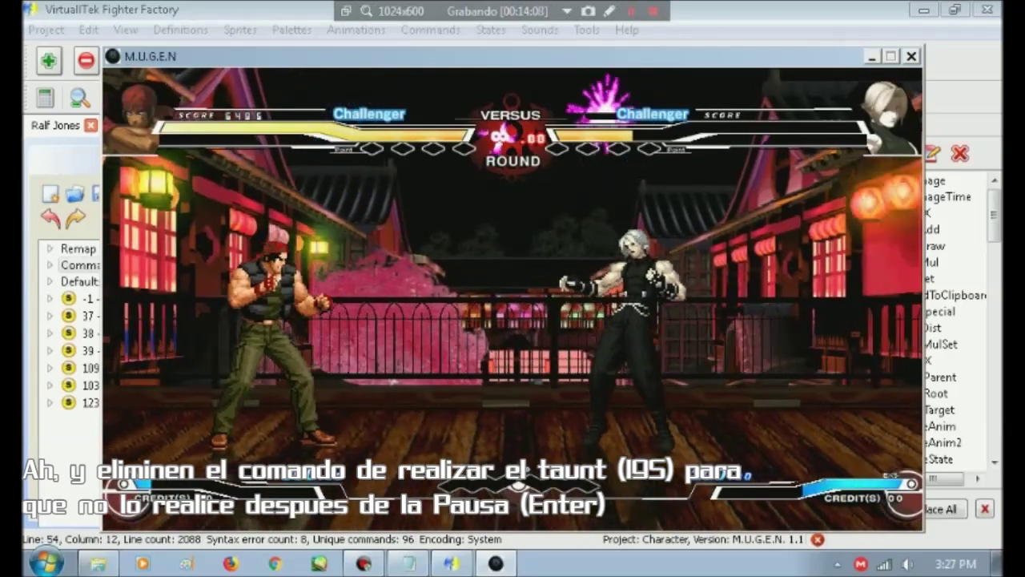
key(Return)
key(Return)
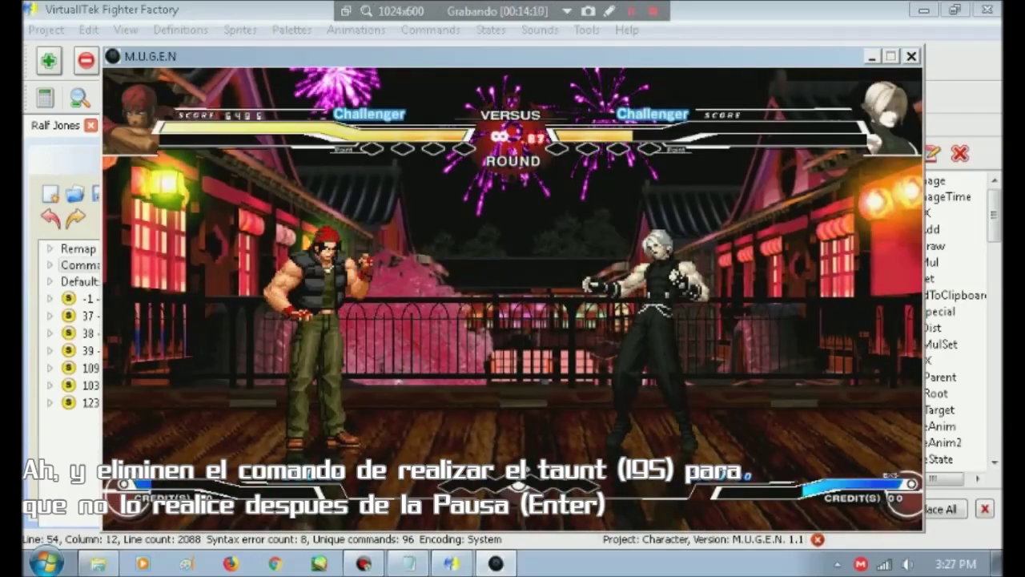